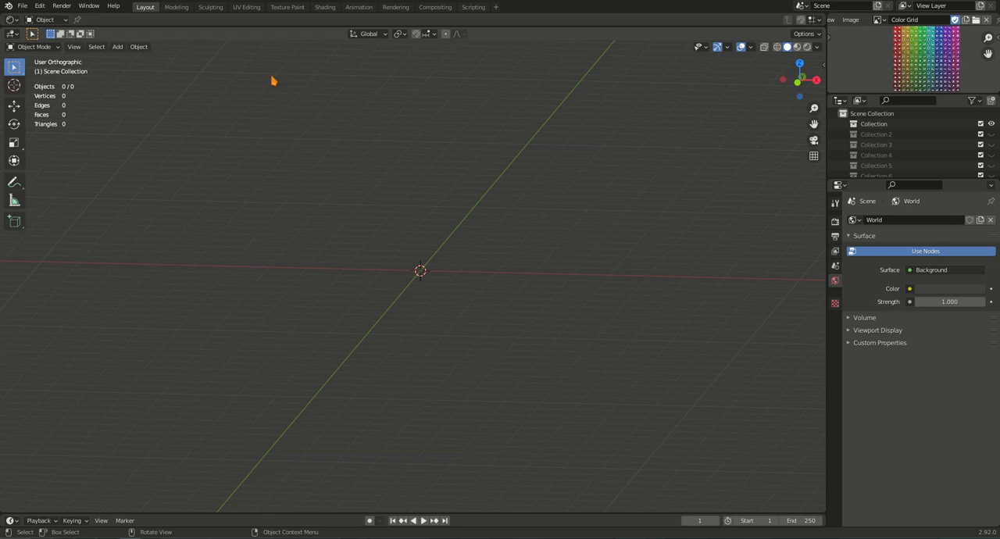
Switch to the UV Editing workspace and add a cube mesh at the world origin, seen from the front.
left_click(247, 7)
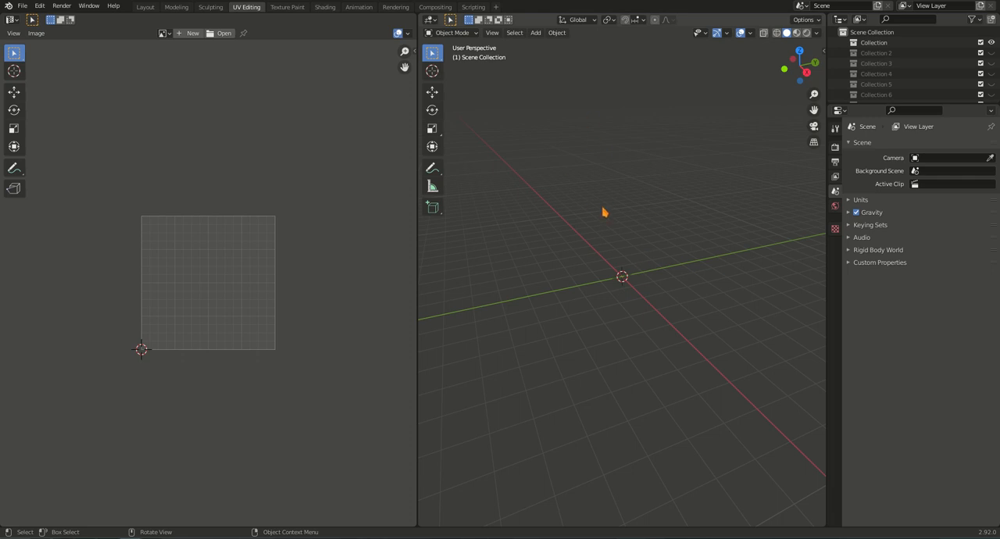
key("KP_1")
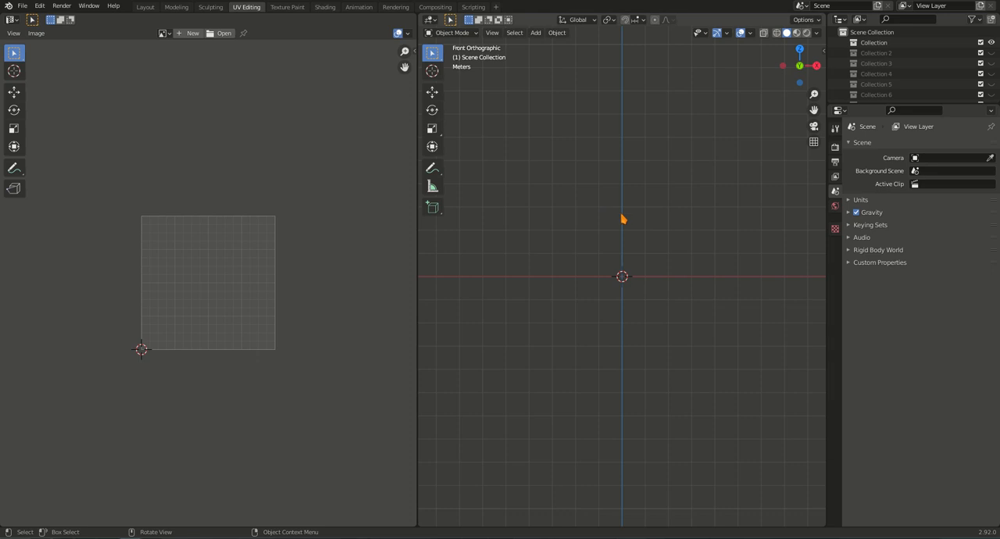
middle_click_drag(659, 224, 645, 359, "shift")
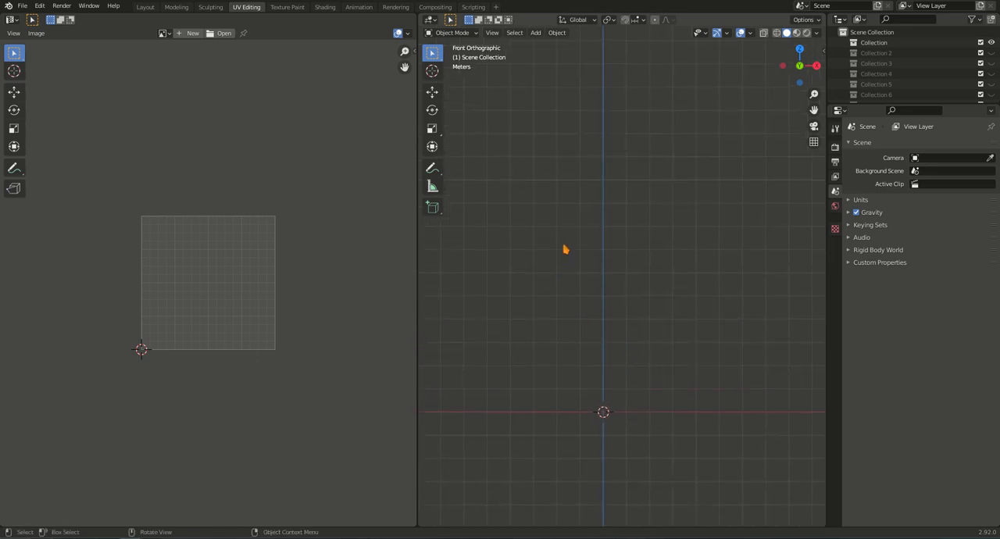
key("shift+a")
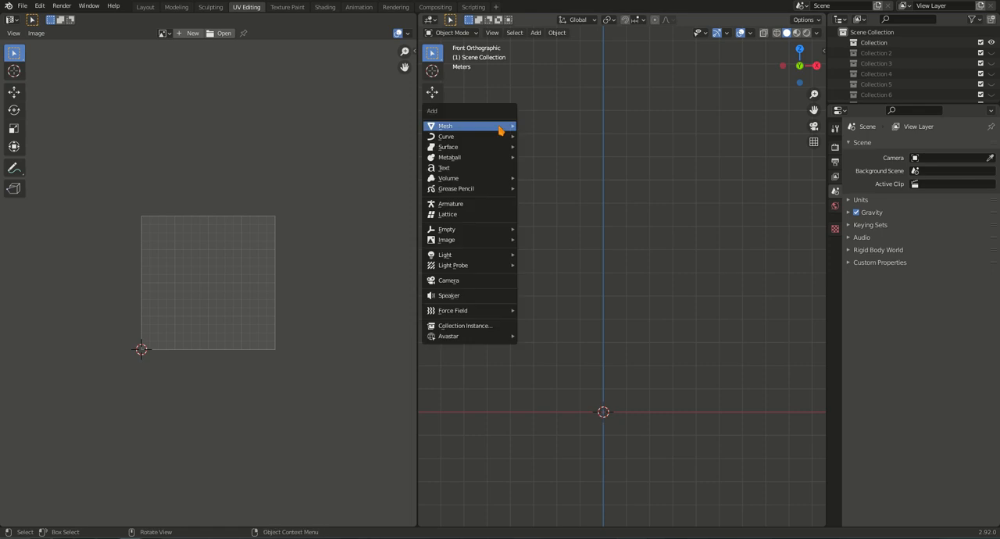
mouse_move(502, 128)
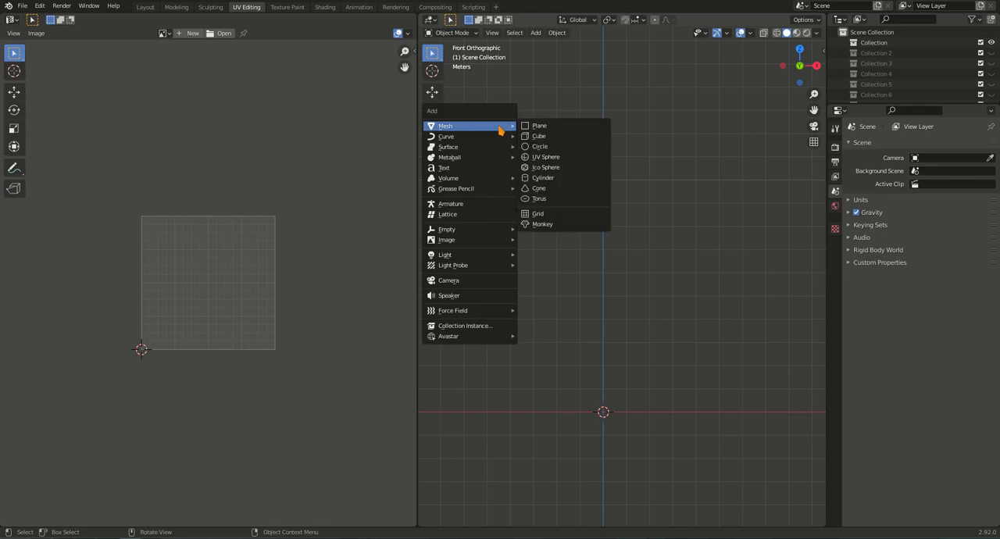
left_click(561, 136)
scroll(600, 456, "up", 4)
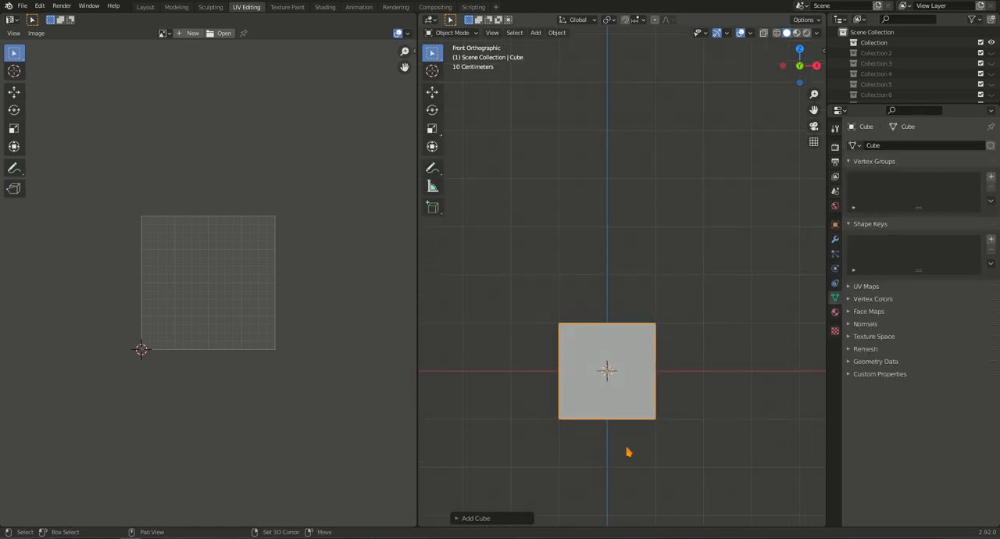
scroll(628, 452, "up", 2)
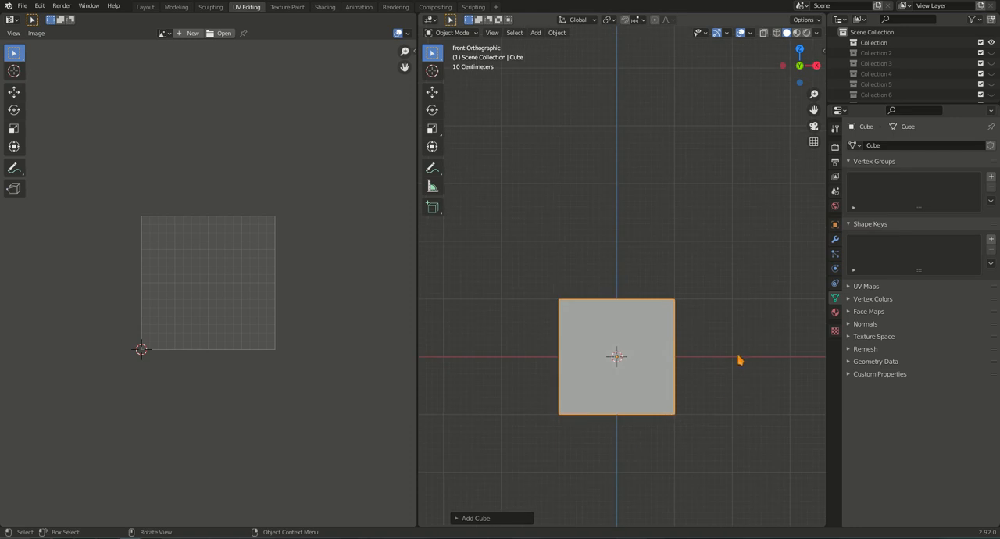
In Edit Mode, select the cube's bottom face and move it up 1 m along Z to ground level.
key("Tab")
mouse_move(629, 395)
middle_mouse_down()
mouse_move(621, 398)
mouse_move(633, 391)
middle_mouse_up()
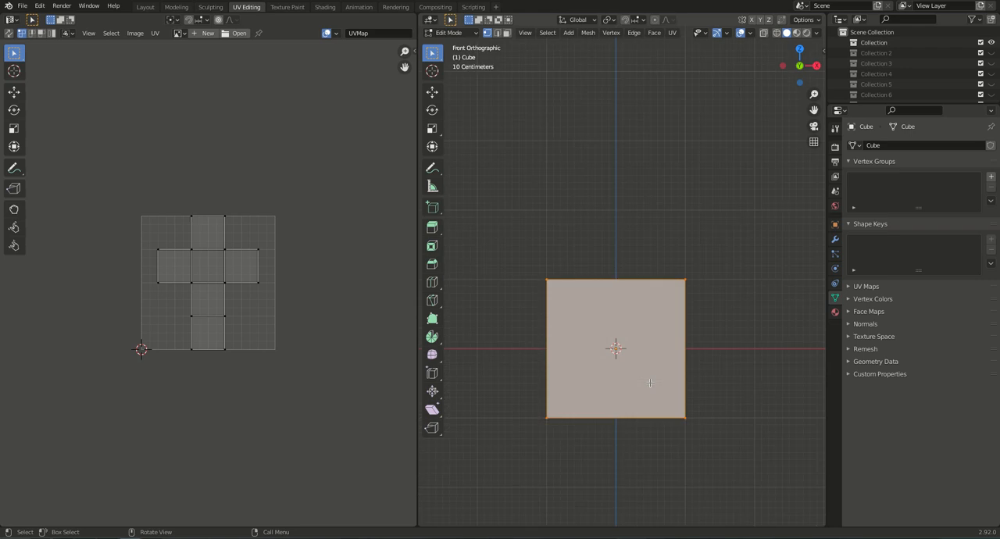
middle_click_drag(615, 433, 651, 402)
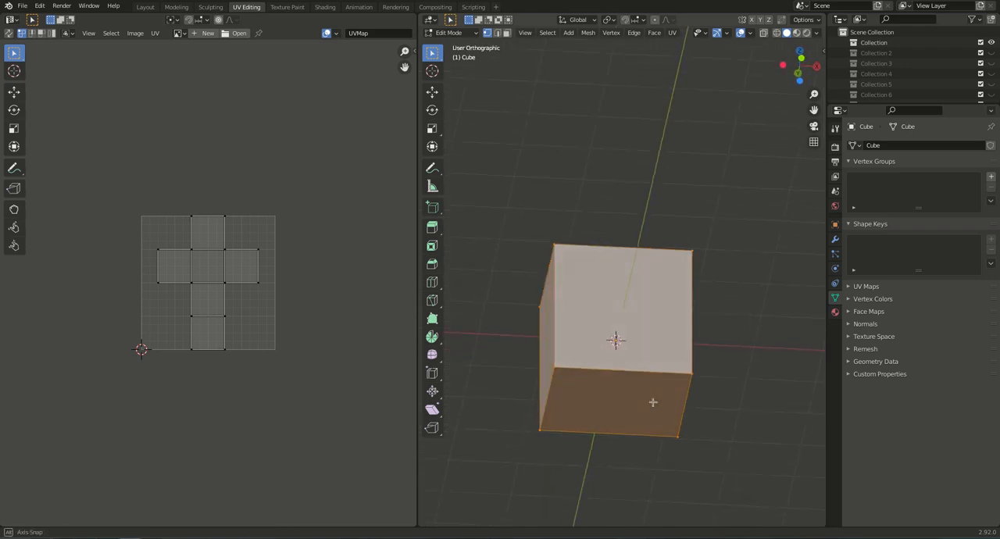
left_click(508, 36)
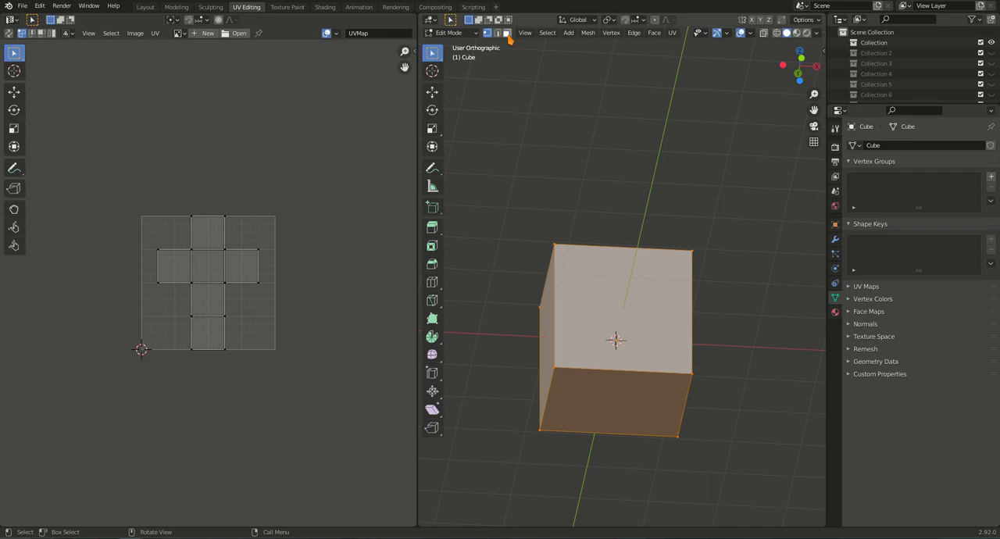
left_click(619, 405)
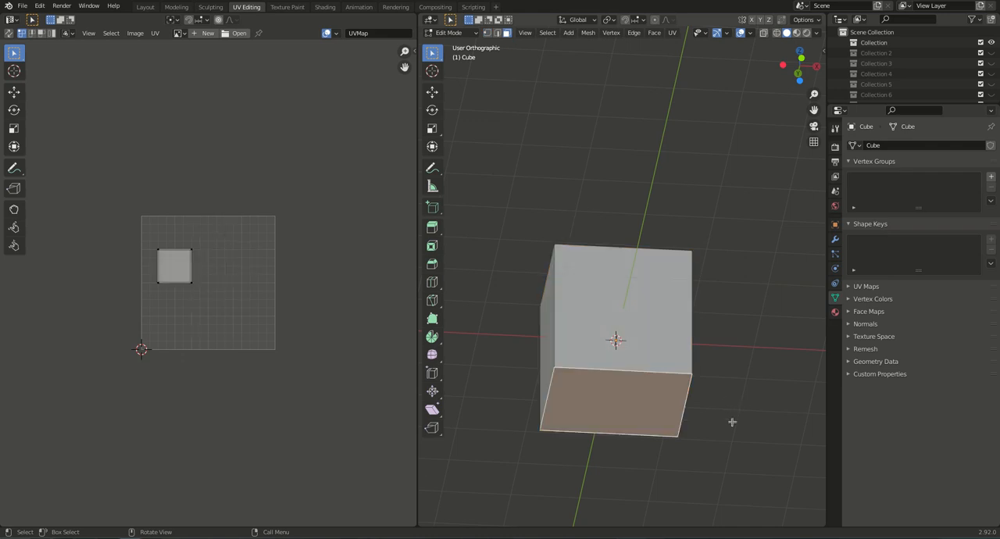
key("KP_1")
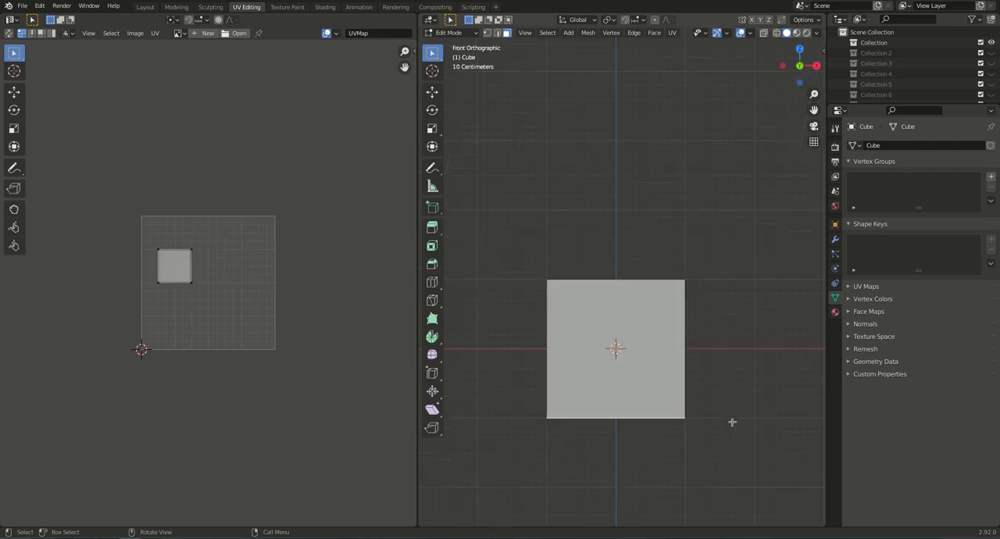
key("g")
key("z")
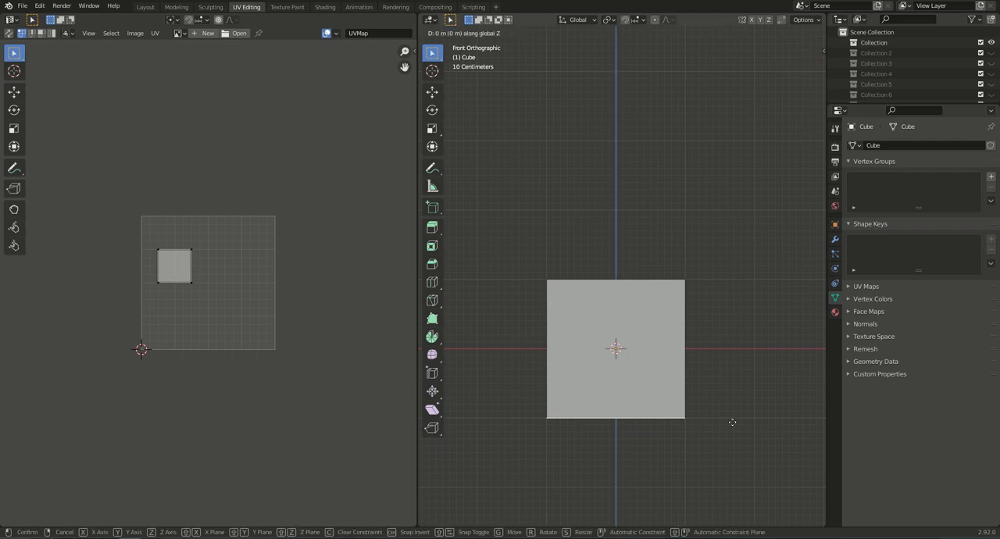
left_click(750, 350)
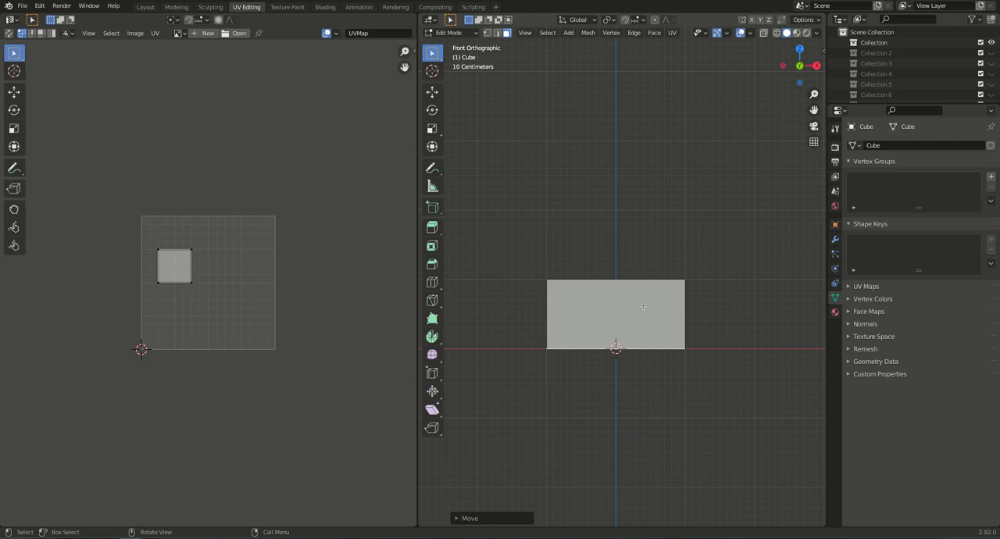
Select the block's top face and scale it in X and Y only to about three quarters of its width.
middle_click_drag(650, 307, 642, 309, "shift")
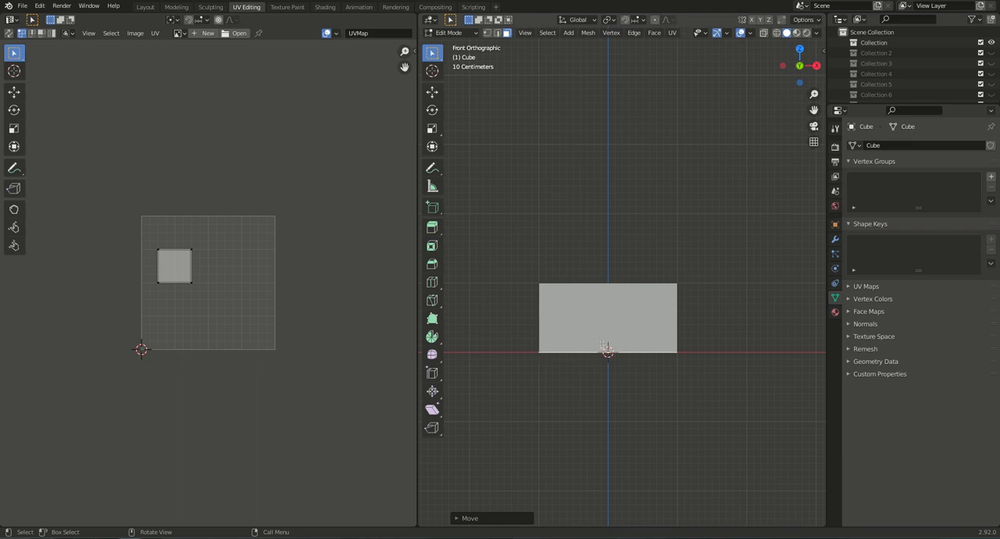
middle_click_drag(658, 308, 643, 332)
left_click(620, 292)
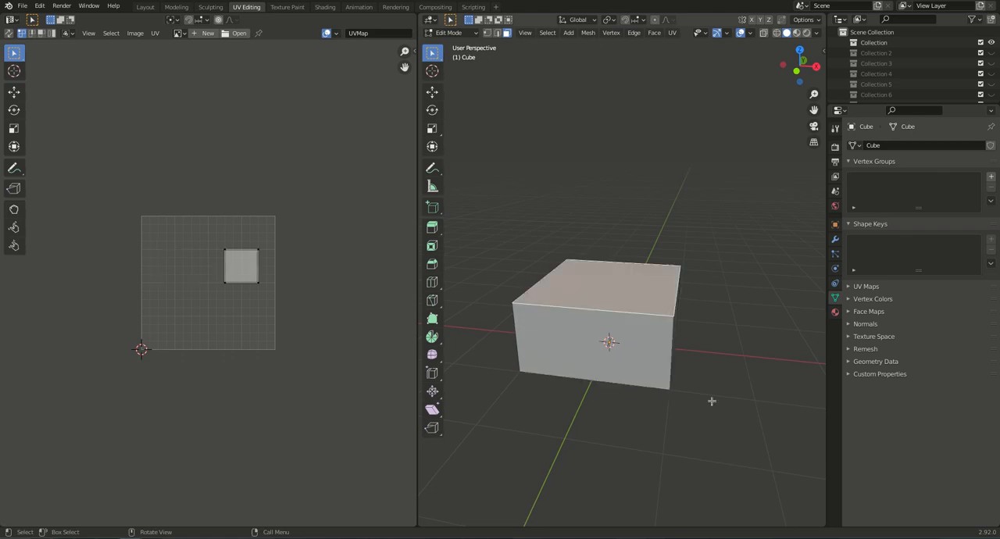
key("KP_1")
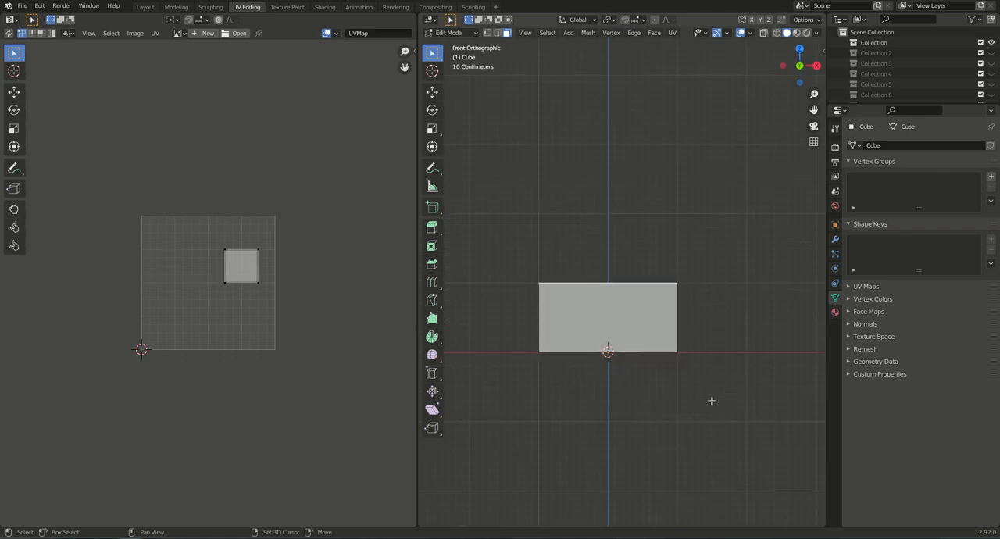
middle_click_drag(710, 400, 692, 467, "shift")
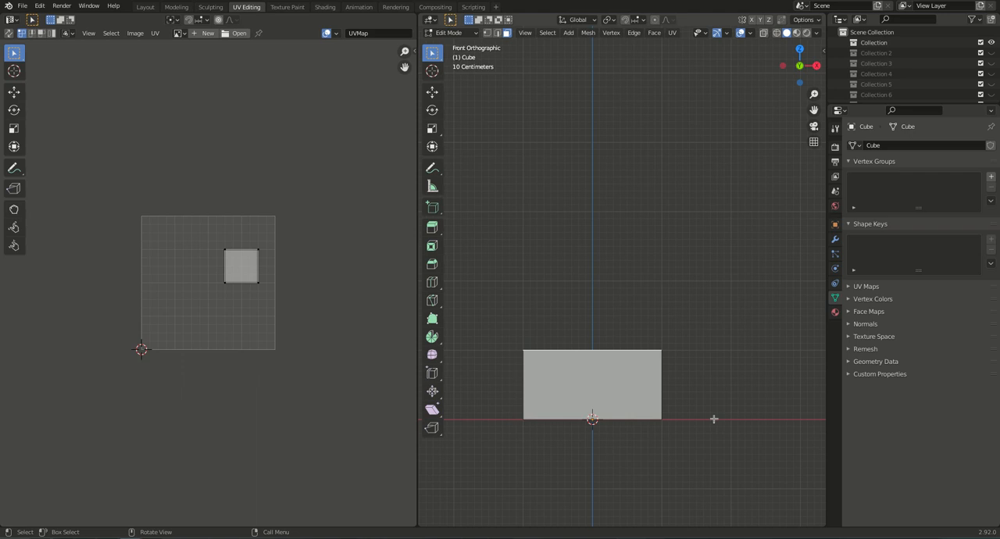
key("s")
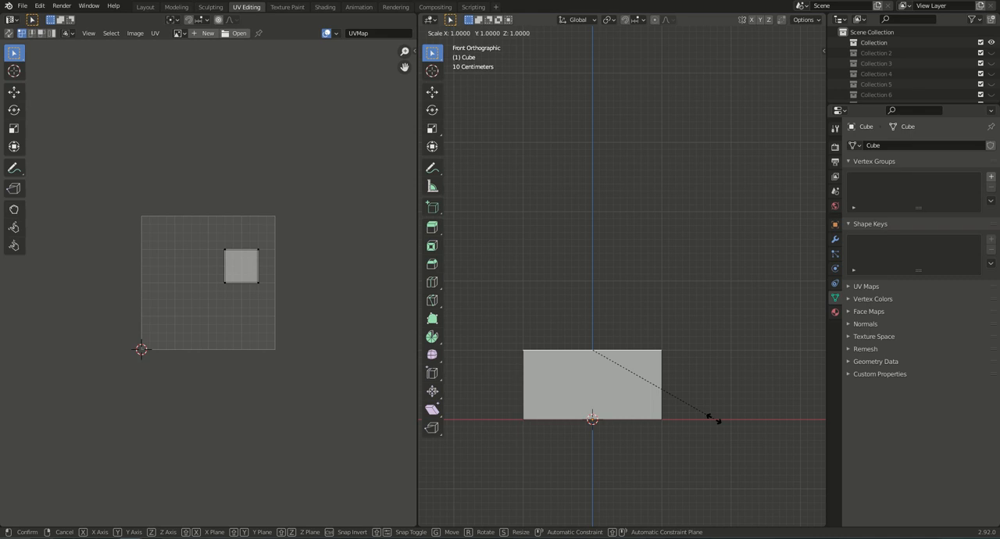
key("shift+z")
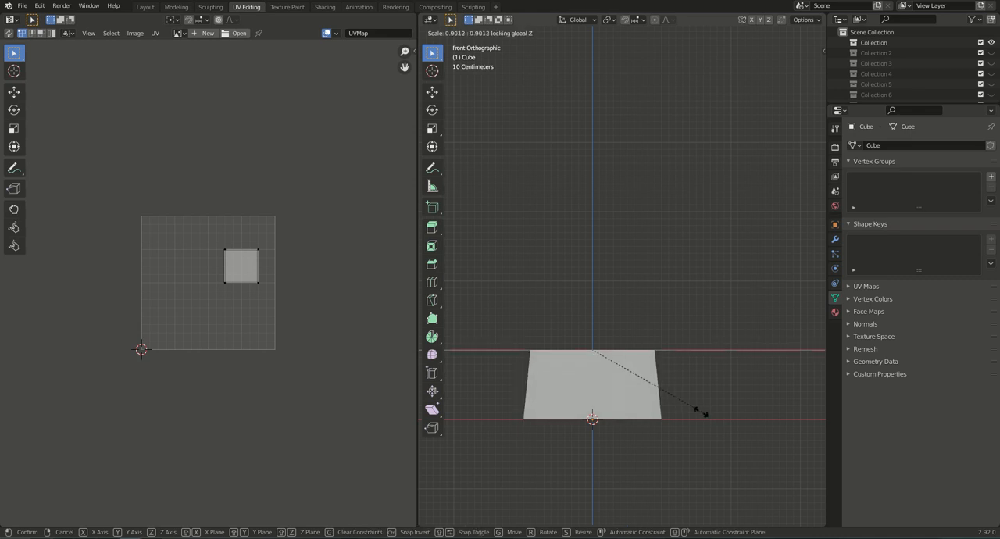
left_click(676, 403)
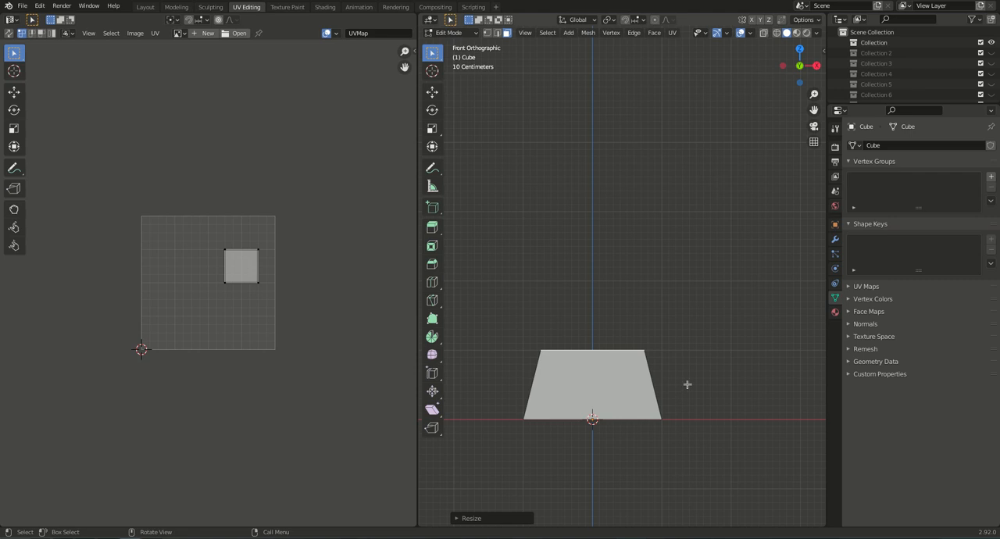
Lower the top face about 0.57 m along Z to flatten the tapered base.
middle_click_drag(679, 367, 691, 390, "shift")
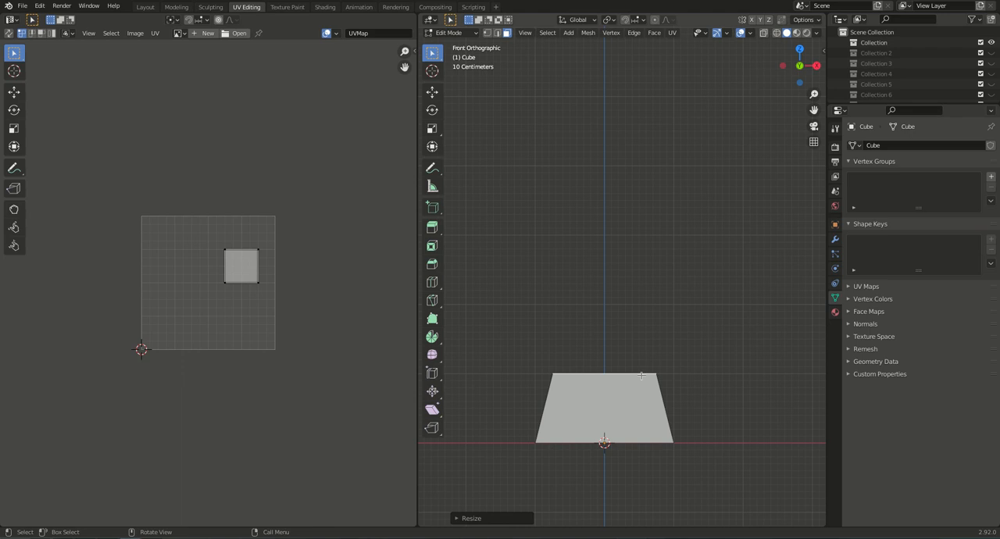
key("g")
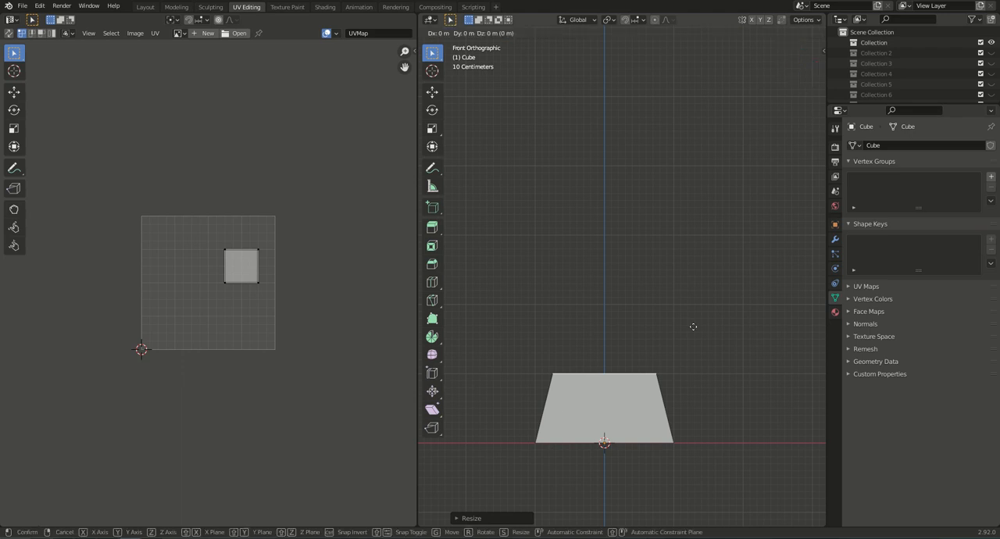
key("z")
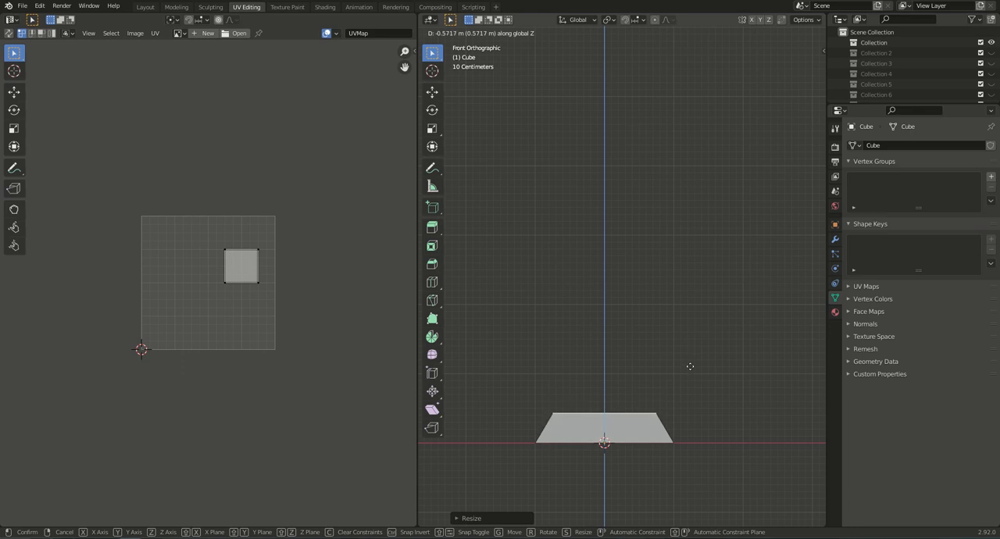
left_click(690, 367)
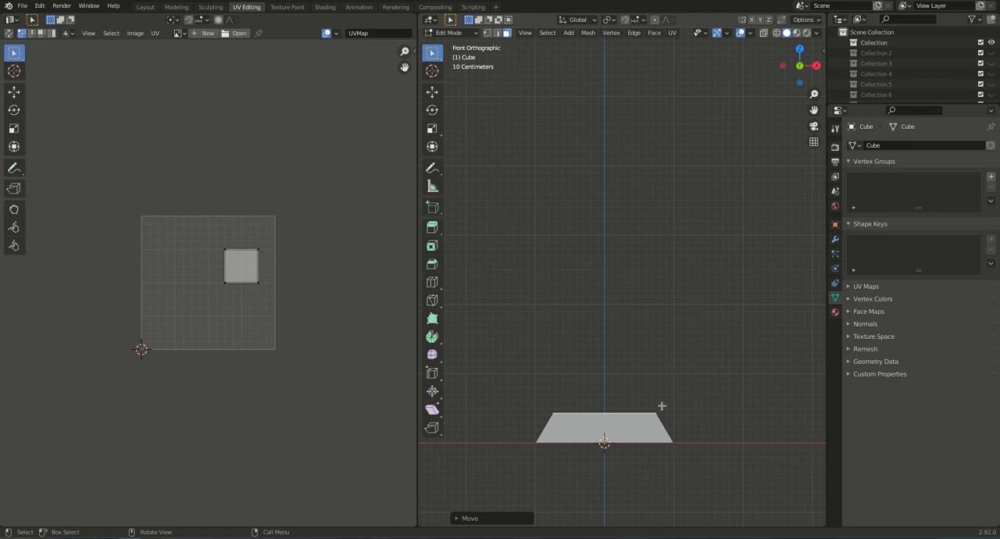
right_click(819, 538)
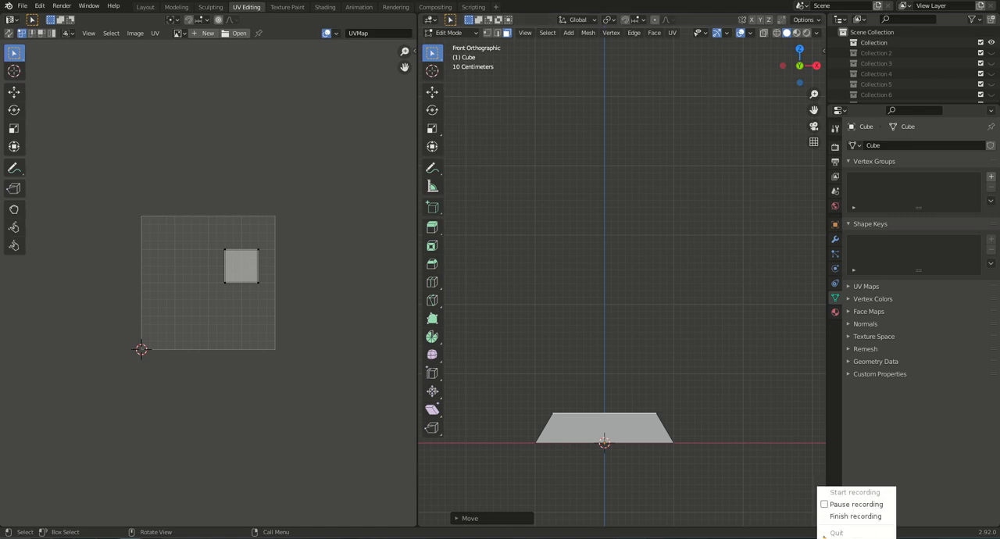
left_click(839, 505)
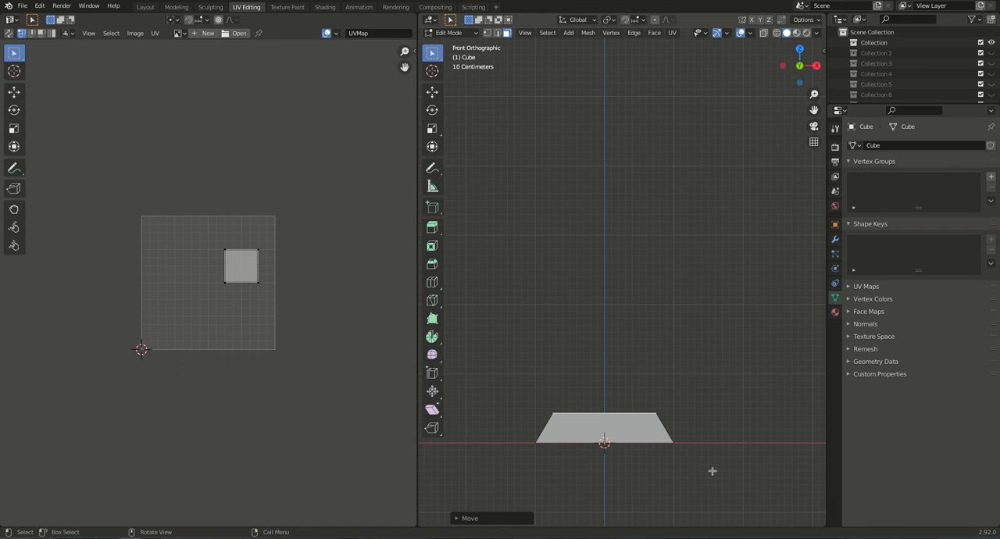
Extrude the top face upward twice, first by about 0.2 m and again by a slightly shorter distance.
key("e")
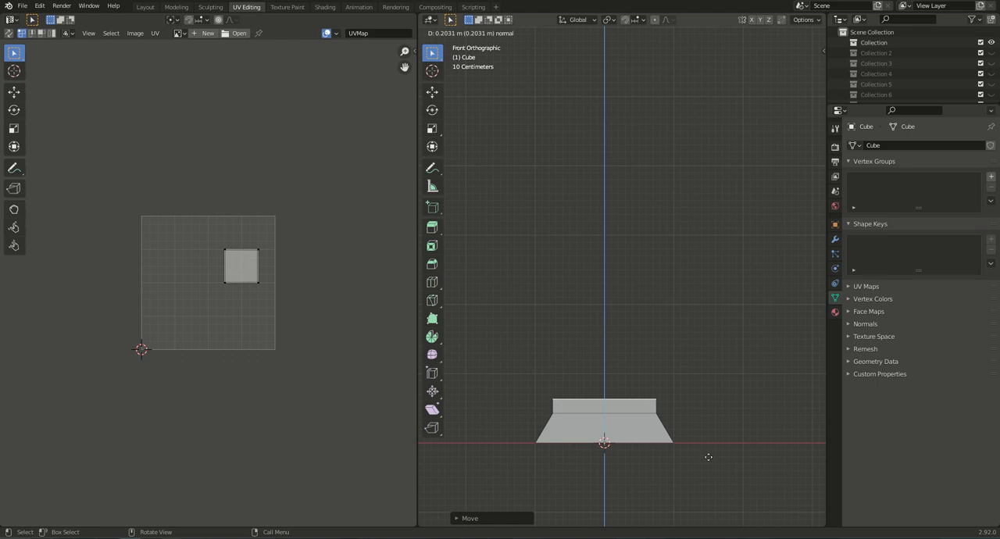
left_click(708, 457)
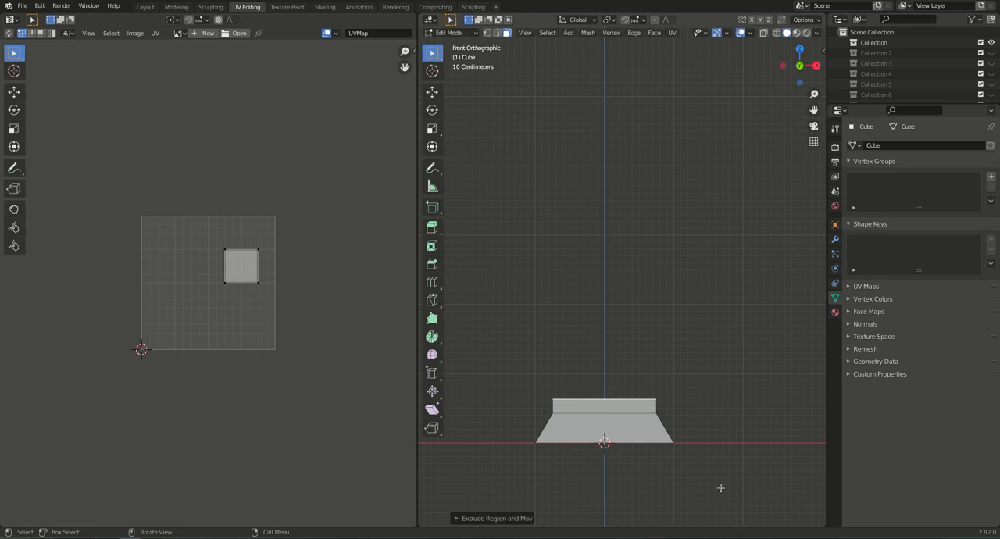
key("e")
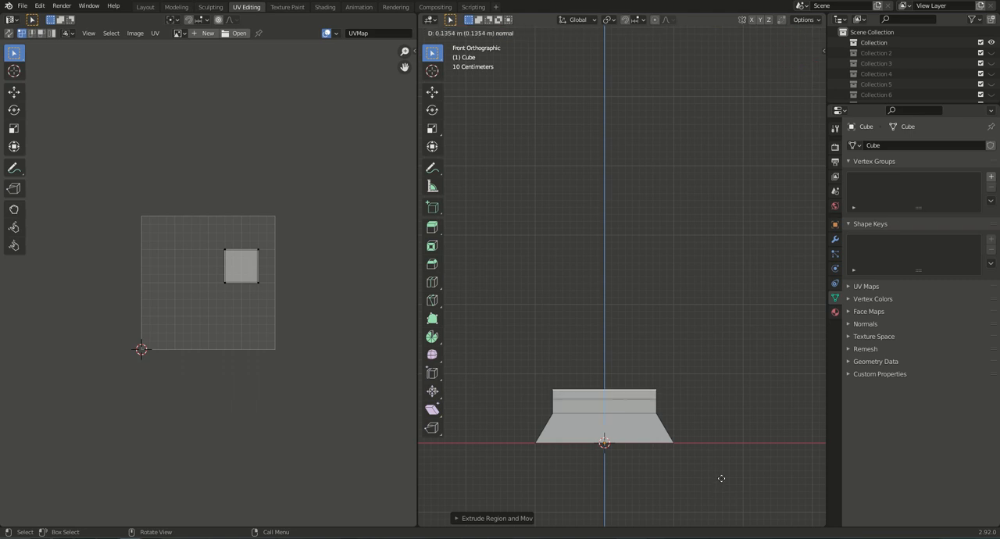
left_click(721, 476)
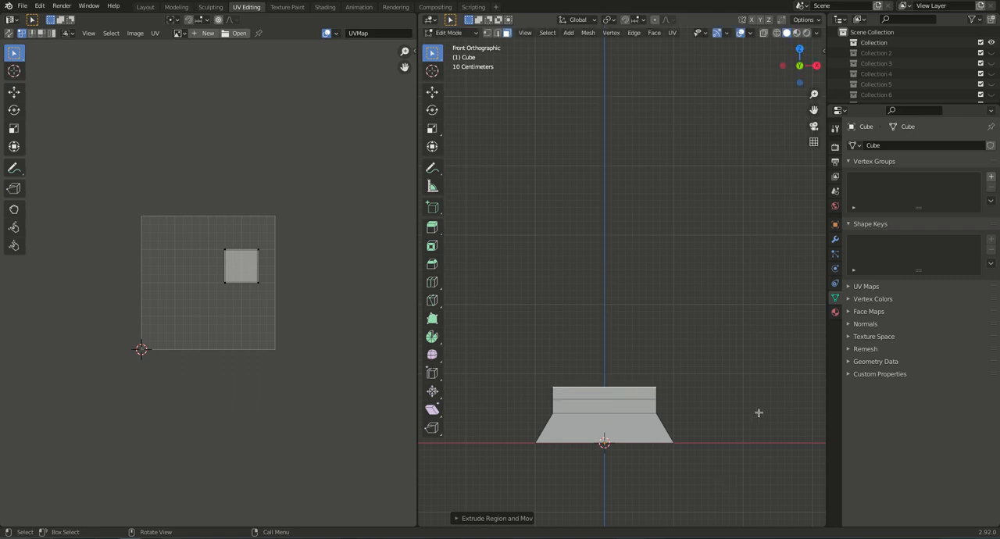
Scale the top face in X and Y only to about 0.85 to taper the uppermost section.
key("s")
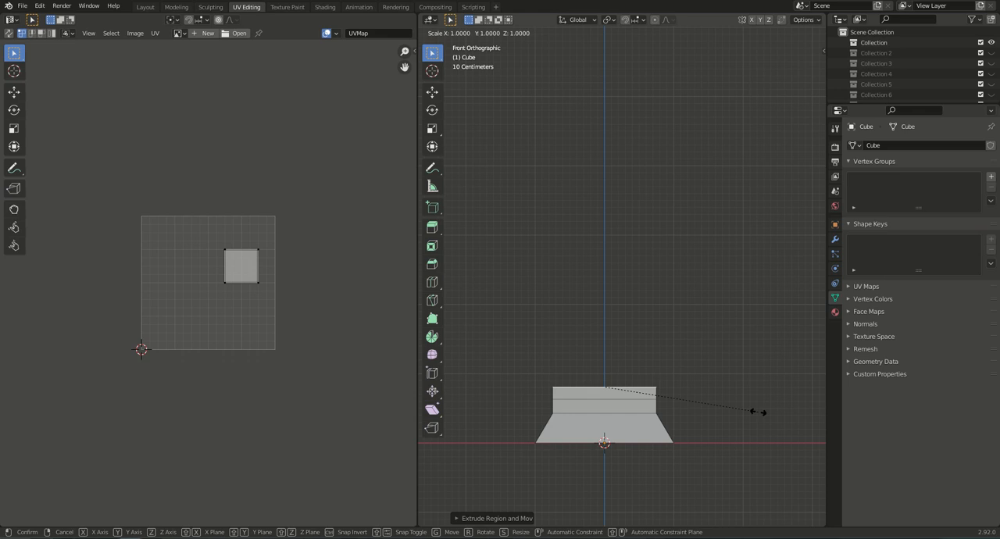
key("shift+z")
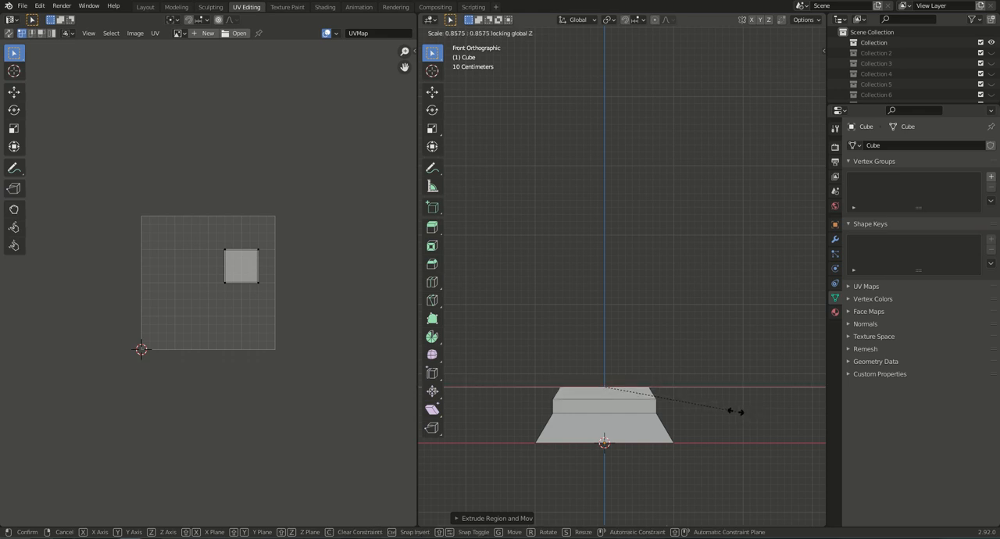
left_click(733, 412)
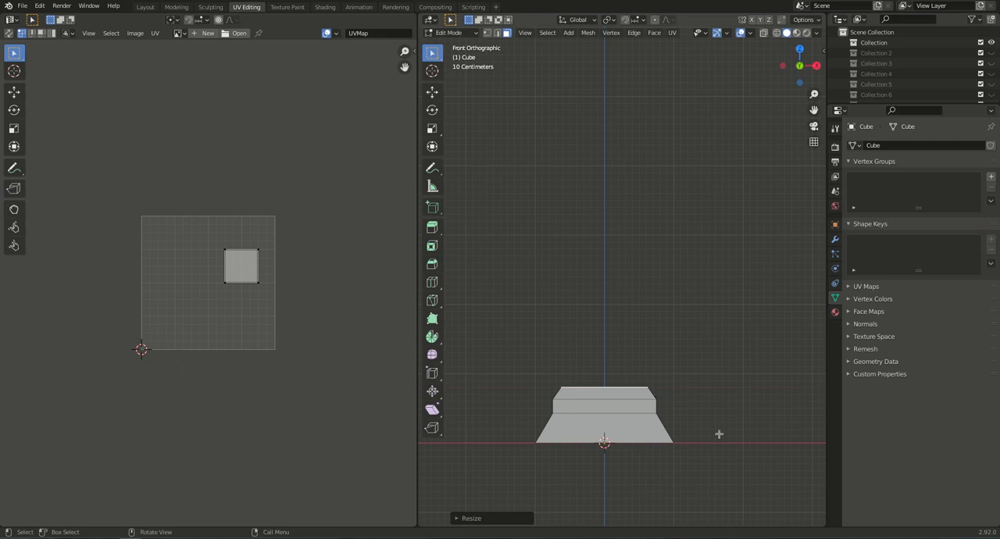
Extrude the top face upward about 4 m to form the column's straight shaft.
key("e")
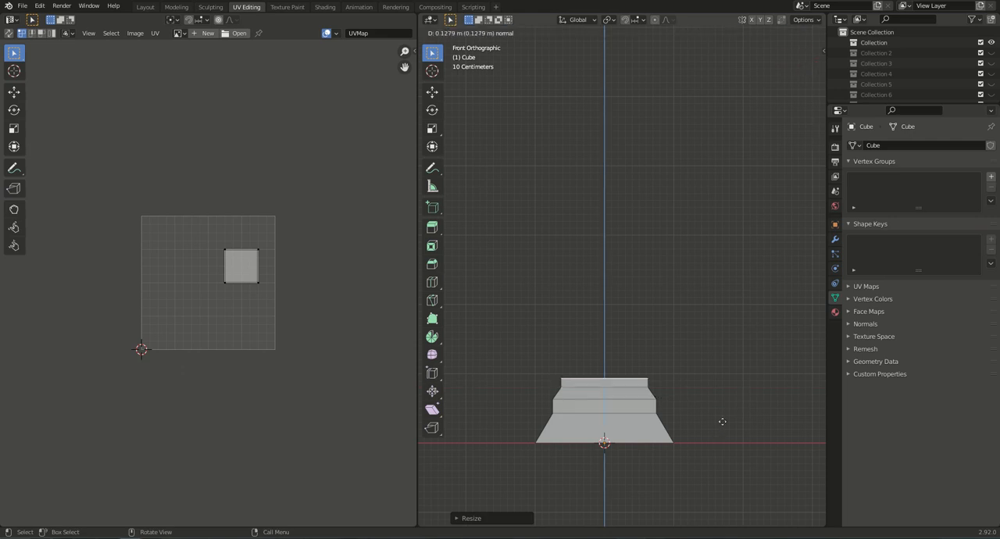
left_click(709, 149)
middle_click_drag(710, 161, 710, 217, "shift")
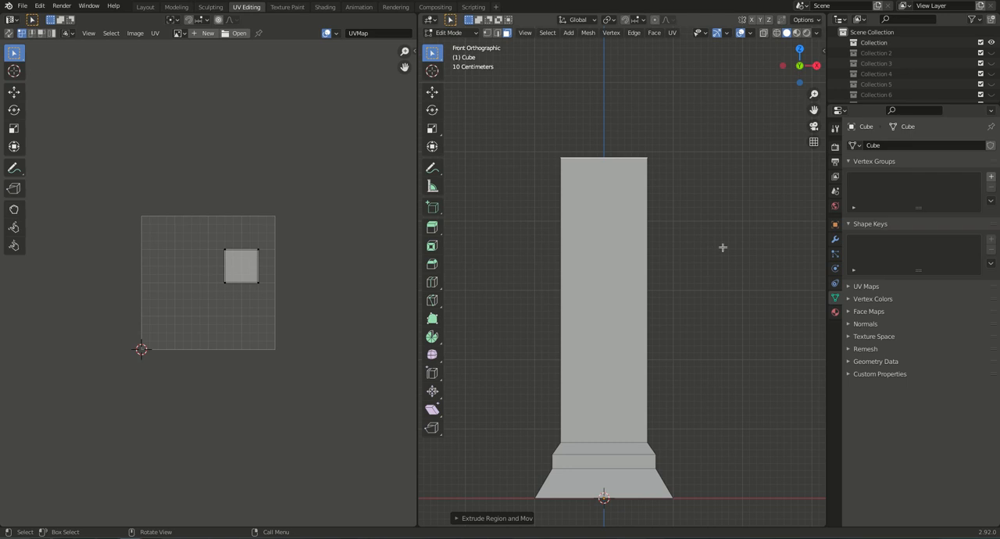
Extrude the shaft's top face up about 0.23 m and scale it in X and Y only to about 1.2.
key("e")
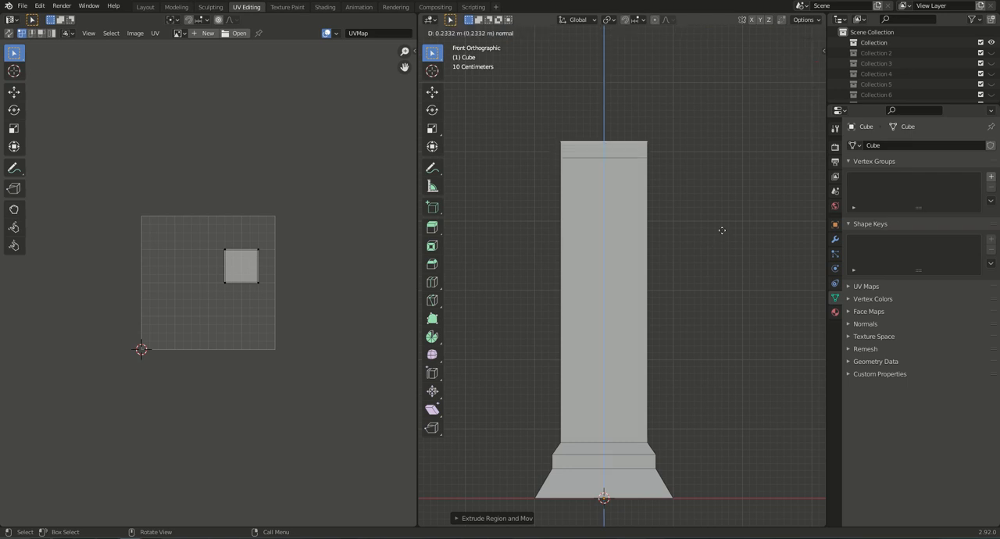
left_click(722, 231)
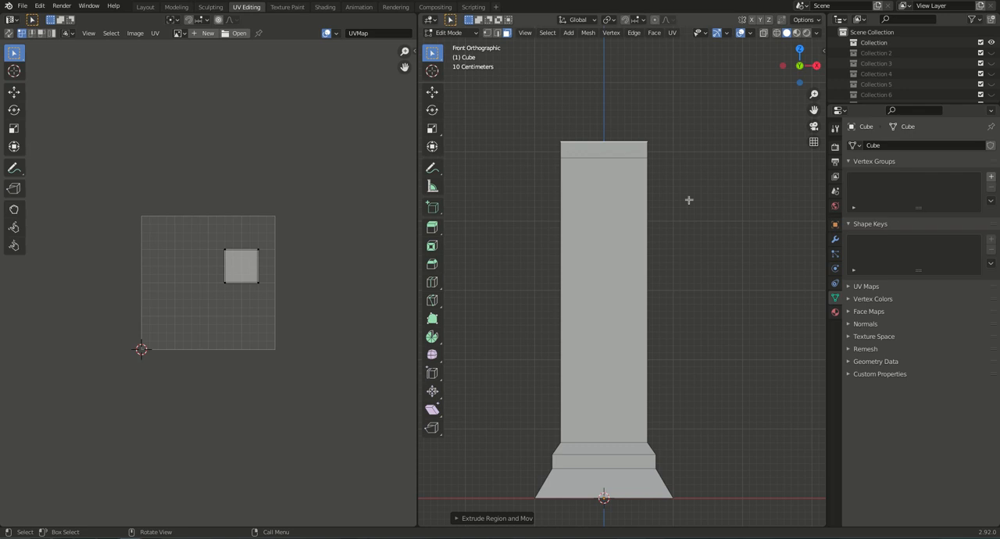
key("s")
key("shift+z")
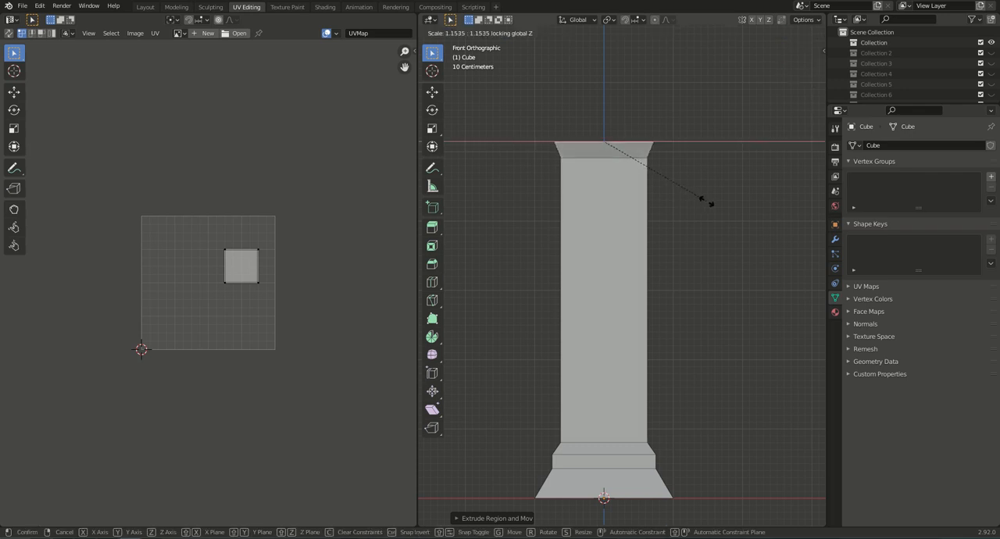
left_click(708, 202)
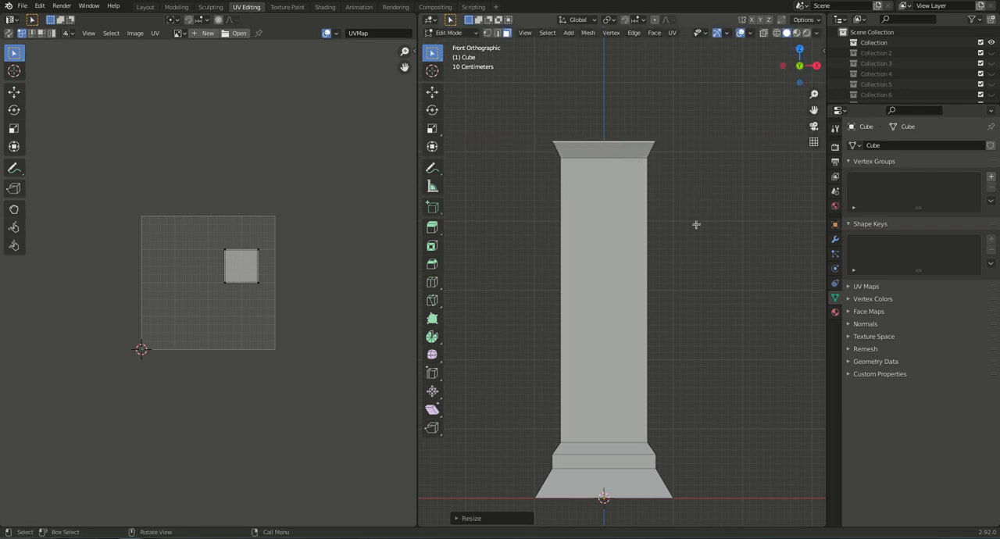
Extrude the top face up about 0.2 m and again about 0.24 m, and scale the last face outward to about 1.25.
key("e")
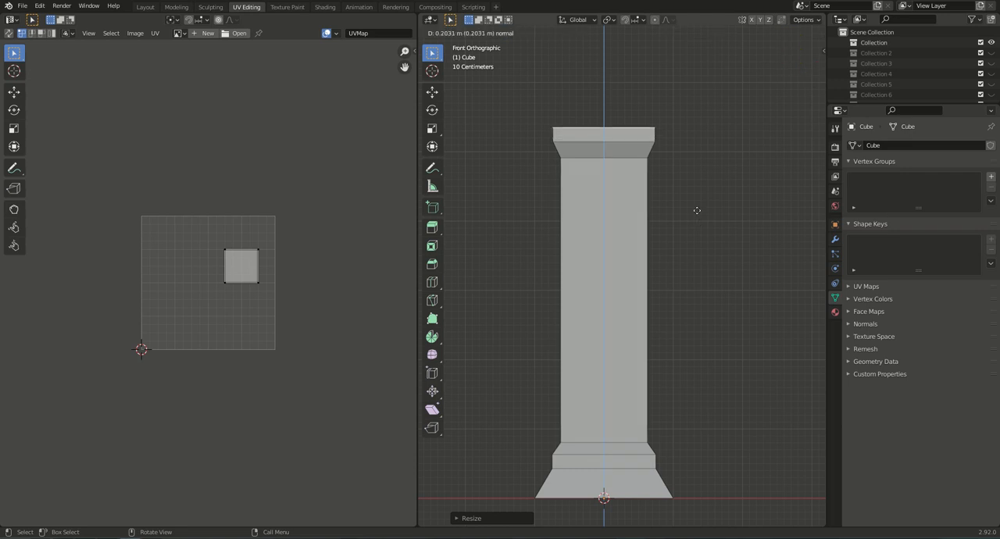
left_click(698, 210)
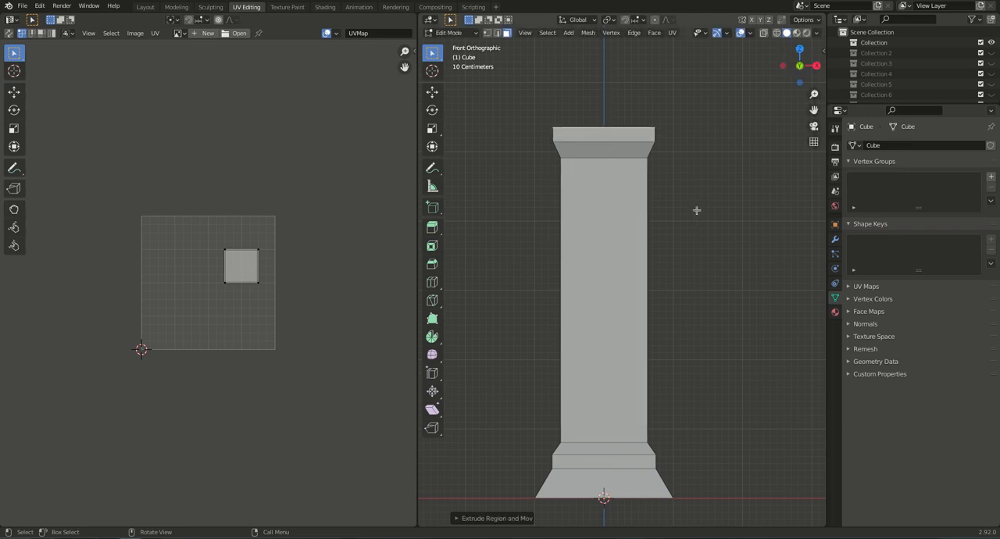
key("e")
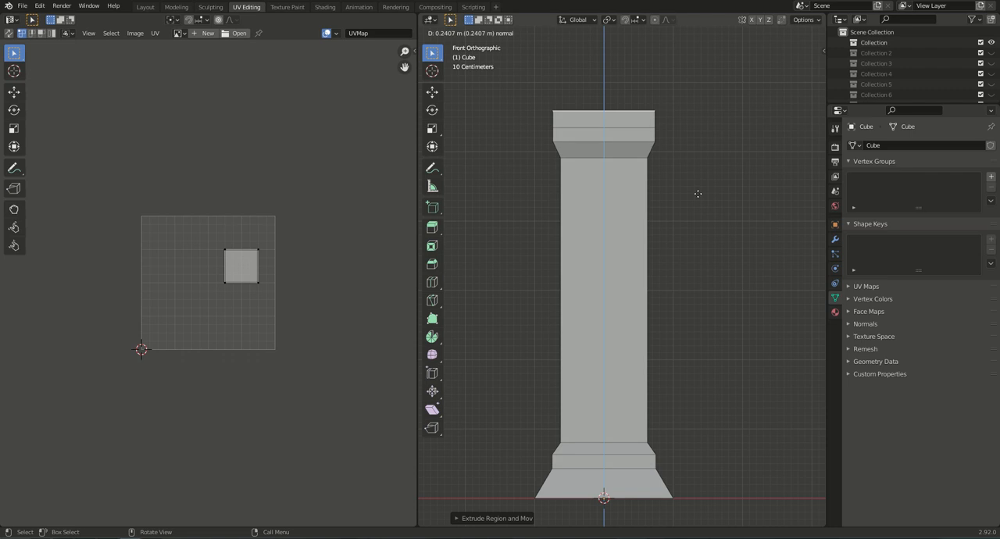
left_click(698, 194)
key("s")
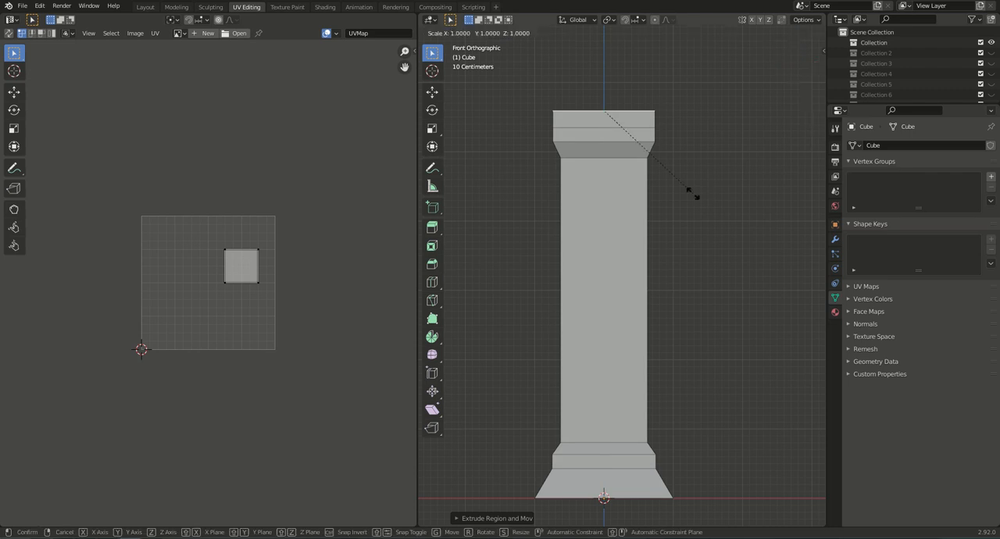
left_click(728, 199)
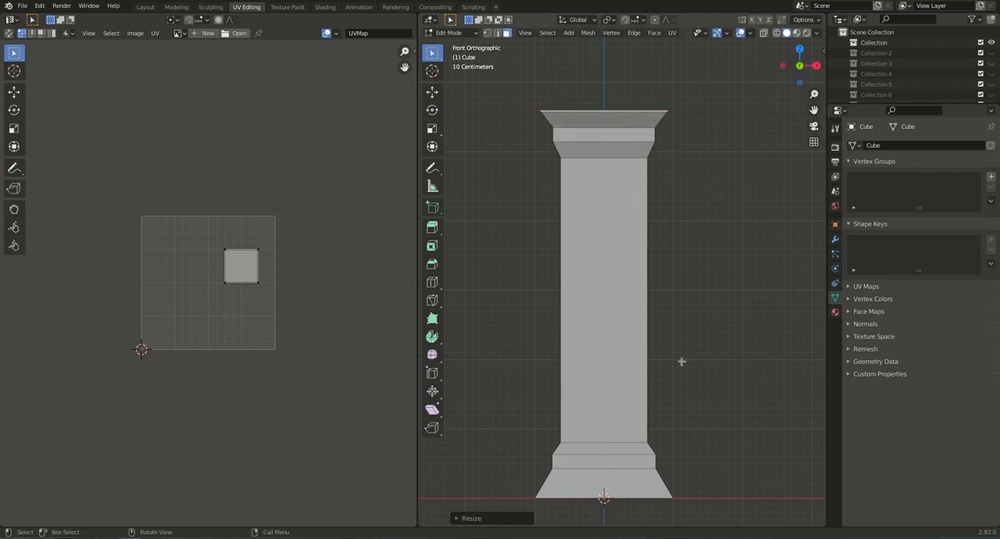
Mark all the border edges of the column's top face and bottom face as UV seams.
middle_click_drag(696, 357, 628, 350, "shift")
key("alt+a")
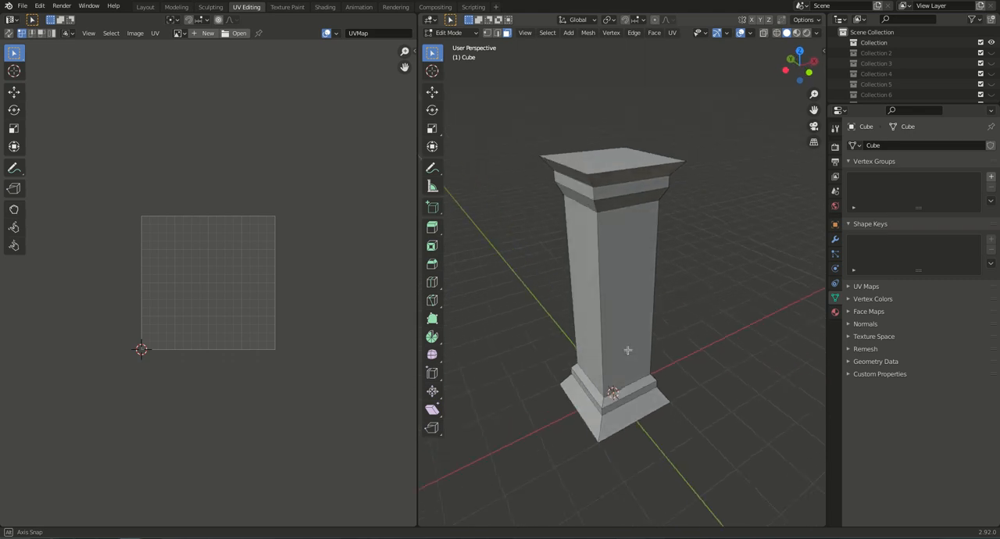
middle_click_drag(627, 351, 627, 350)
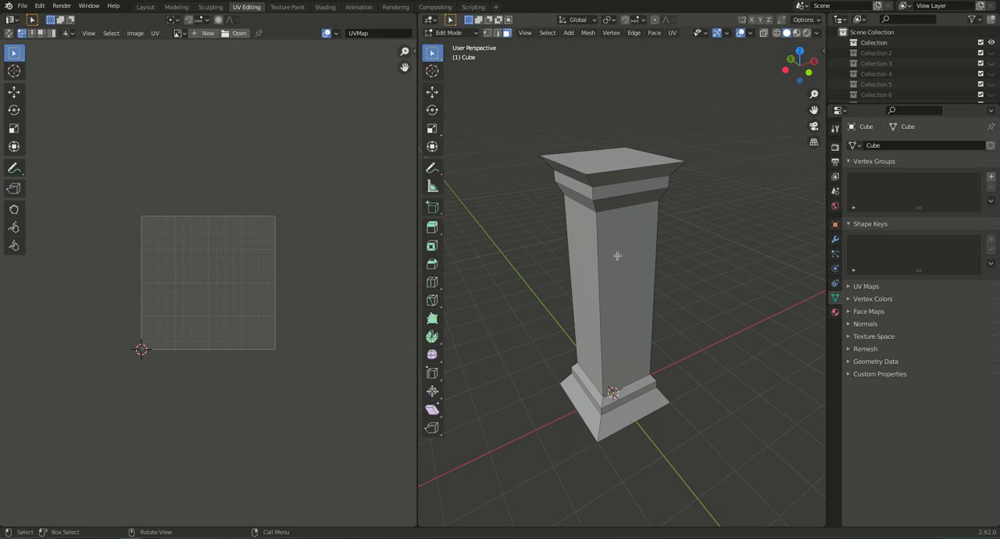
left_click(572, 166)
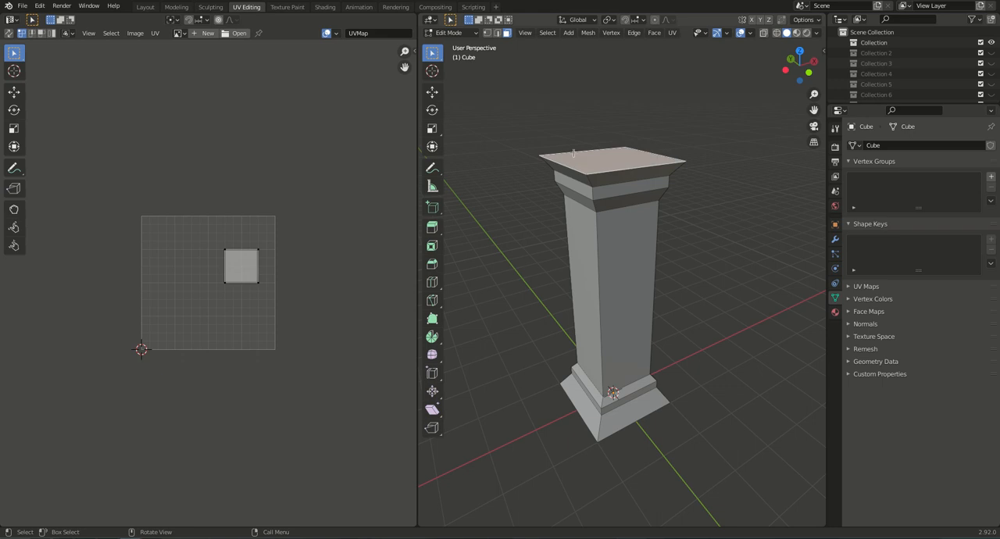
left_click(497, 34)
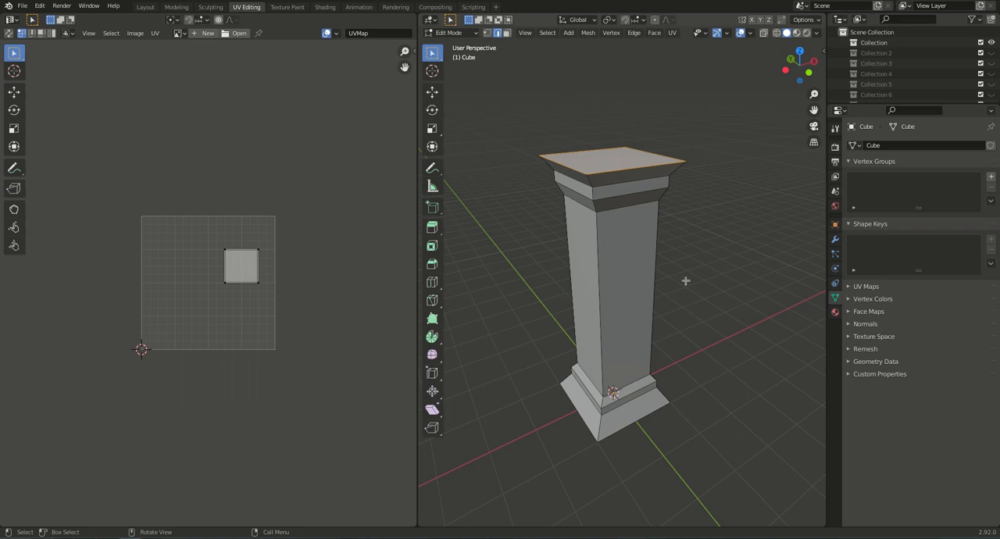
middle_click_drag(612, 372, 617, 258)
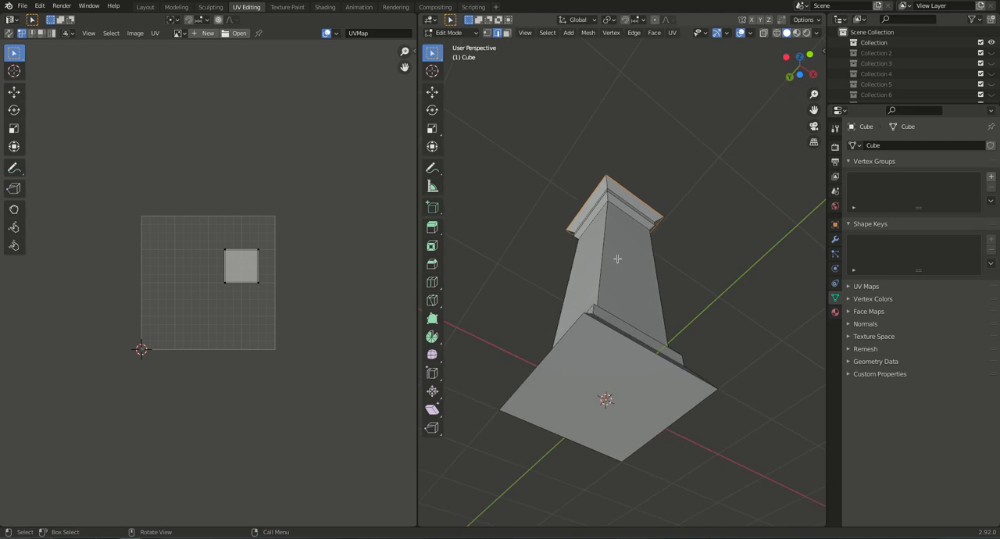
left_click(556, 350, "shift")
left_click(617, 343, "shift")
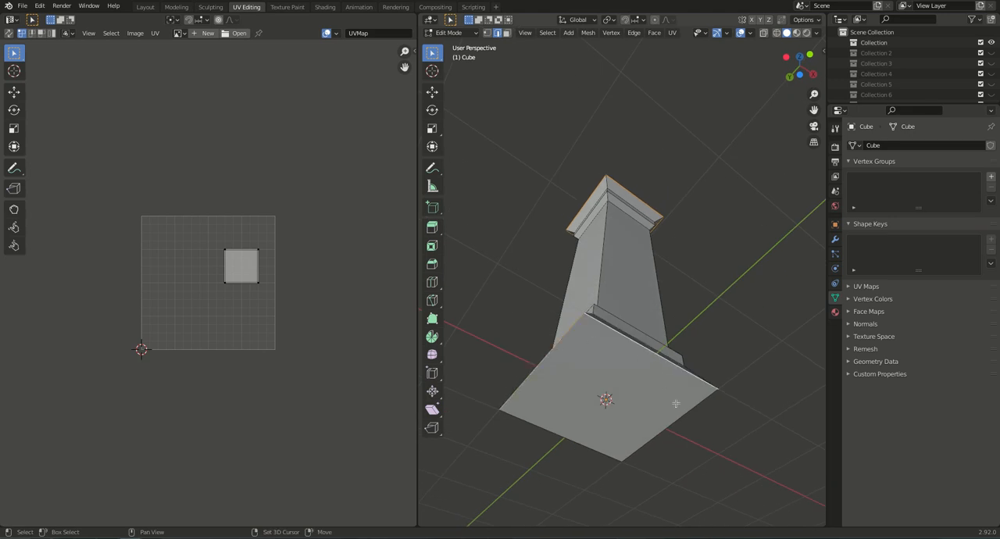
left_click(592, 420, "shift")
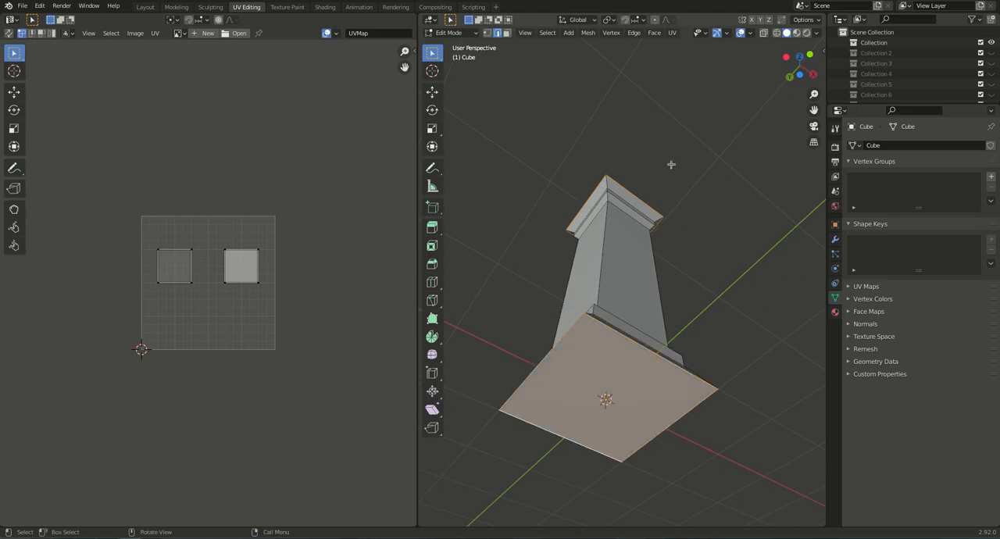
key("ctrl+e")
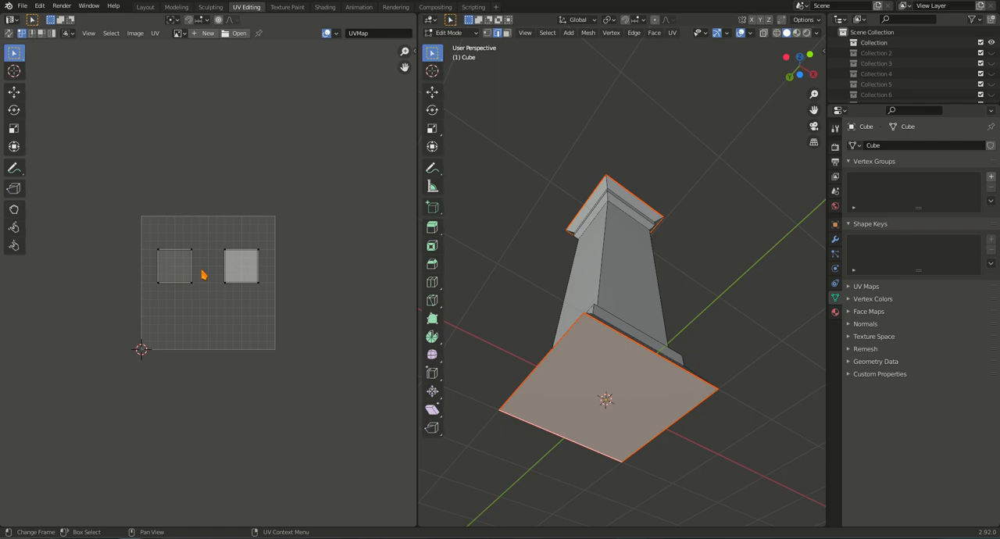
Clear the selection and examine the seams around the column's top and bottom faces from above and below.
middle_click_drag(625, 250, 633, 353)
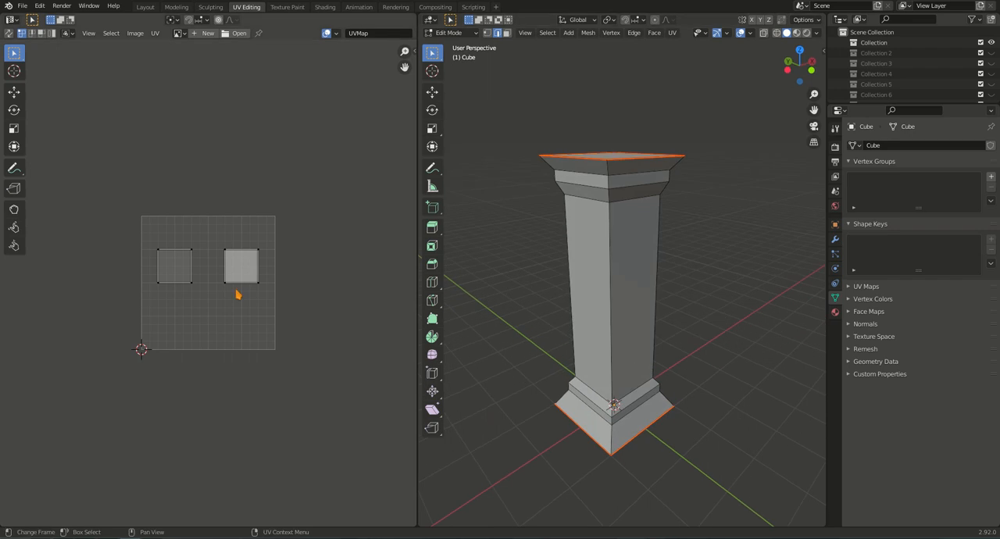
middle_click_drag(636, 304, 644, 327, "shift")
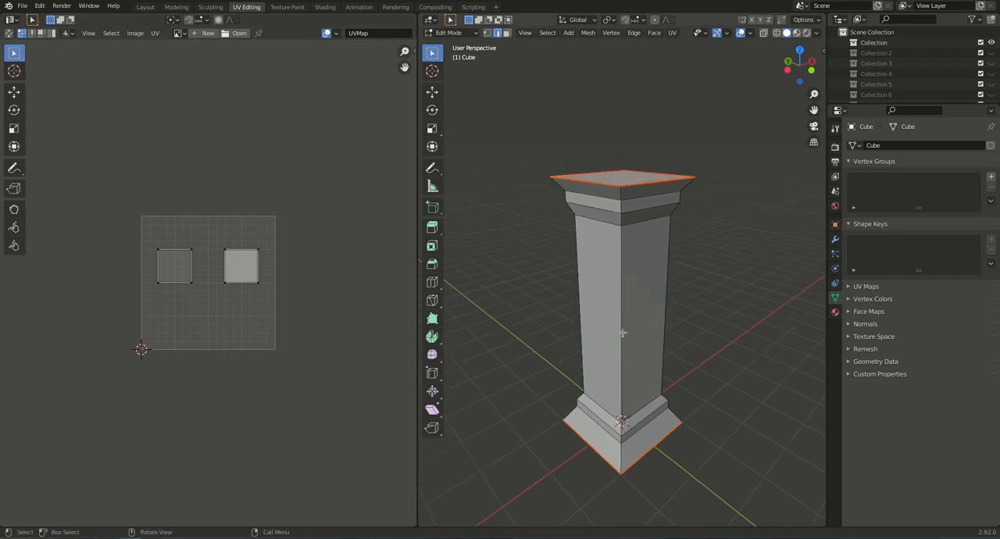
key("alt+a")
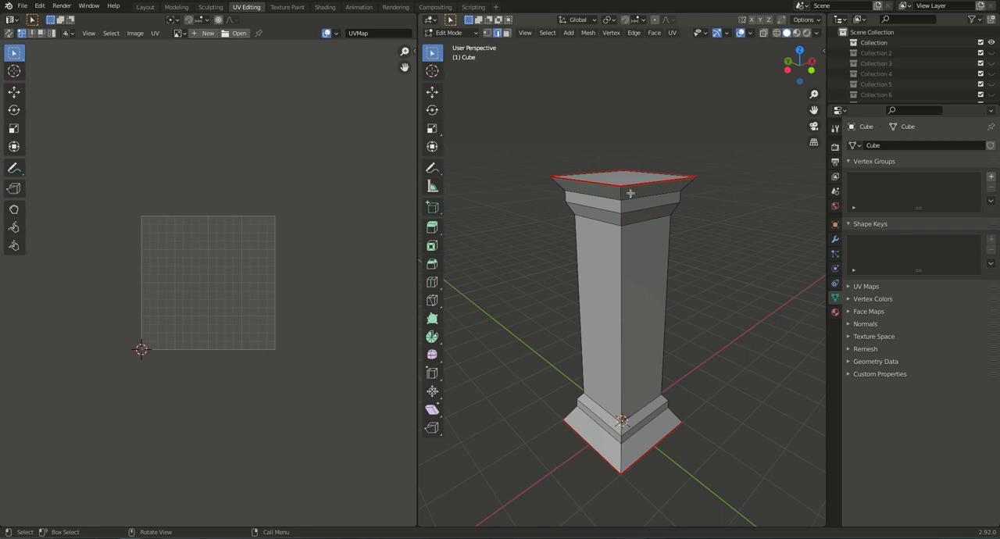
middle_click_drag(642, 243, 637, 177)
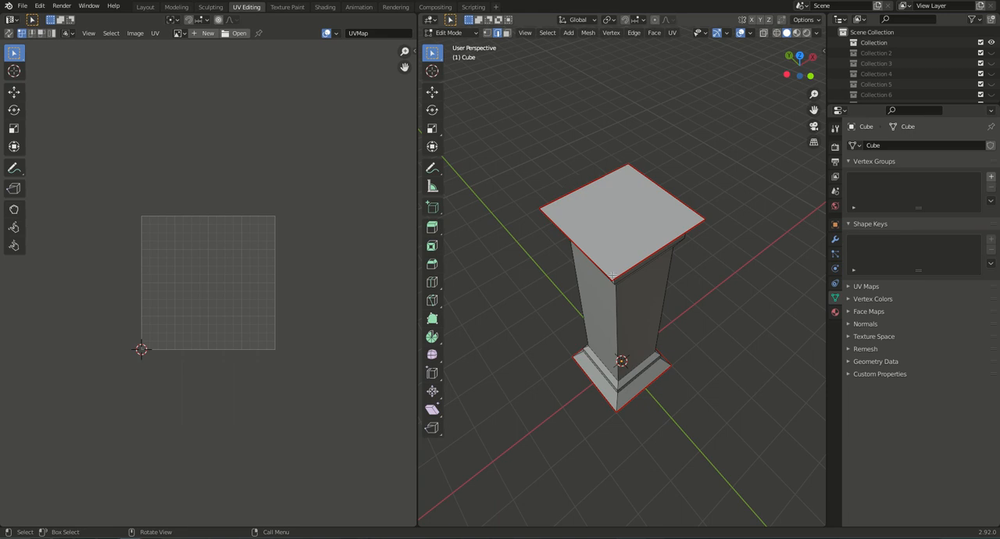
middle_click_drag(628, 373, 655, 223)
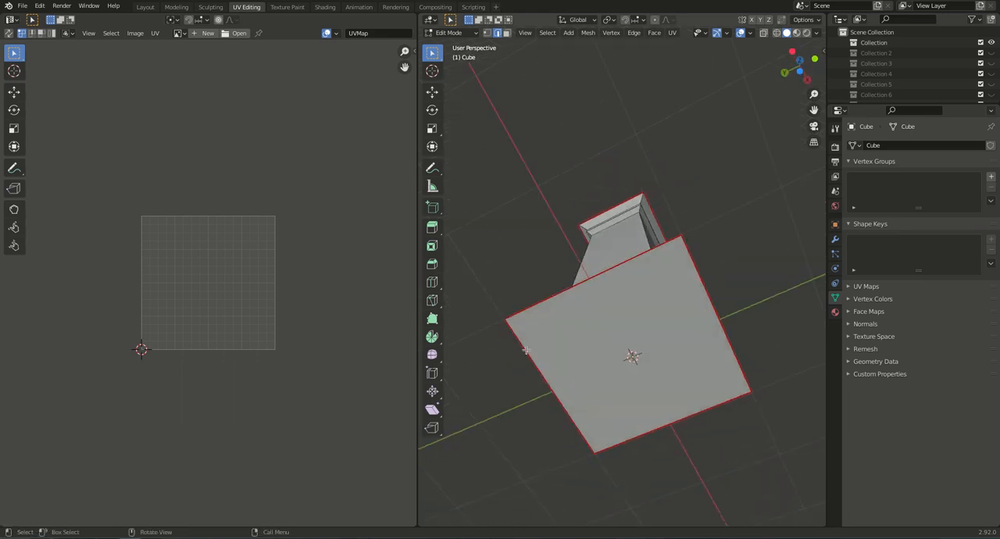
right_click(818, 538)
left_click(841, 507)
middle_click_drag(625, 248, 612, 344)
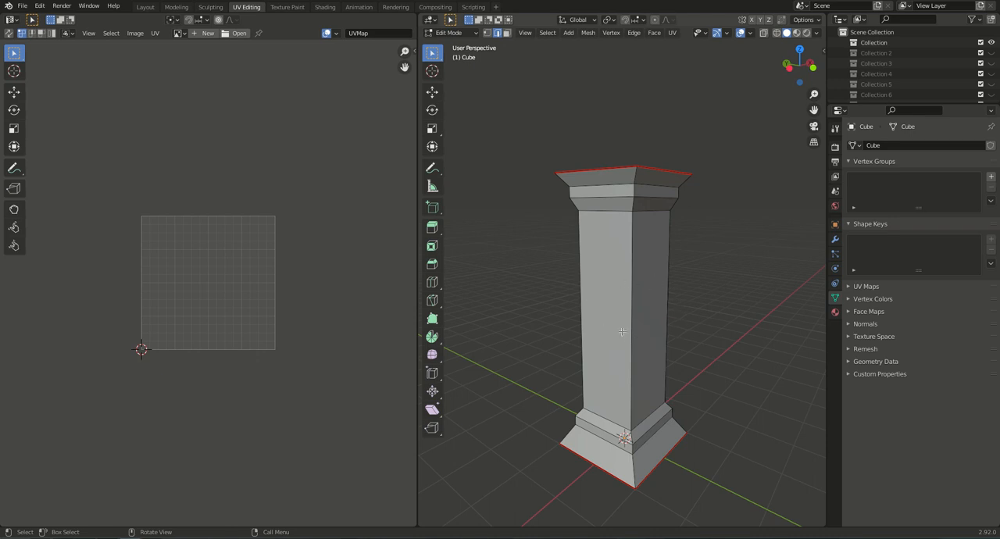
Mark the vertical edge loop along one corner of the column, from base to cap, as a seam.
middle_click_drag(614, 338, 679, 346)
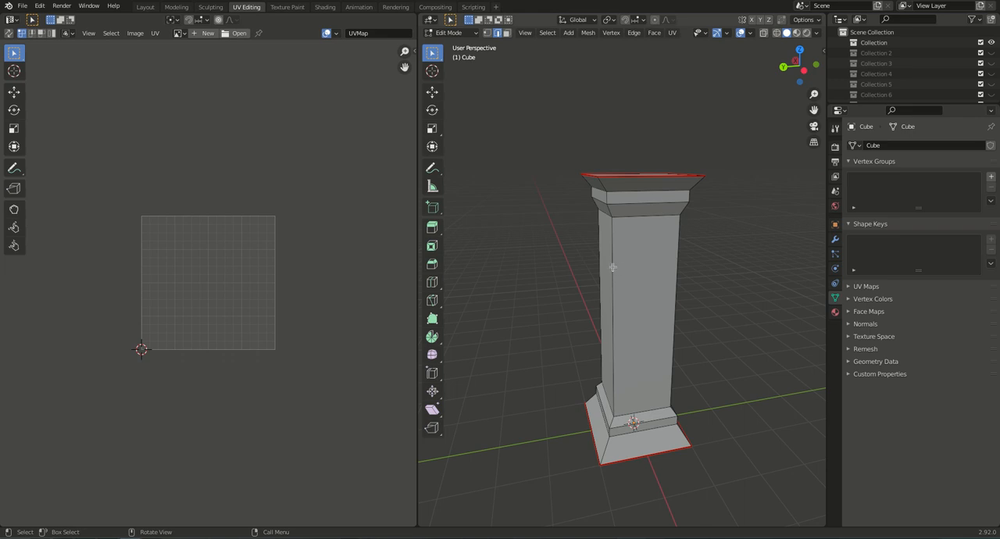
key("alt")
key("shift")
left_click(612, 269, "alt+shift")
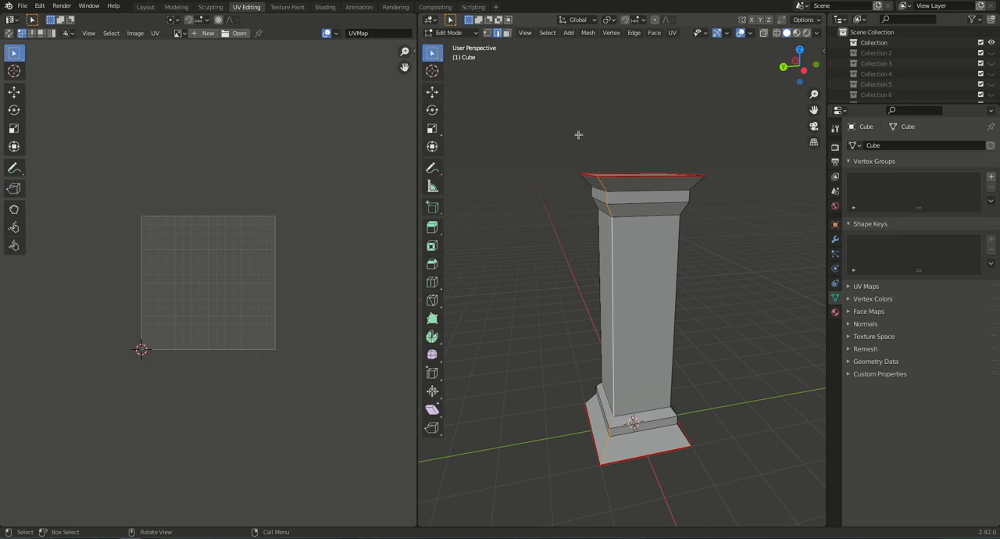
key("ctrl+e")
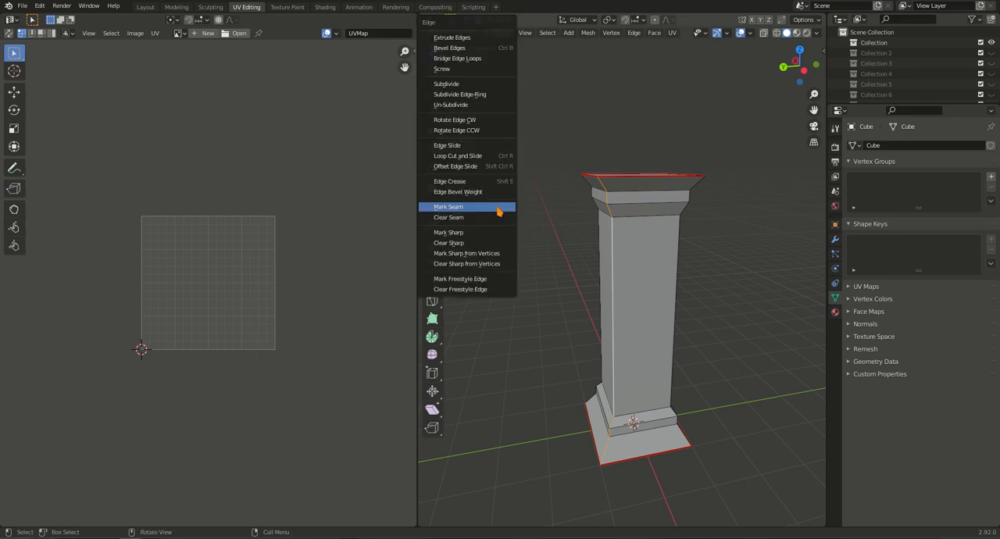
left_click(497, 207)
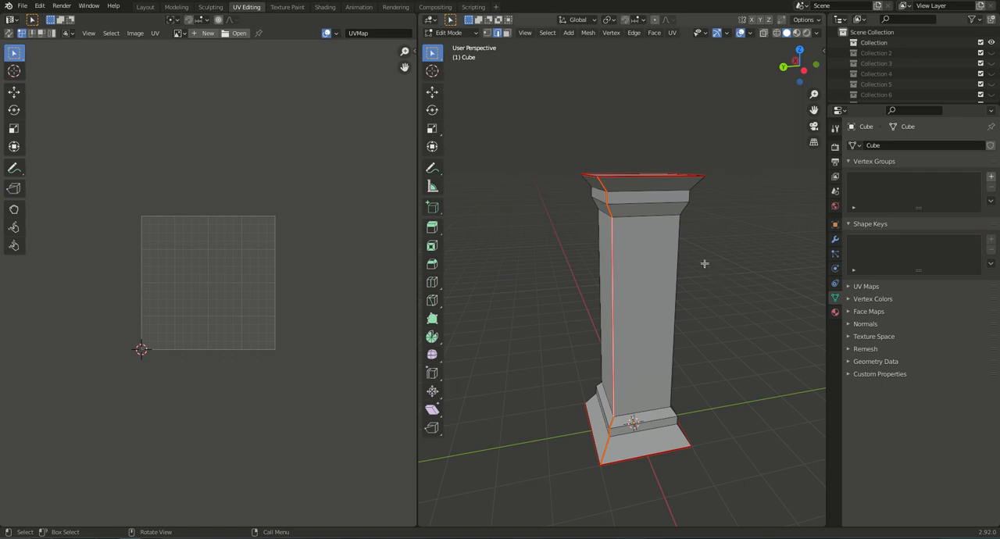
Unwrap the whole column along its marked seams and view the resulting UV layout up close.
key("a")
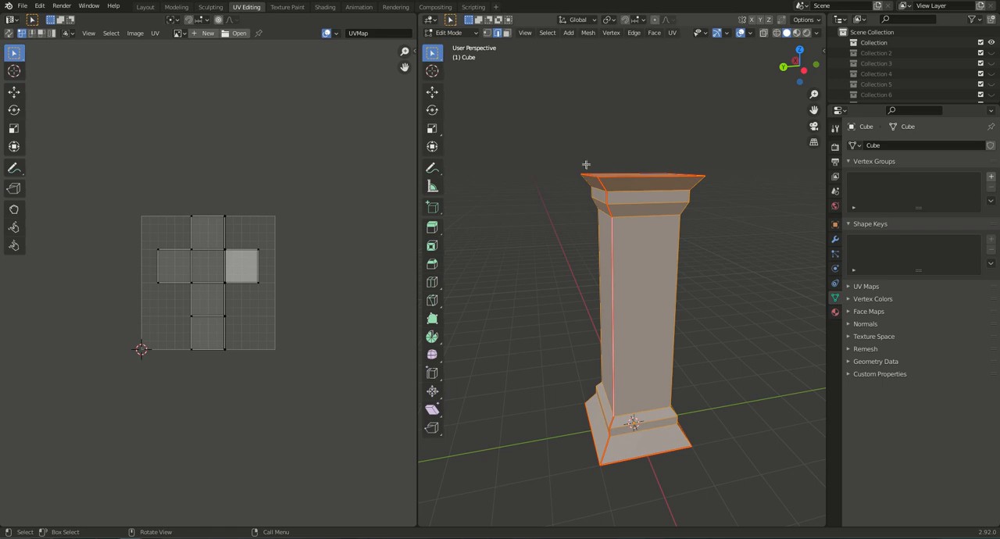
key("u")
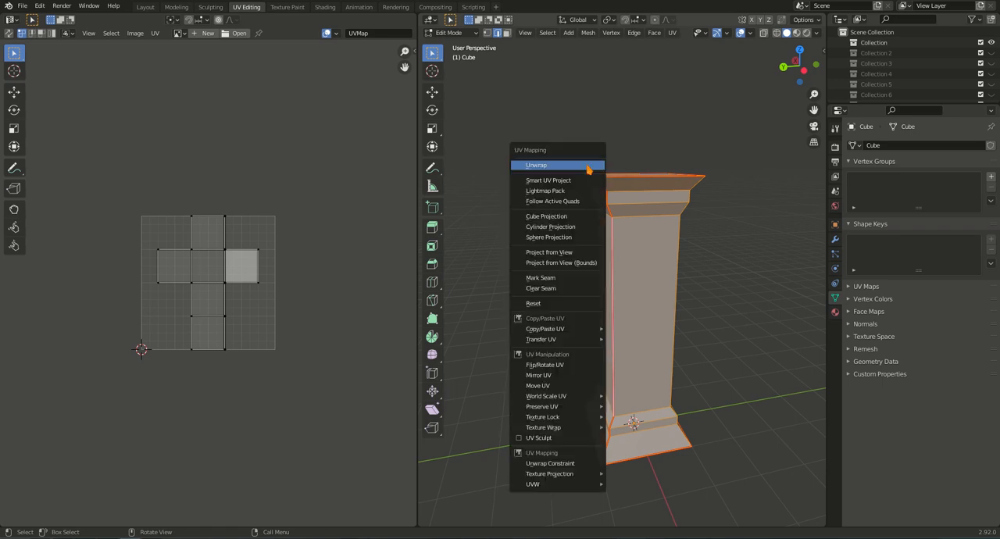
left_click(587, 166)
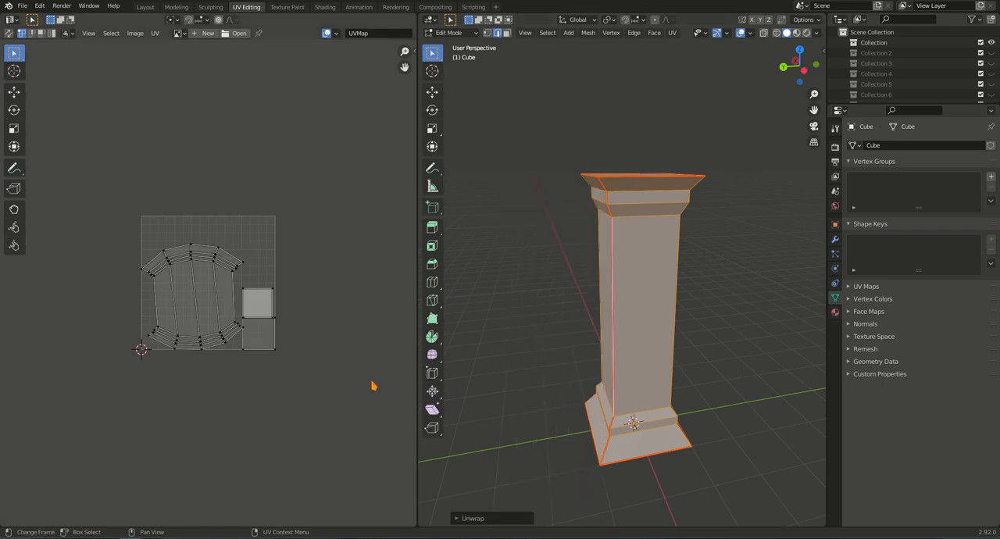
scroll(201, 327, "up", 3)
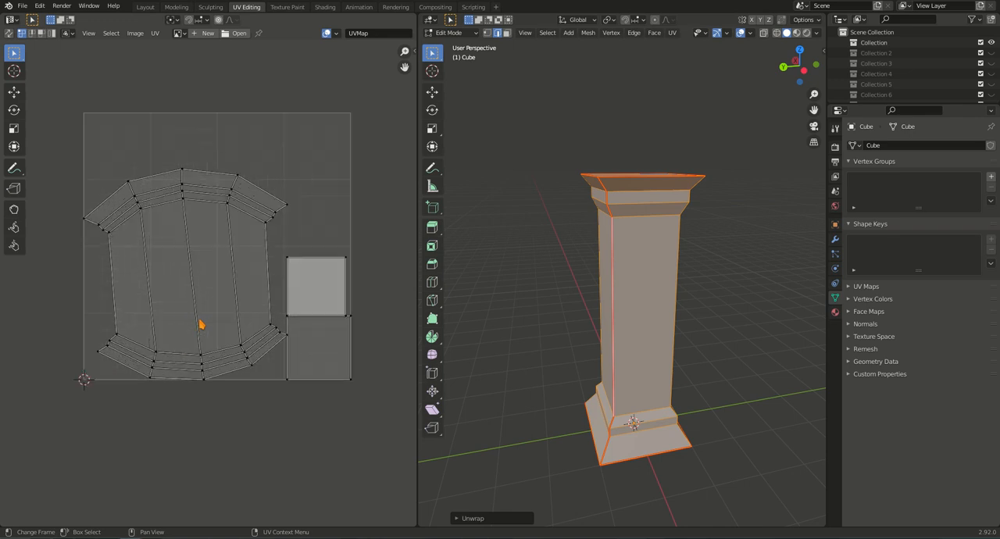
mouse_move(278, 303)
middle_mouse_down()
mouse_move(286, 294)
mouse_move(284, 313)
middle_mouse_up()
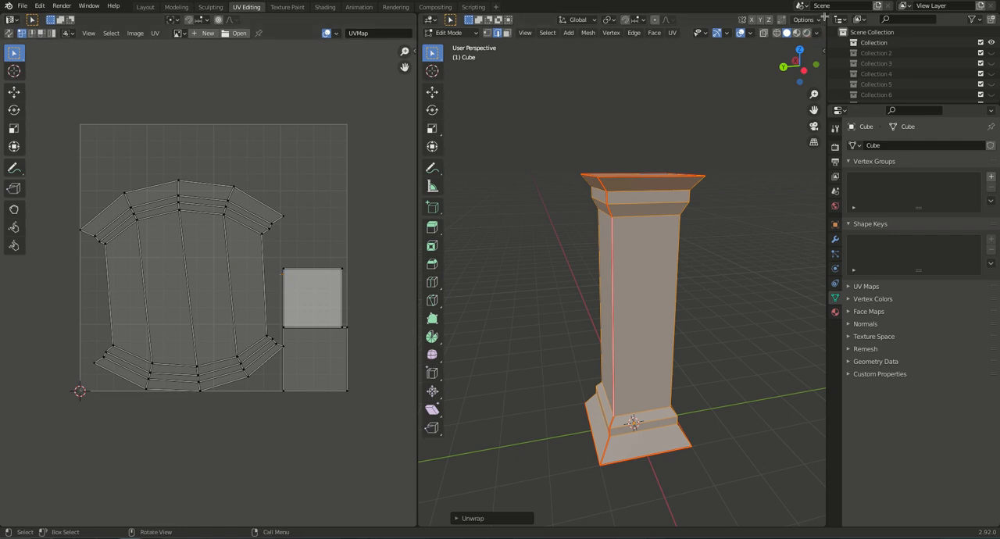
Split the 3D viewport horizontally, turn the upper area into a Shader Editor and hide its sidebar.
left_click_drag(824, 17, 793, 177)
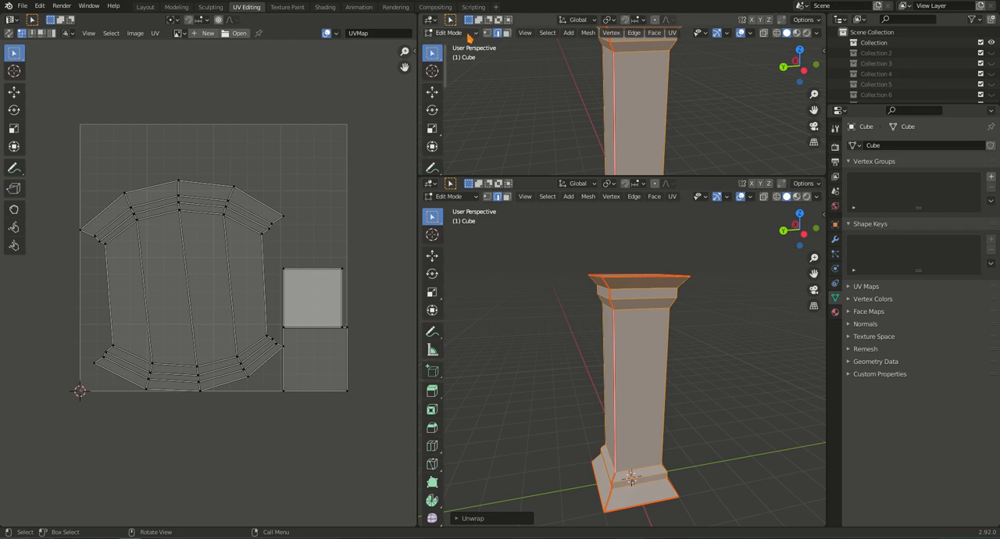
left_click(431, 20)
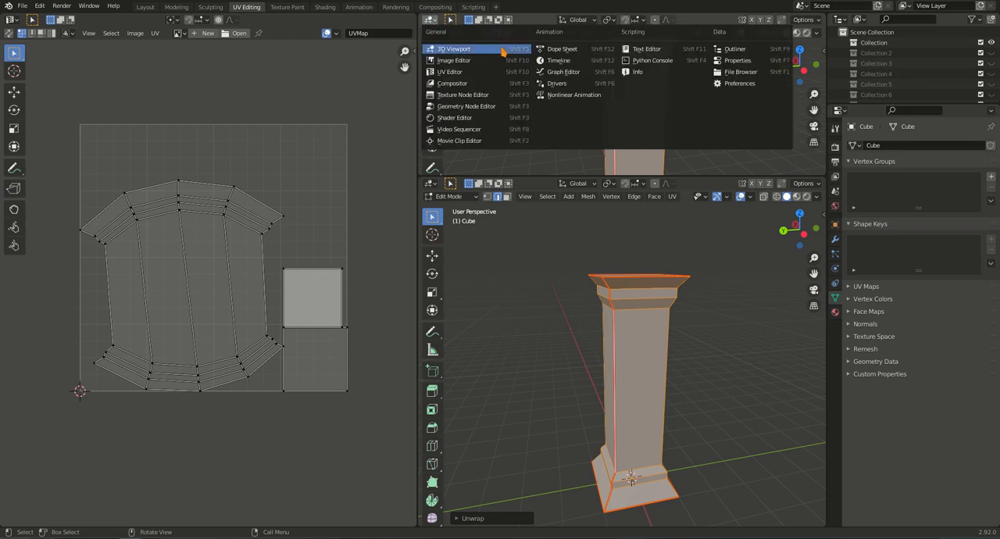
left_click(495, 110)
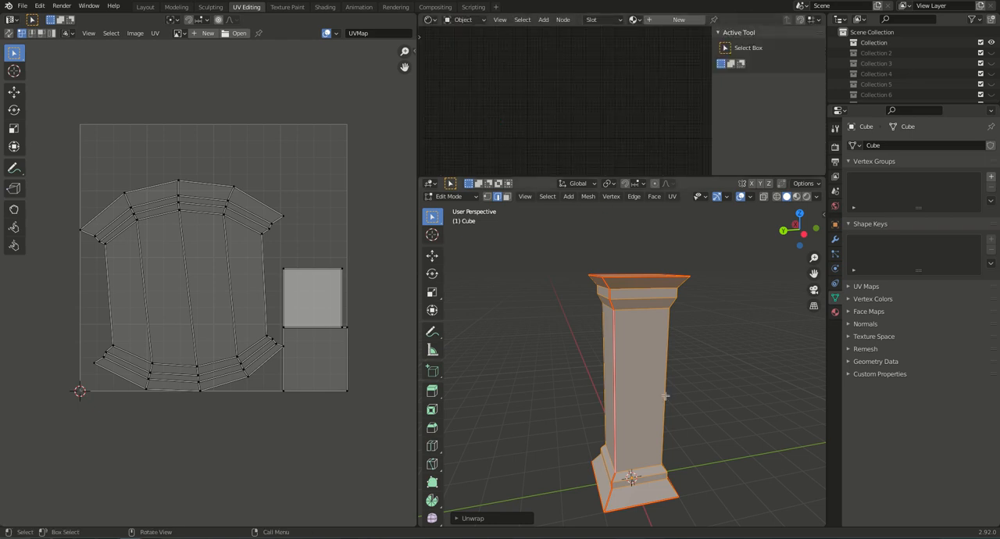
middle_click_drag(637, 391, 649, 377)
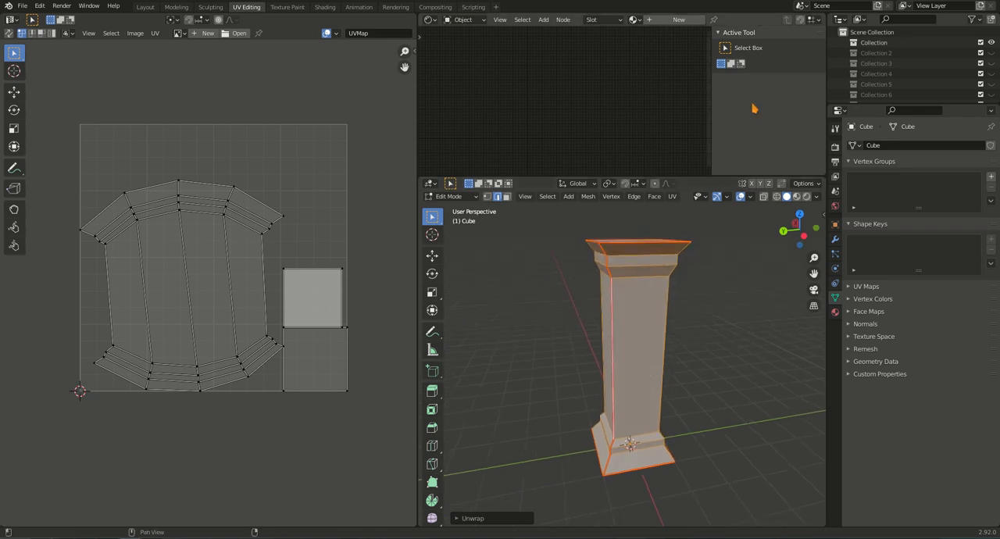
key("n")
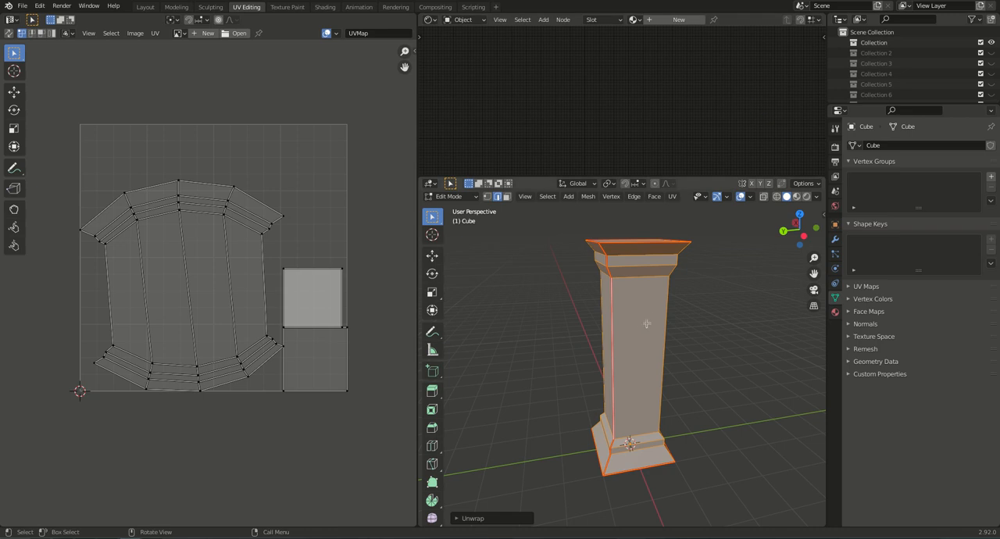
Create a new material for the column and switch the viewport to Material Preview shading.
left_click(835, 312)
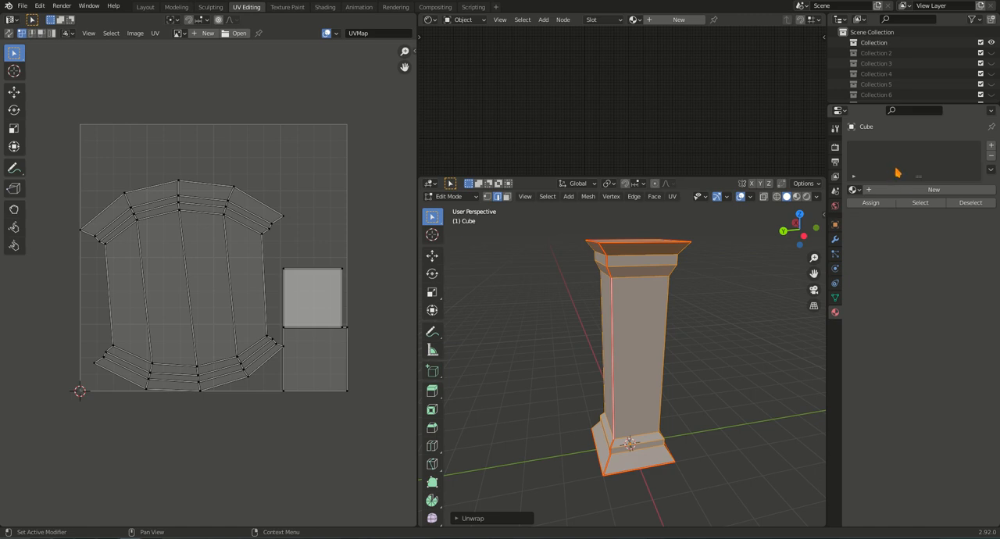
left_click(855, 190)
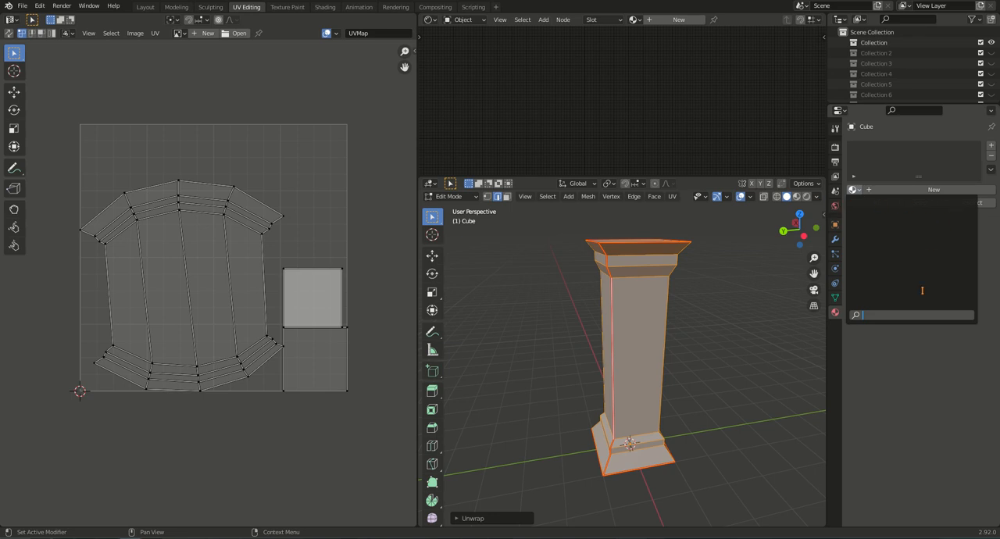
left_click(858, 189)
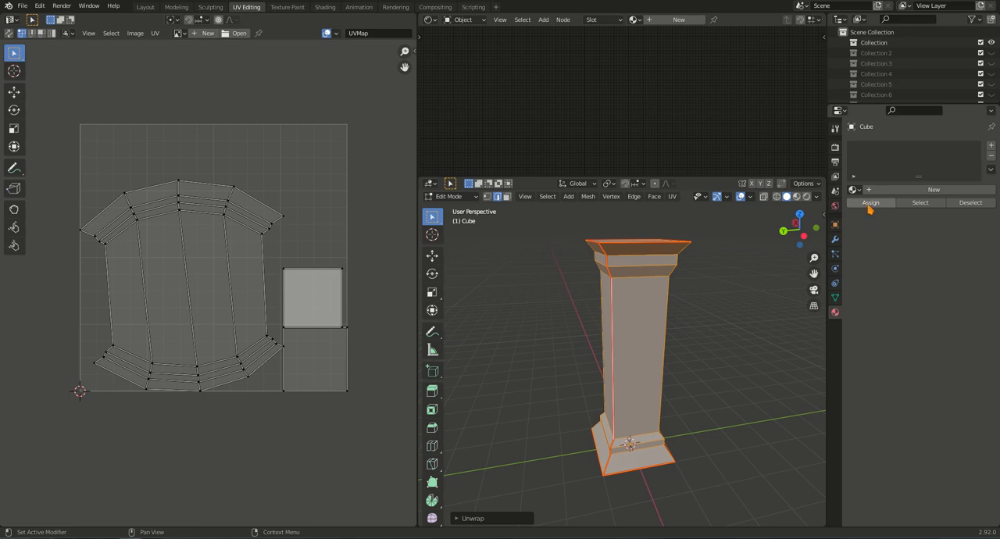
left_click(932, 191)
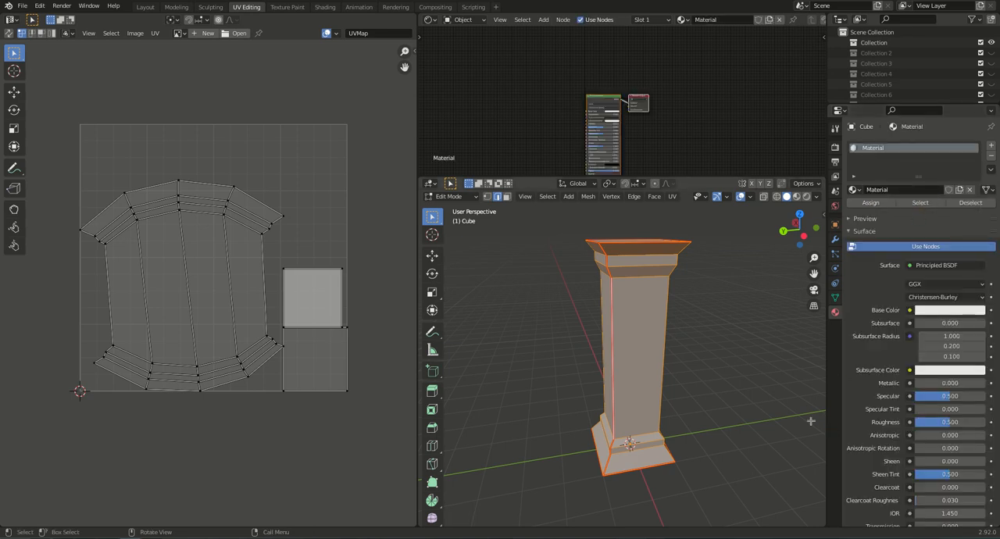
left_click(796, 199)
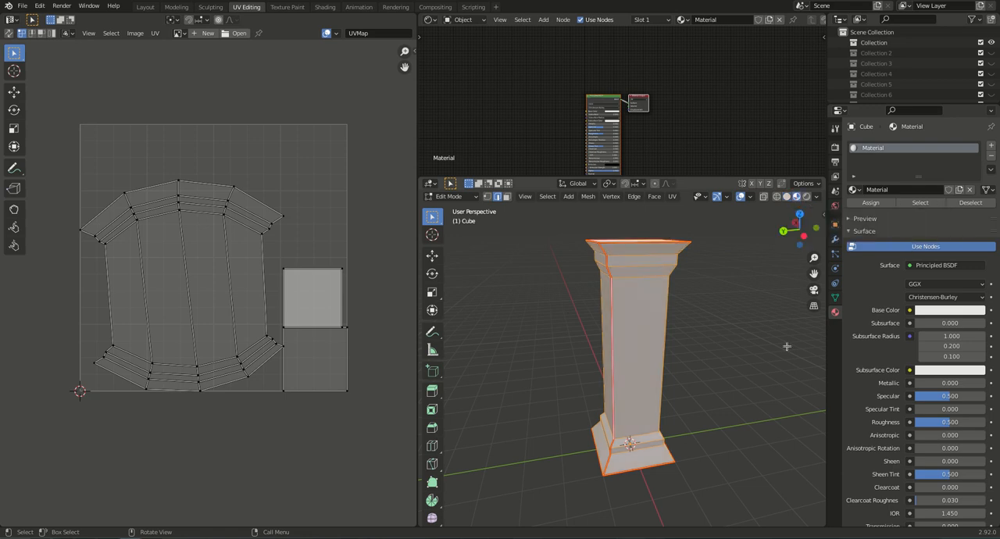
Add an Image Texture node beside the Principled BSDF and connect its Color output to Base Color.
middle_click_drag(635, 133, 676, 122)
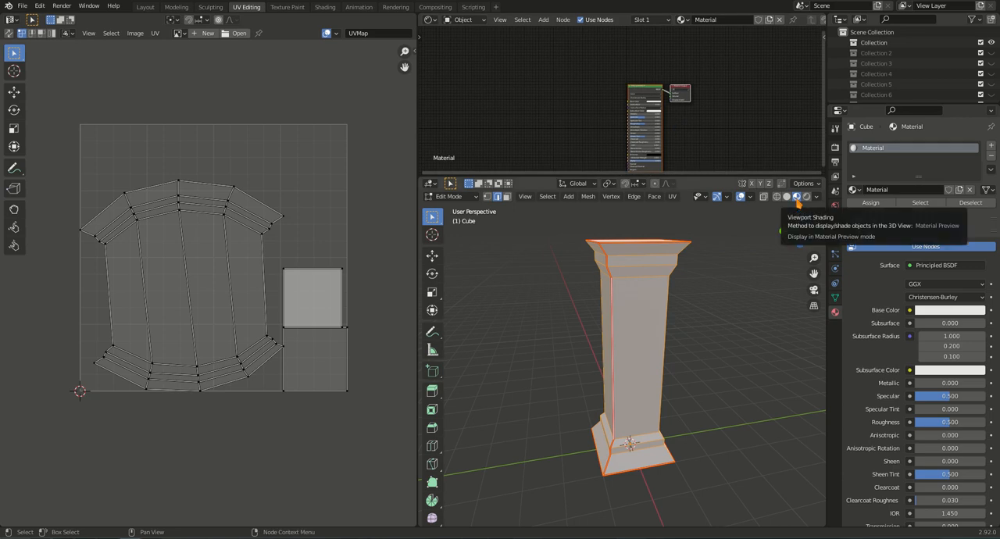
scroll(622, 108, "up", 5)
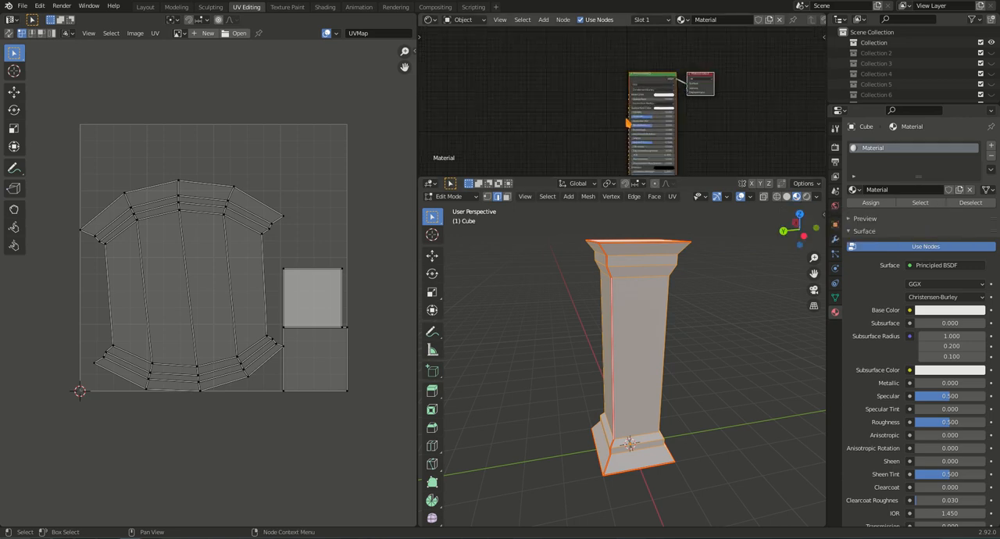
scroll(703, 70, "up", 3)
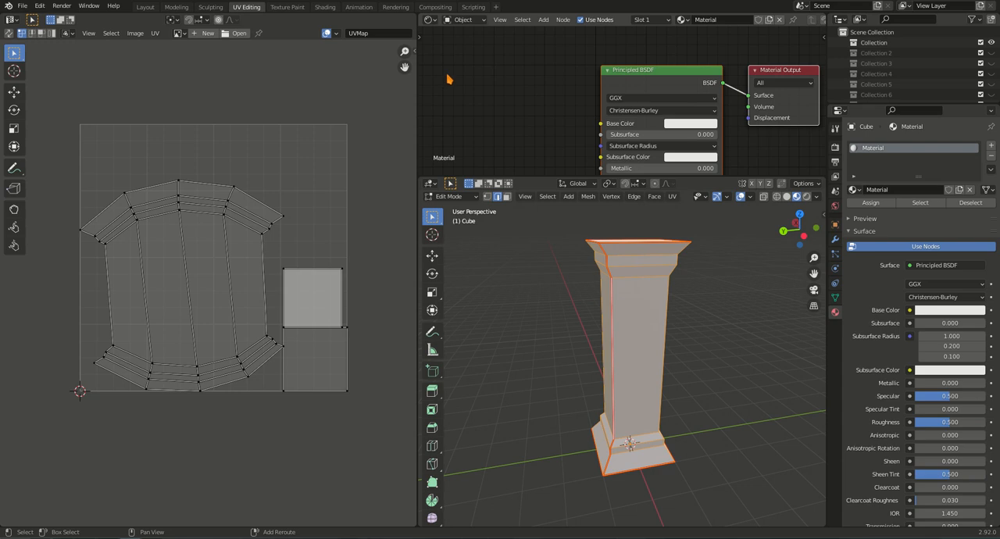
key("shift+a")
mouse_move(440, 124)
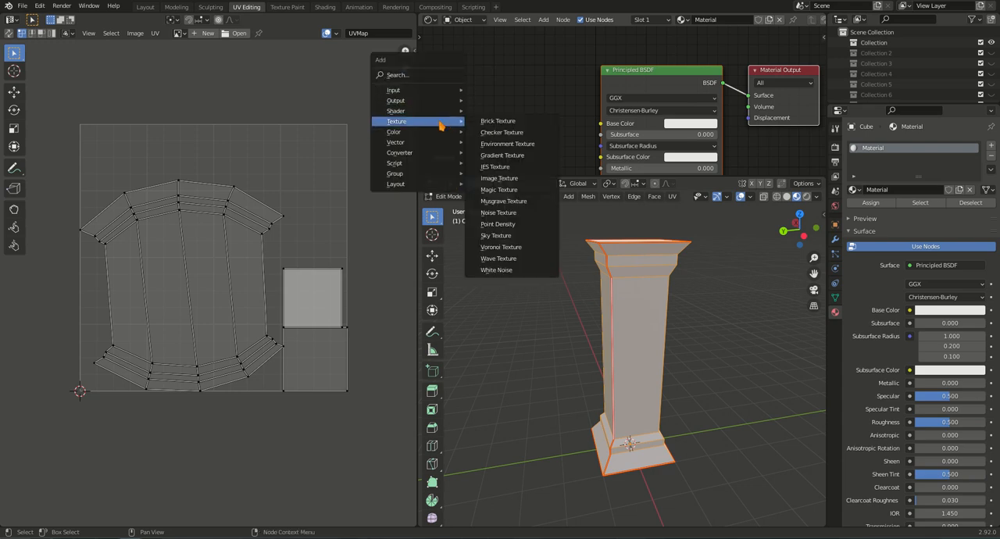
left_click(524, 178)
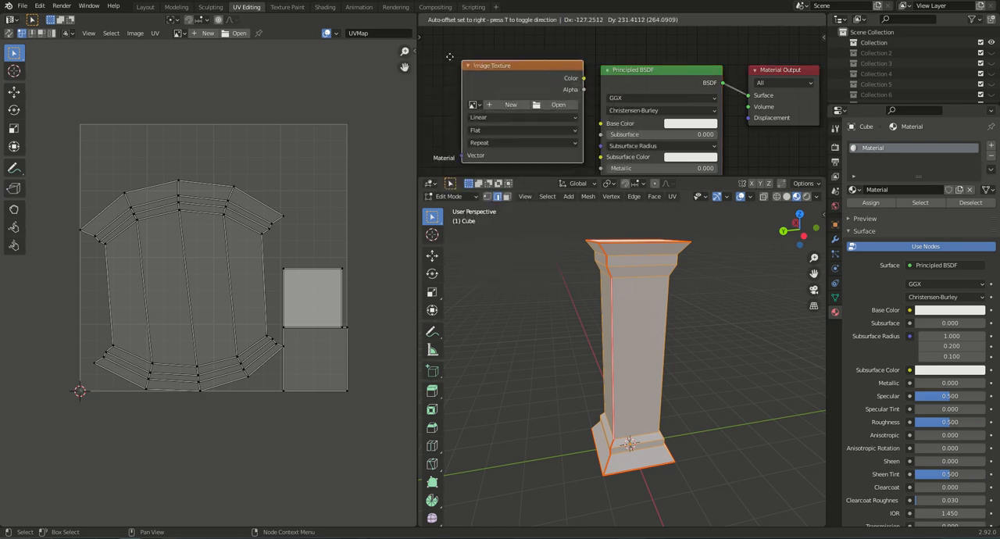
left_click(417, 57)
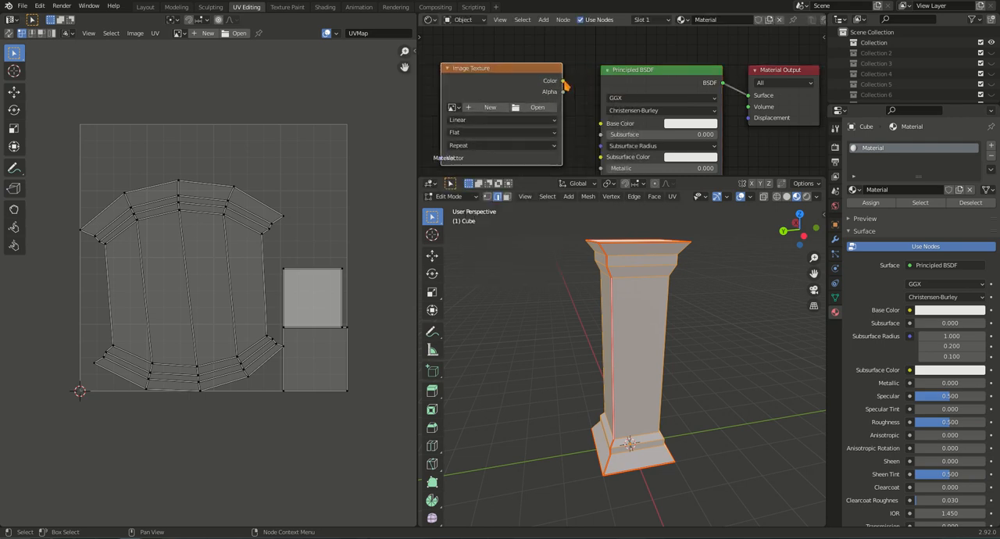
left_click_drag(575, 92, 601, 125)
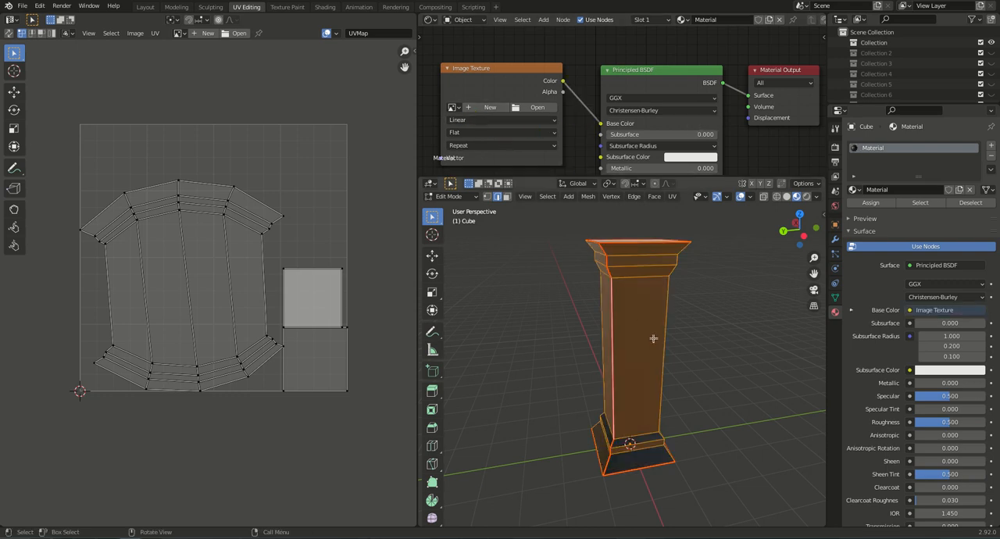
Switch the column to Object Mode and assign the Color Grid image to the Image Texture node.
key("Tab")
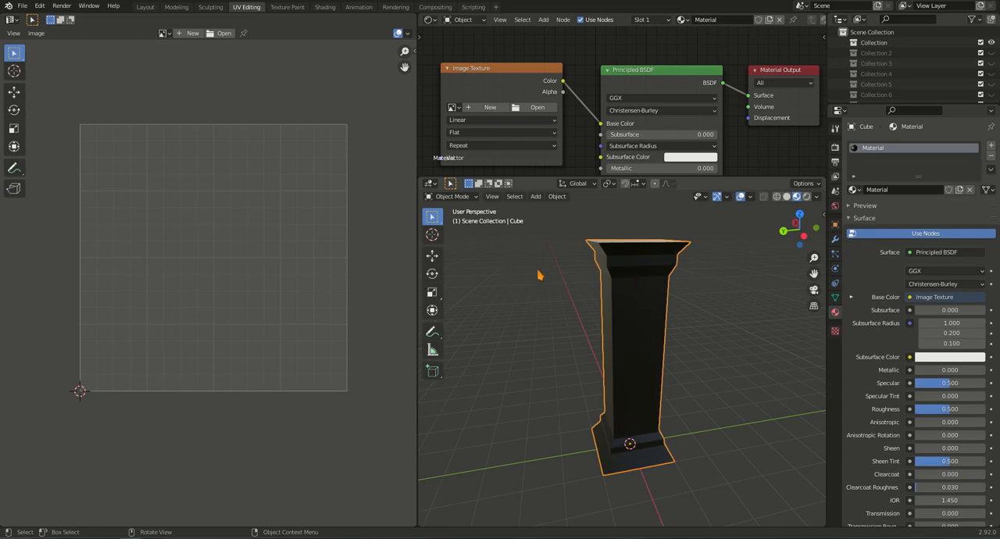
left_click(456, 107)
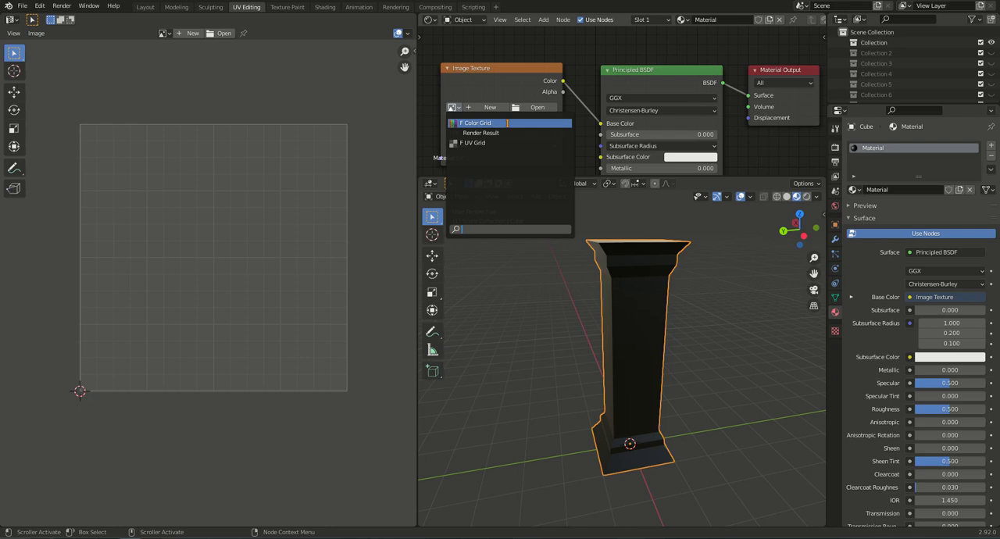
left_click(508, 124)
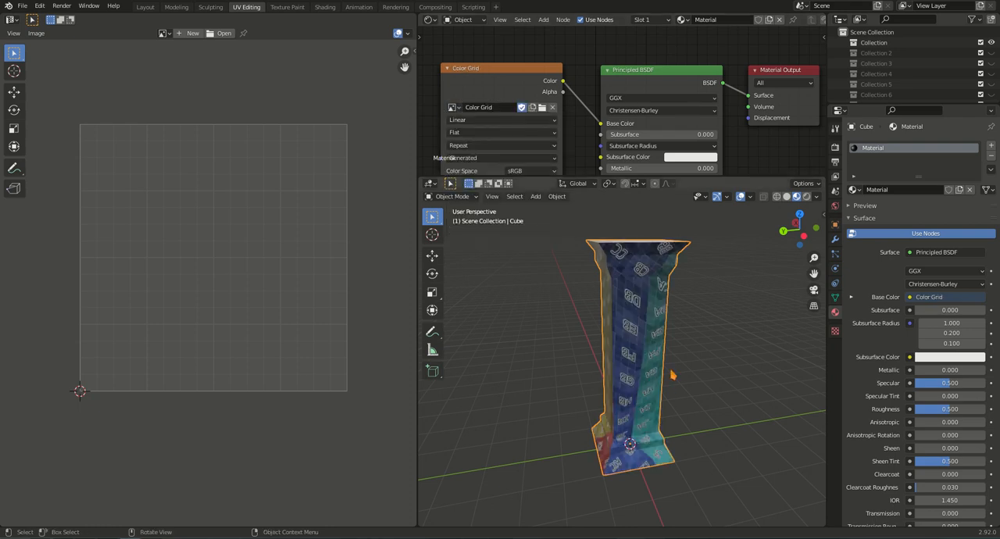
Join the Shader Editor area back into the 3D viewport and return the column to Edit Mode.
right_click(755, 180)
left_click(736, 130)
middle_click_drag(628, 287, 734, 295)
key("Tab")
scroll(282, 322, "down", 5)
scroll(283, 322, "down", 5)
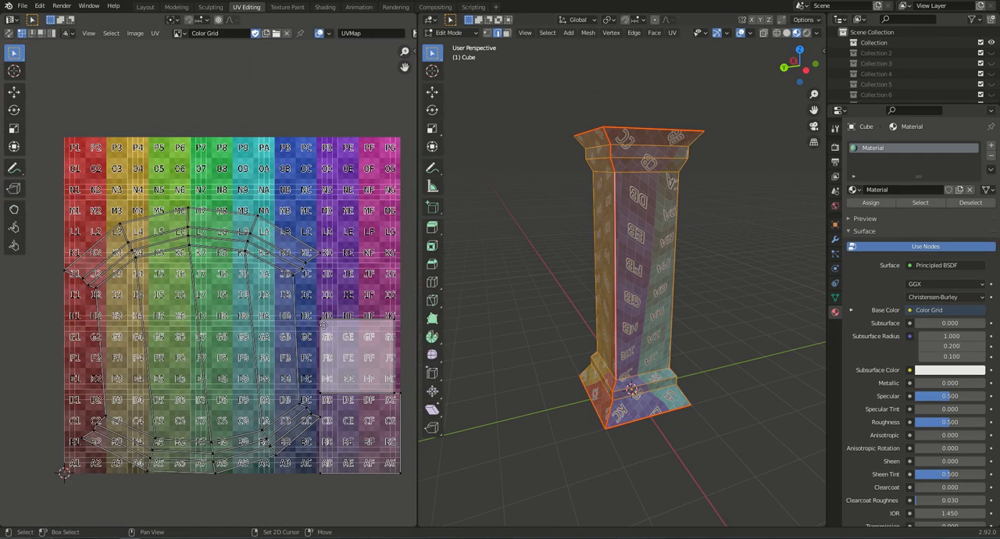
Examine the grid texture's distortion around the column, selecting individual shaft faces and then the whole mesh to compare their UVs.
middle_click_drag(640, 314, 640, 357)
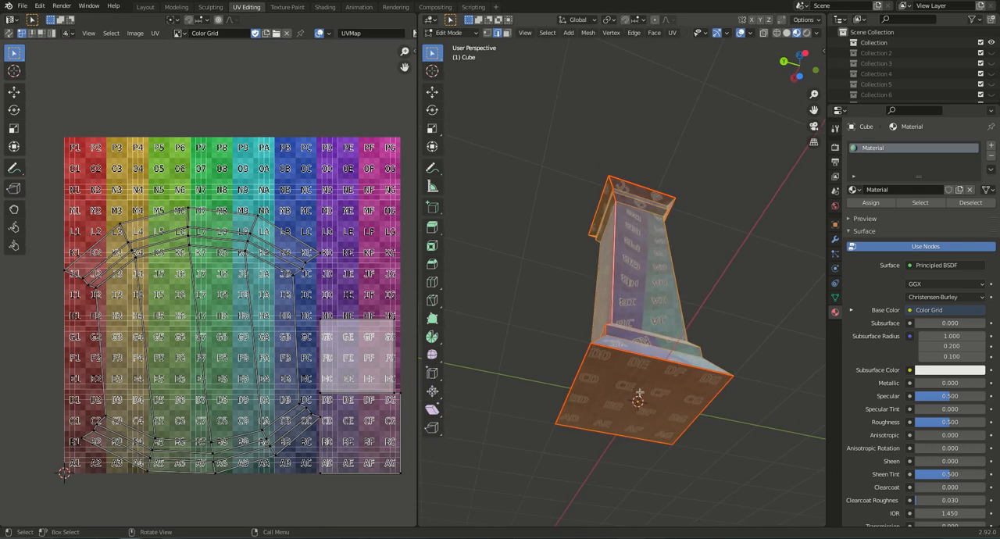
middle_click_drag(655, 230, 604, 402)
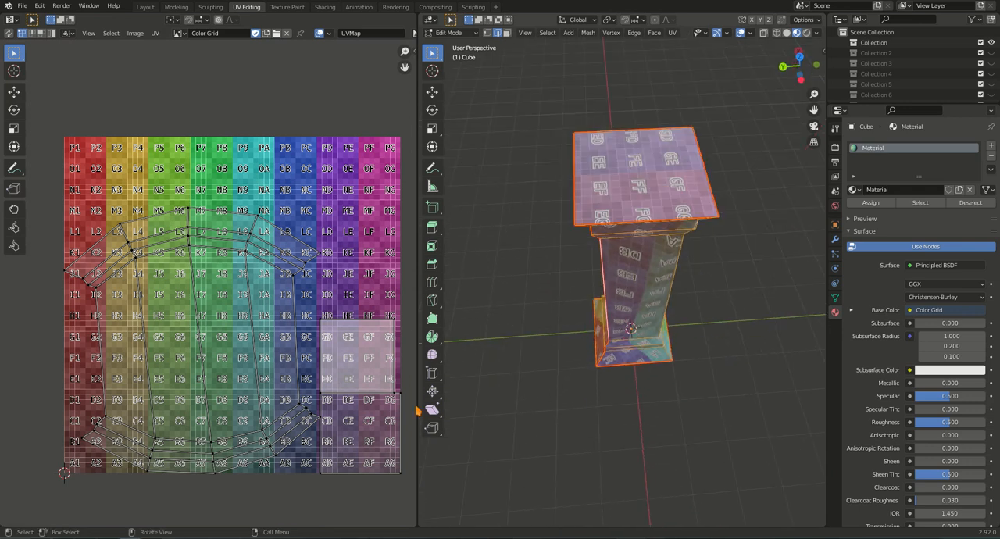
middle_click_drag(623, 313, 619, 288)
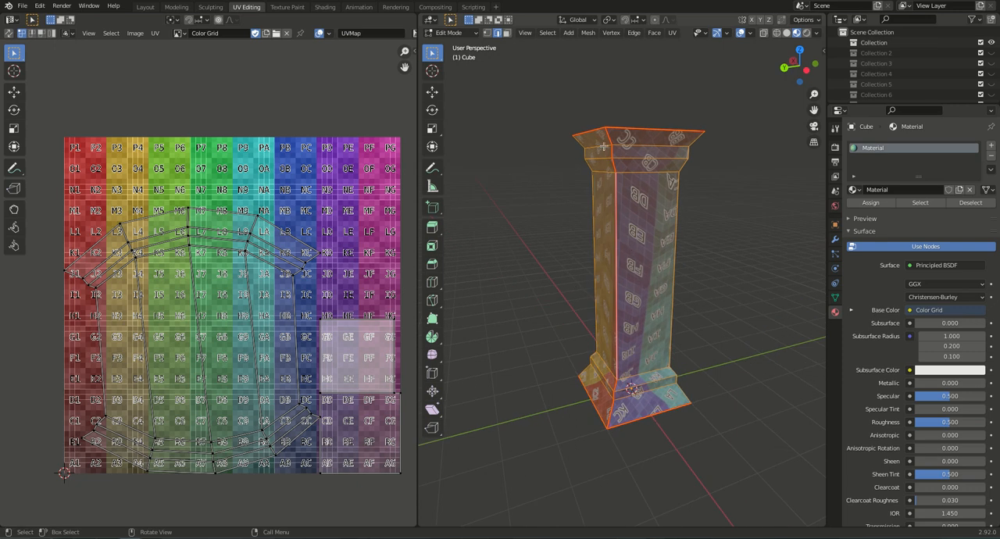
left_click(507, 33)
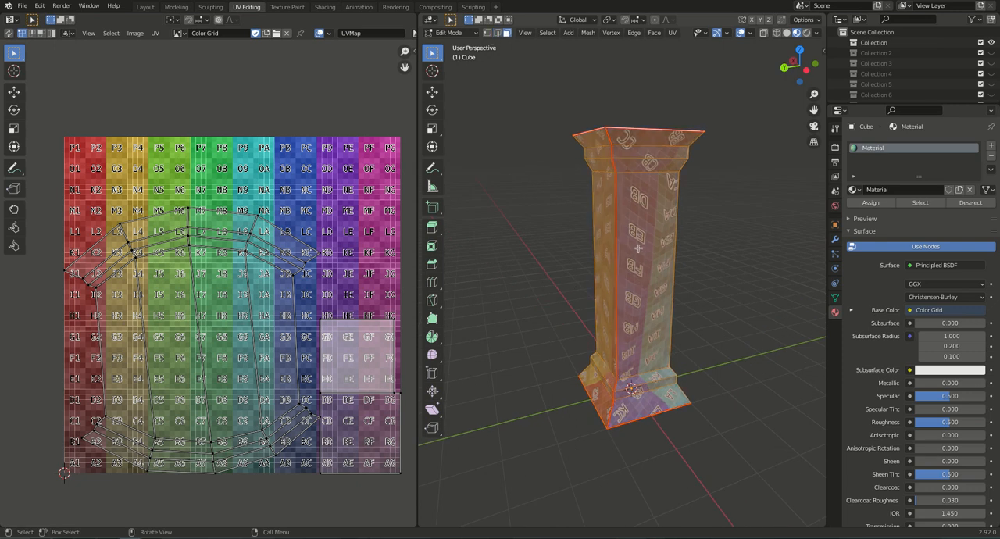
left_click(638, 249)
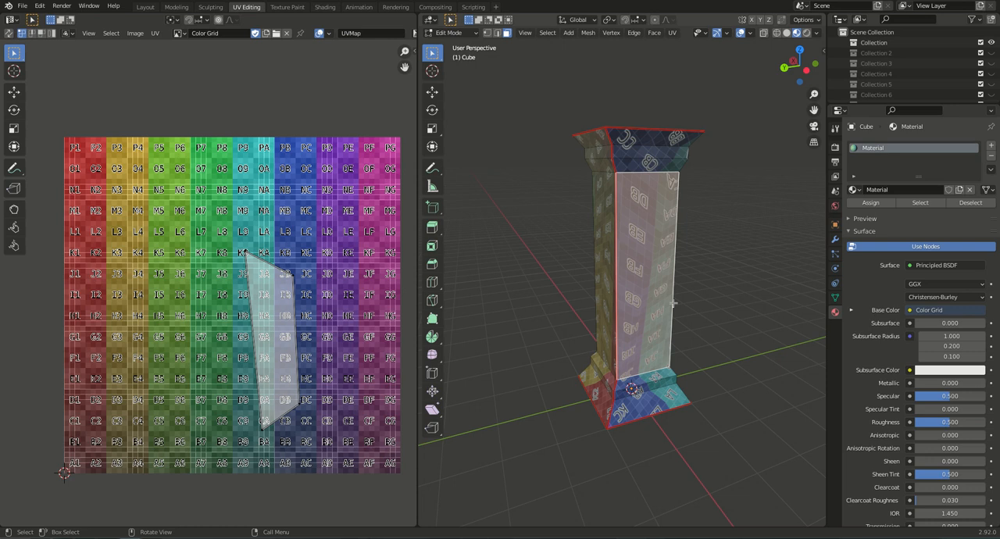
middle_click_drag(663, 302, 585, 311)
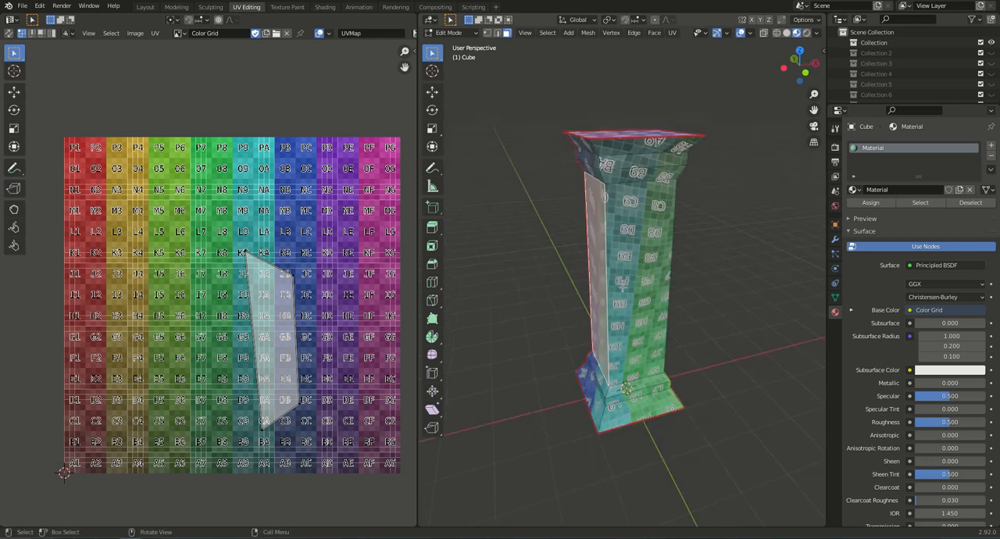
left_click(643, 277)
middle_click_drag(656, 314, 518, 290)
left_click(620, 300)
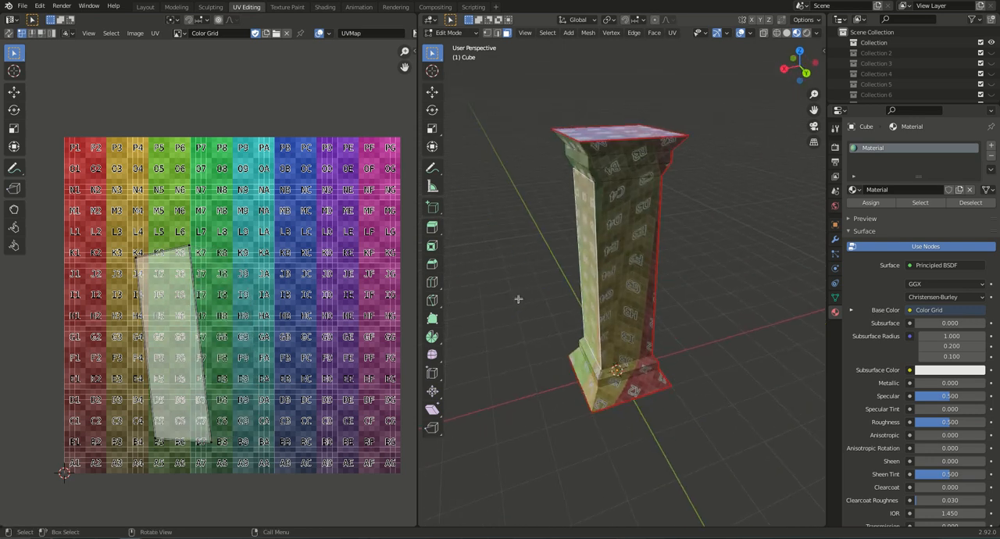
left_click(629, 283)
middle_click_drag(657, 287, 527, 281)
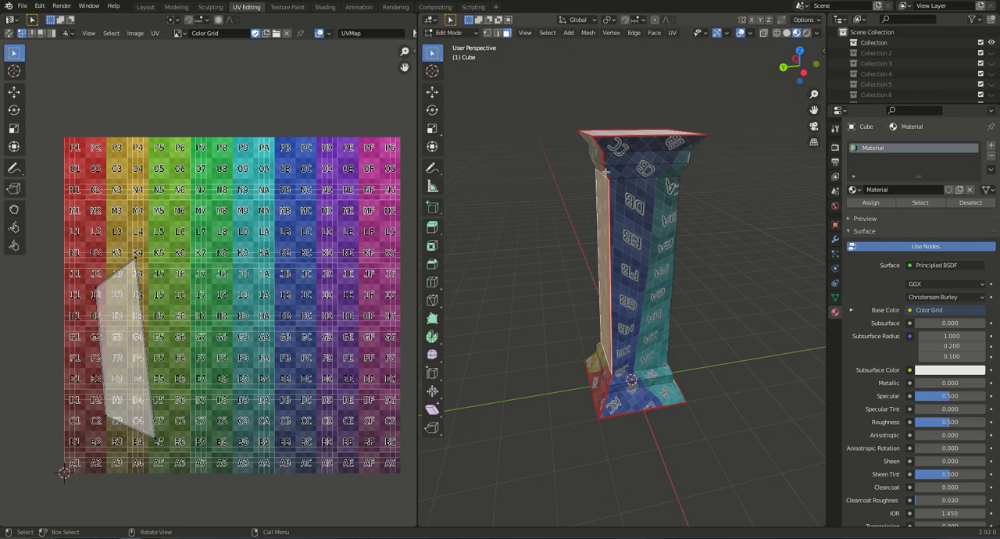
middle_click_drag(630, 217, 704, 200)
middle_click_drag(669, 288, 715, 297)
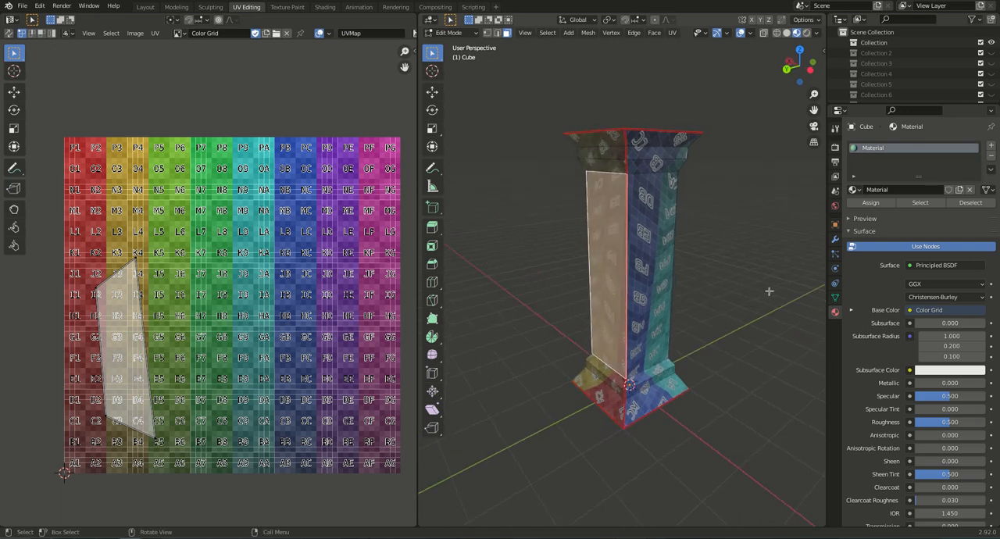
key("a")
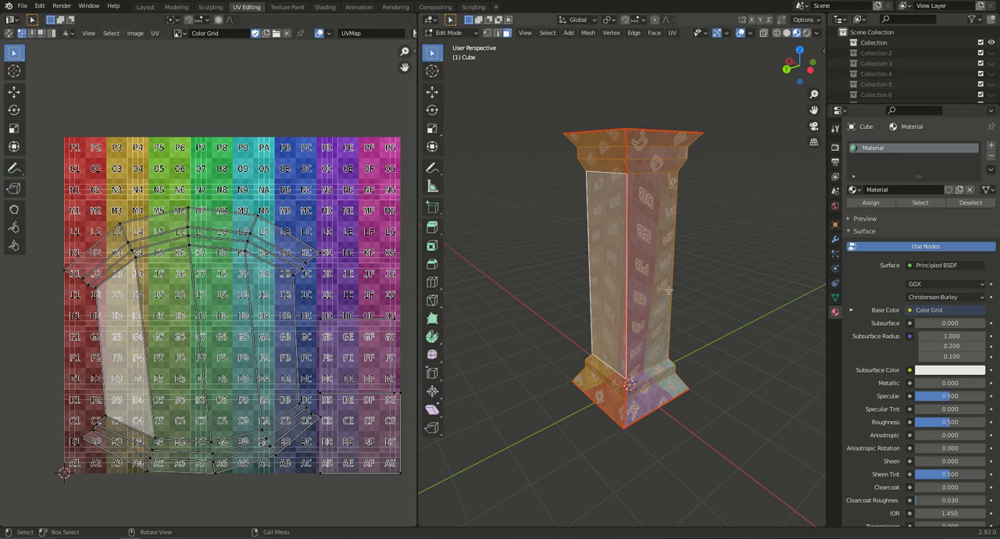
middle_click_drag(661, 297, 579, 305)
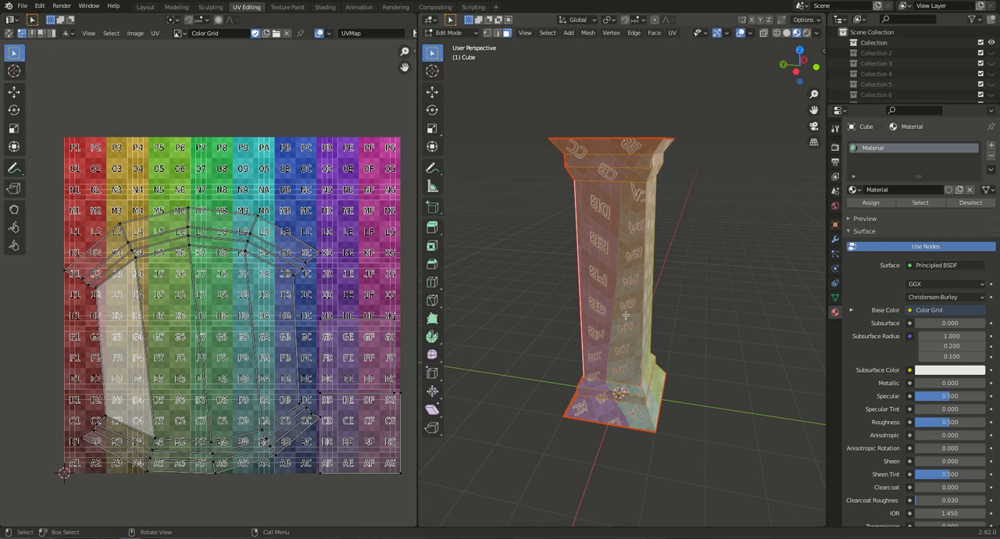
In edge selection mode, select the unseamed vertical corner edge loop beside the existing seam and mark it as a seam.
key("alt+a")
left_click(498, 33)
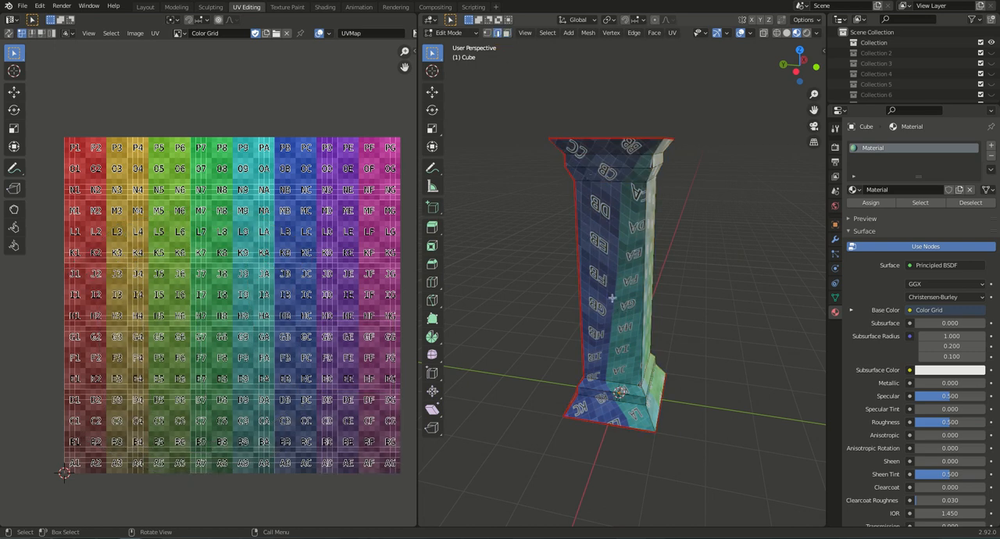
middle_click_drag(630, 324, 597, 340)
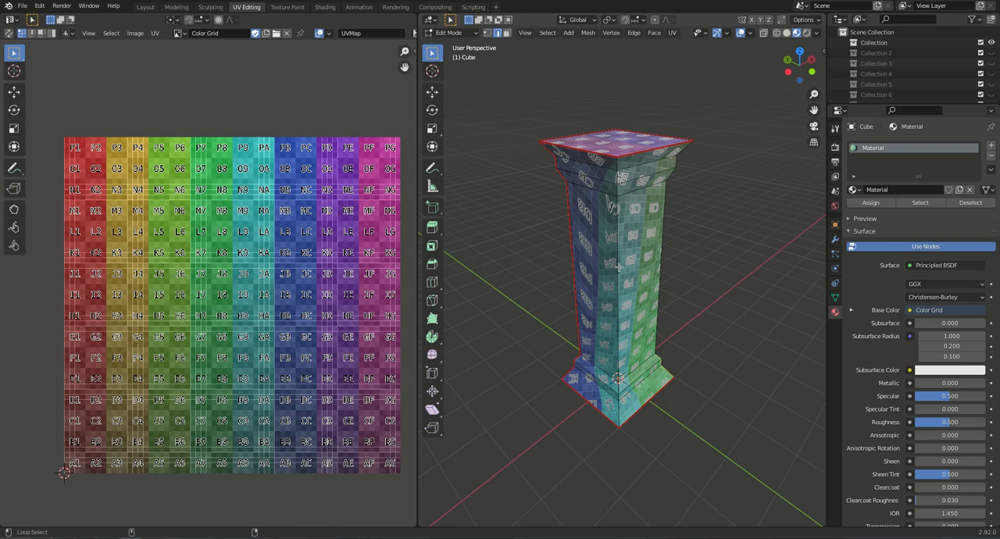
left_click(619, 267, "alt")
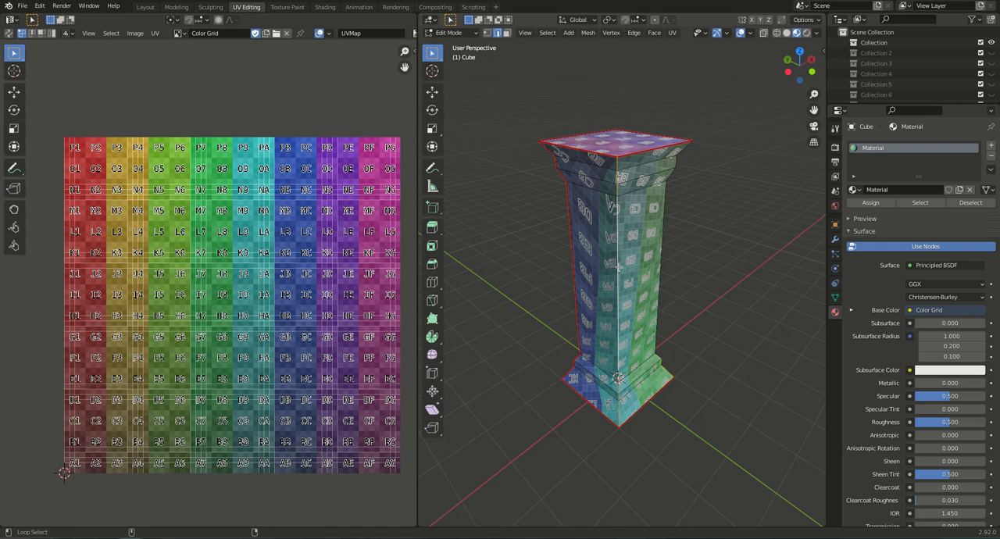
key("ctrl+e")
left_click(692, 196)
left_click(681, 379)
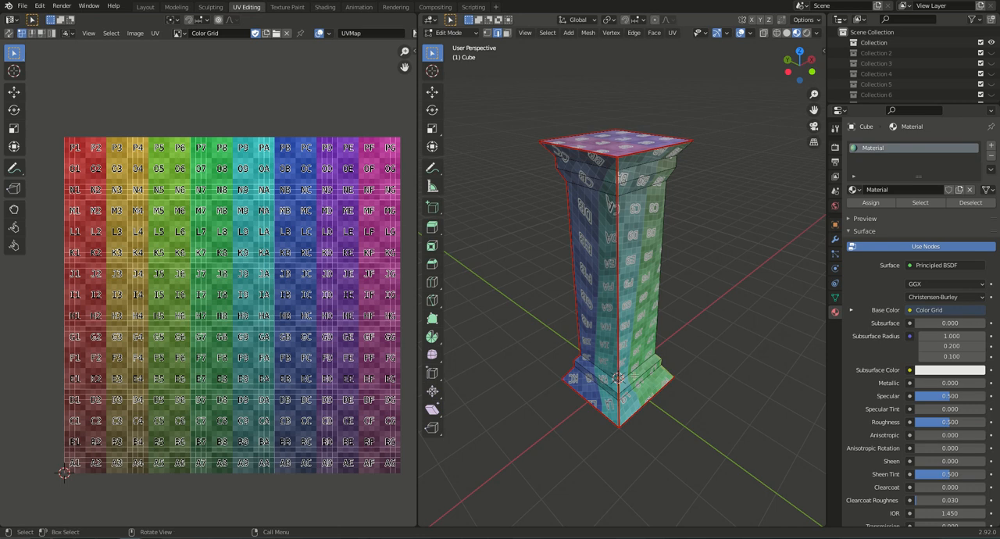
Unwrap the whole column with the added corner seam and inspect the grid texture on its sides.
key("a")
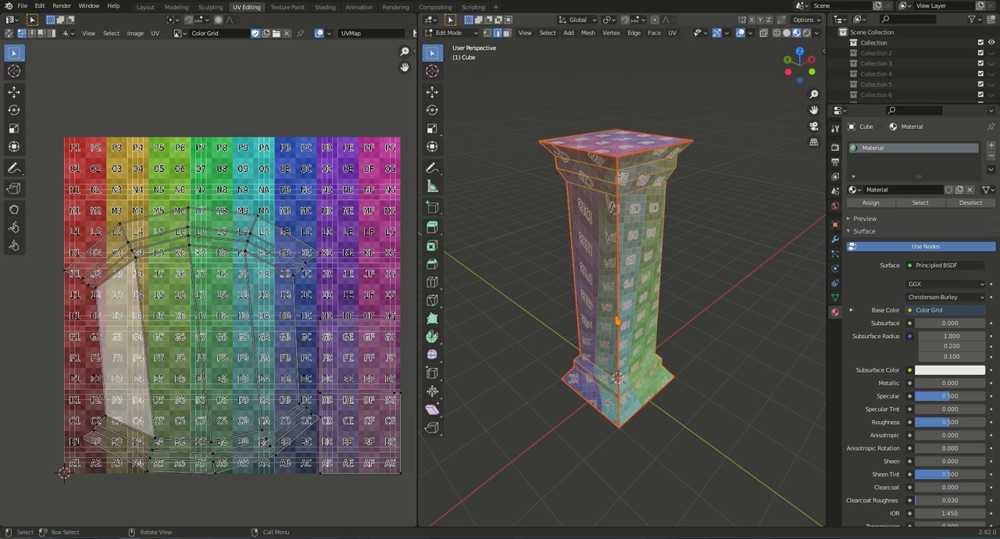
key("u")
left_click(614, 204)
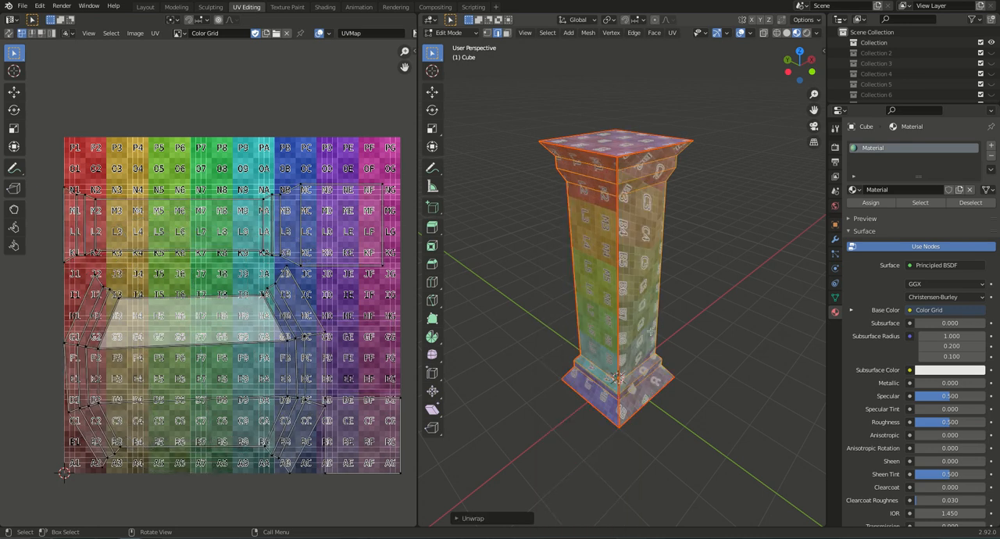
middle_click_drag(636, 355, 672, 336)
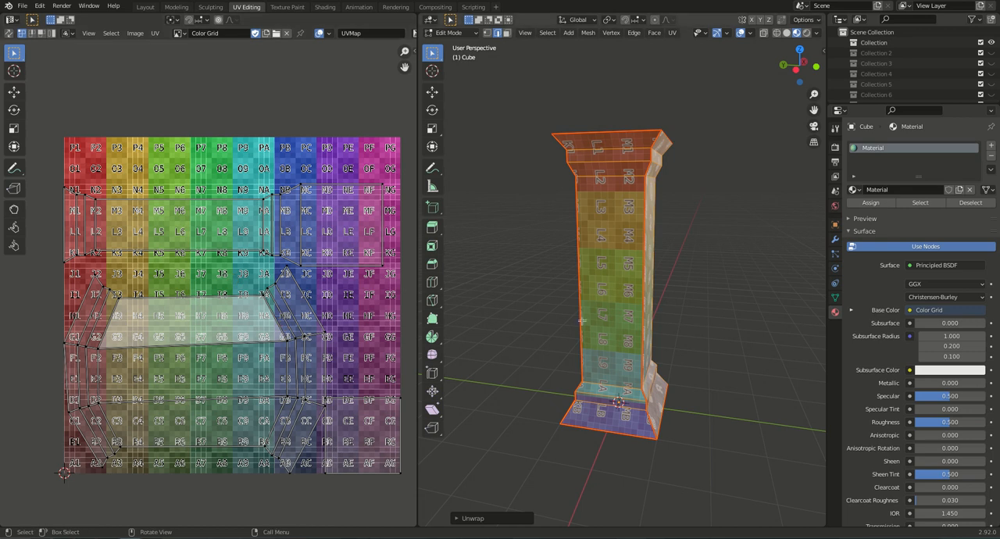
middle_click_drag(655, 355, 524, 347)
middle_click_drag(629, 334, 712, 323)
Select the two remaining vertical corner edge loops of the column and mark them as seams.
key("alt+a")
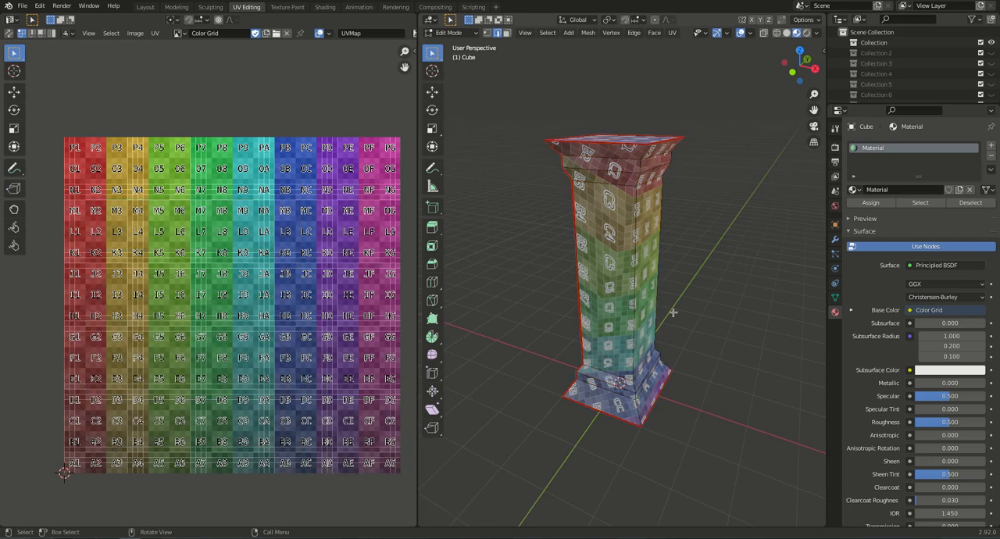
left_click(619, 382, "alt")
middle_click_drag(648, 318, 512, 315)
left_click(631, 302, "alt")
key("ctrl+e")
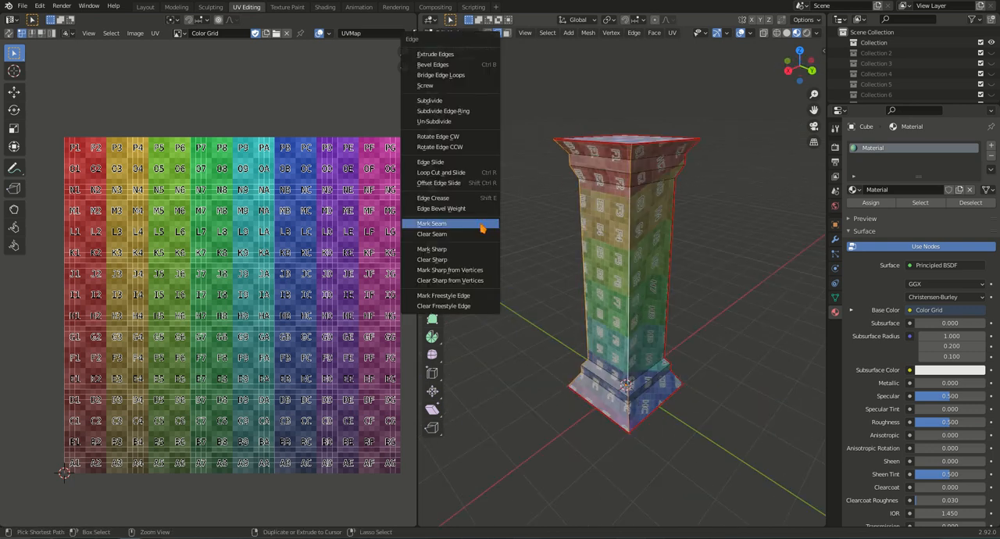
left_click(483, 227)
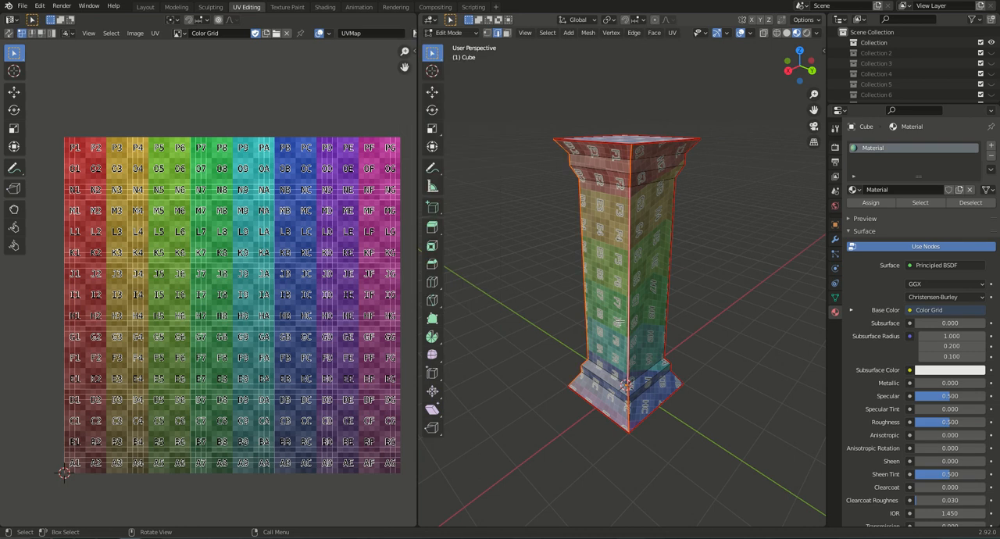
Unwrap the whole column again with all four corners seamed and inspect the grid texture from several sides.
key("a")
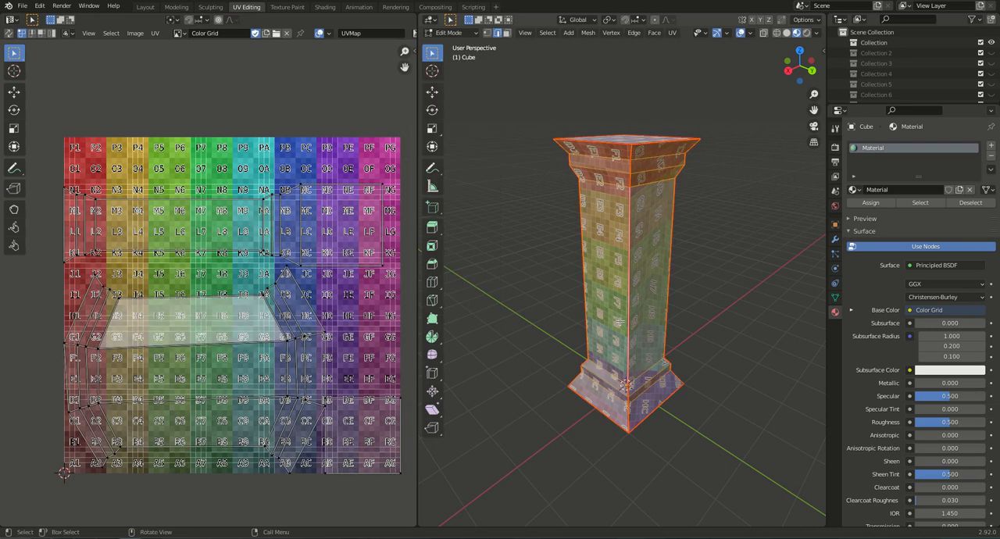
key("u")
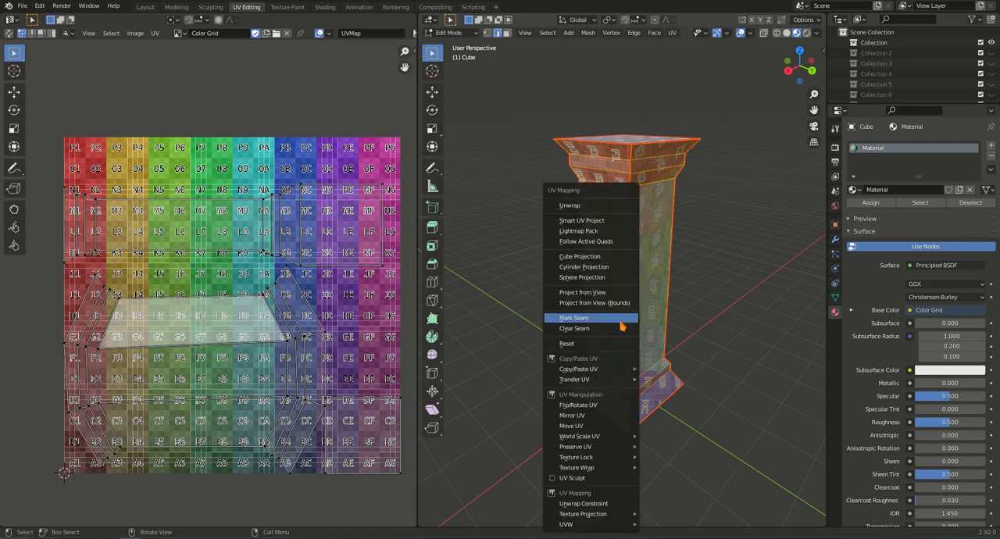
left_click(604, 205)
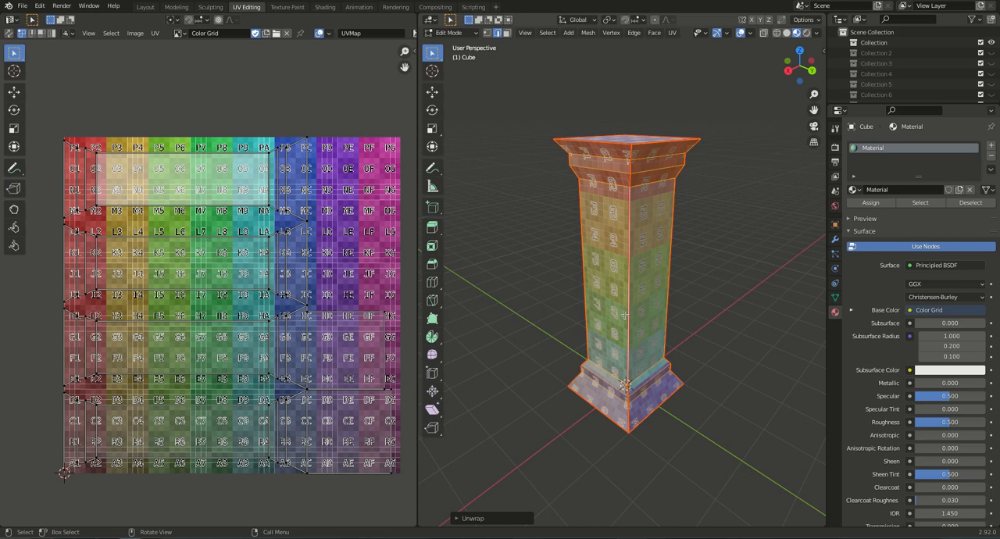
middle_click_drag(612, 297, 660, 299)
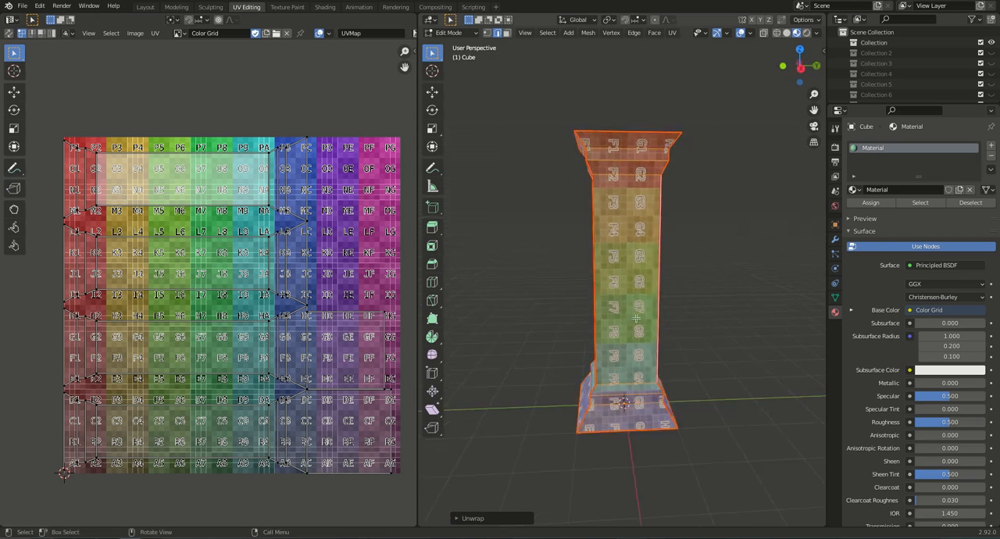
middle_click_drag(602, 346, 639, 340)
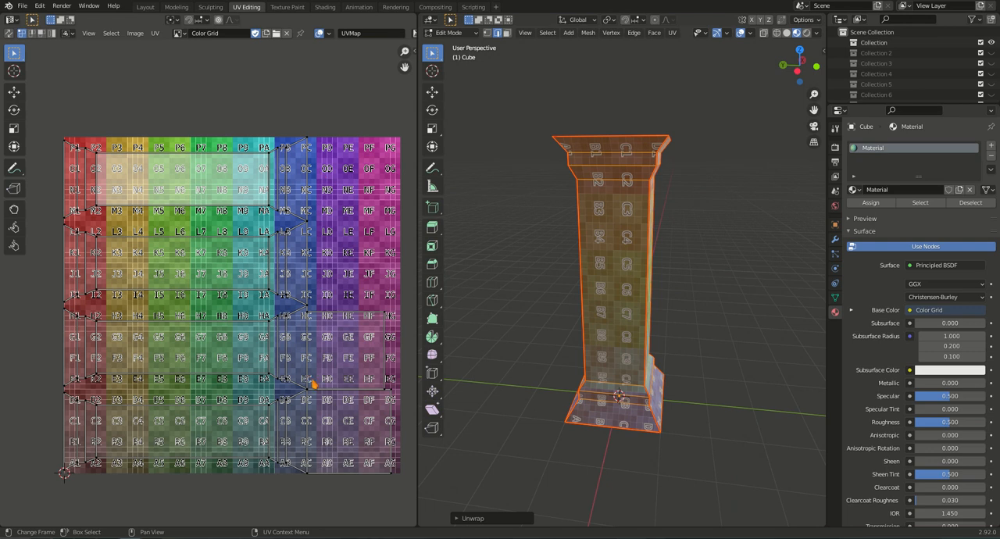
mouse_move(625, 295)
middle_mouse_down()
mouse_move(651, 295)
mouse_move(583, 287)
mouse_move(626, 276)
mouse_move(566, 283)
middle_mouse_up()
middle_click_drag(637, 282, 563, 284)
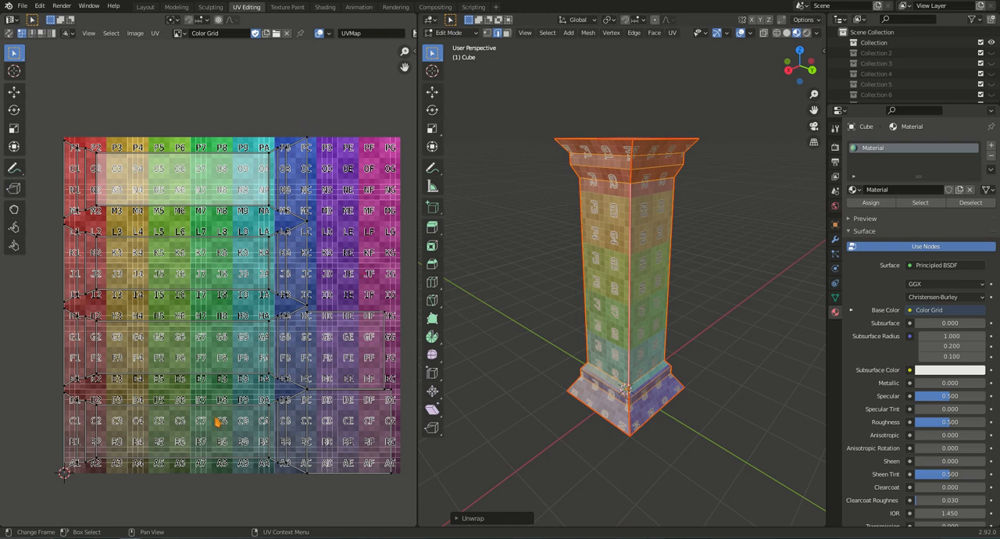
Create a blank 1024 x 1024 px black image named BLACK as the background of the UV layout.
left_click(268, 36)
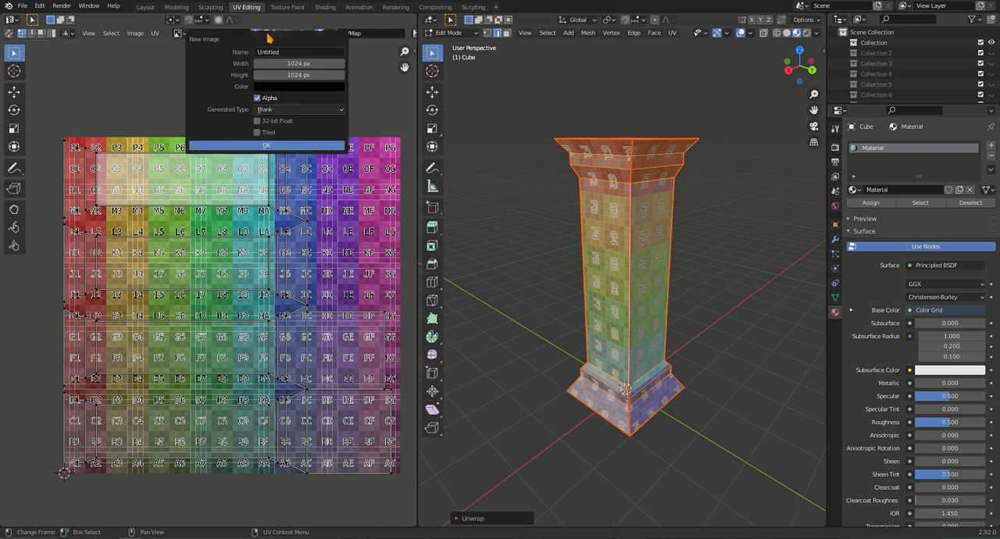
left_click(305, 52)
type("B")
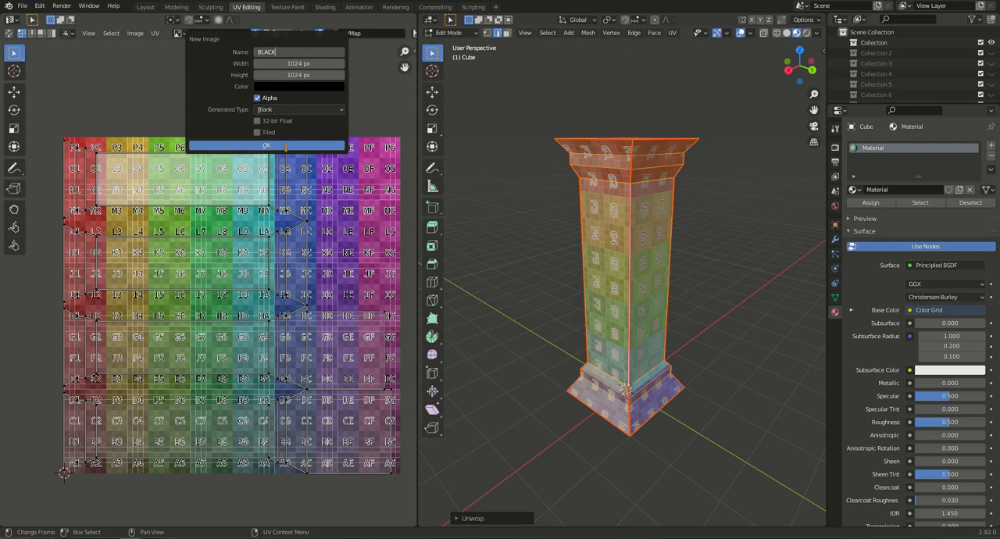
type("LACK")
left_click(298, 146)
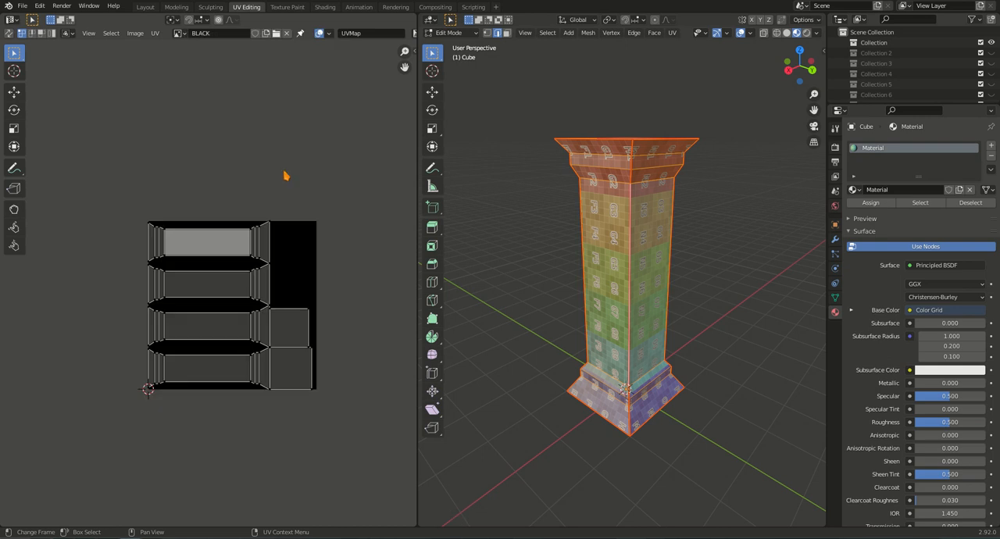
scroll(308, 319, "up", 3)
scroll(306, 302, "down", 1)
middle_click_drag(288, 271, 327, 252)
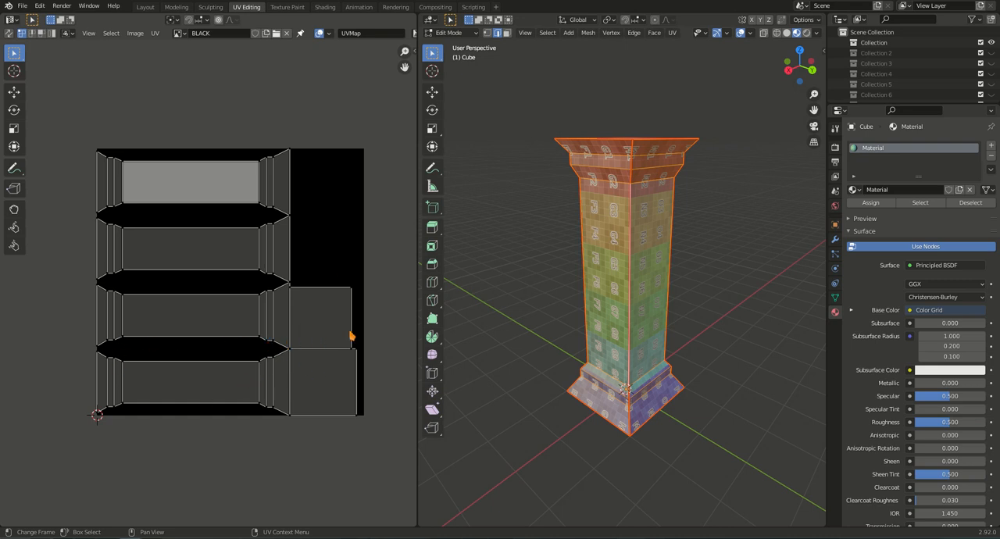
Set the UV sticky selection mode to Disabled and switch UV selection to island mode.
left_click(70, 34)
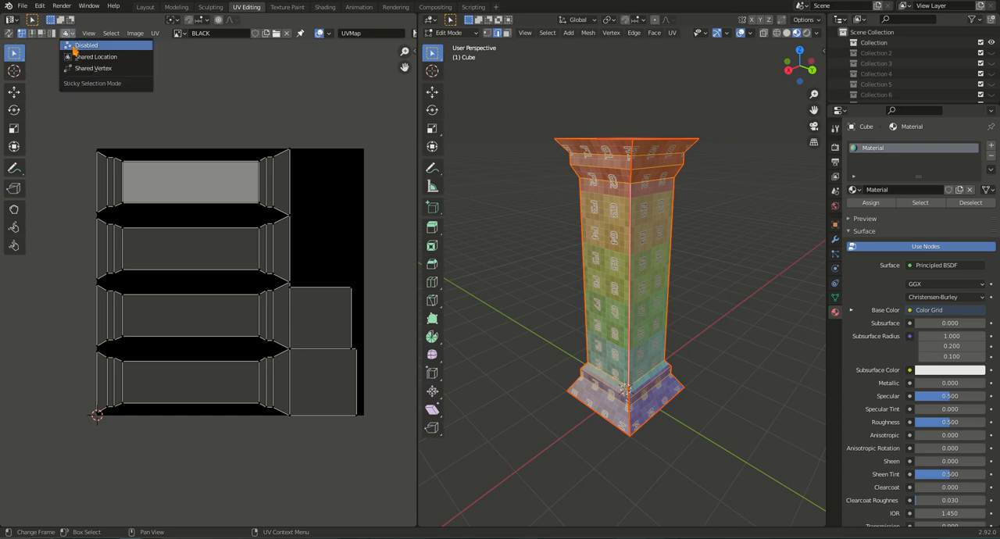
left_click(84, 47)
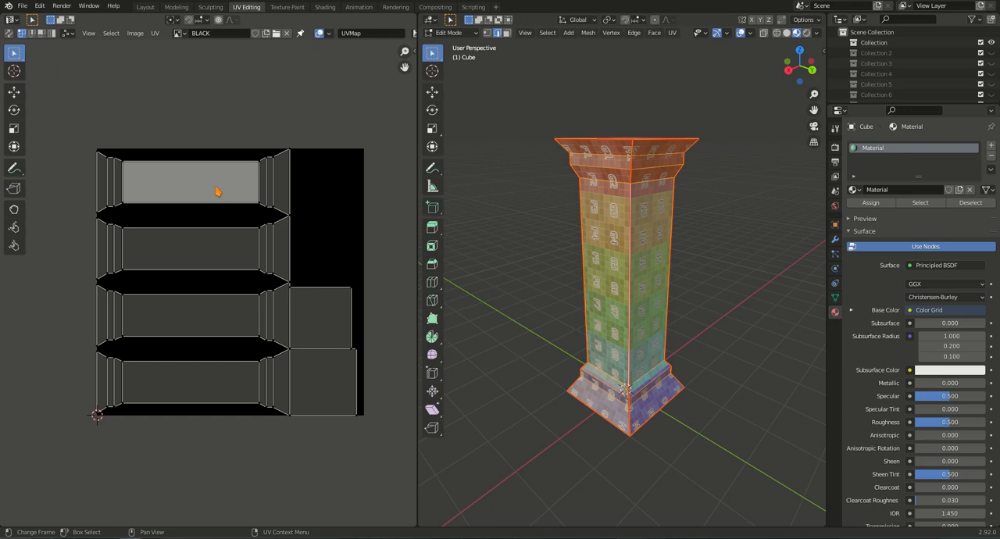
left_click(51, 33)
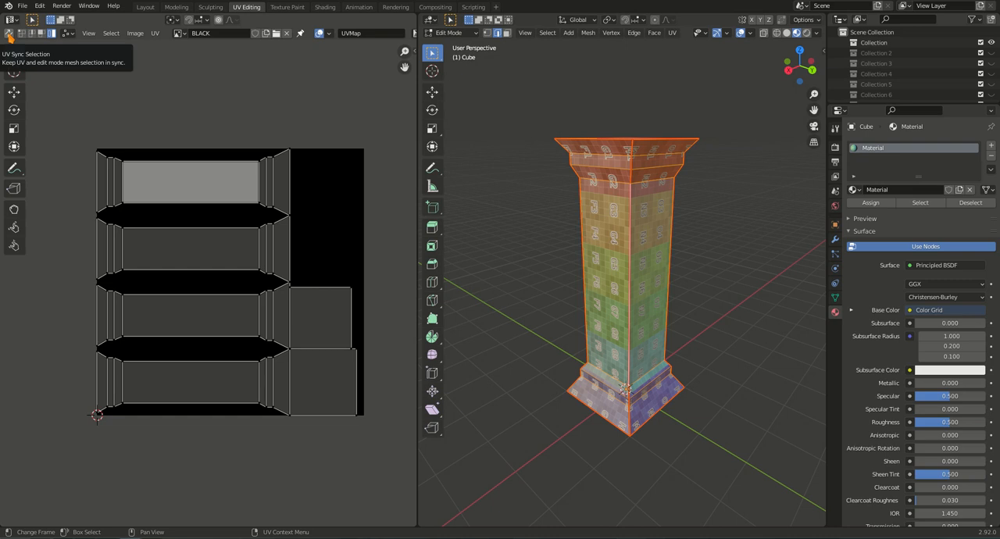
left_click(69, 34)
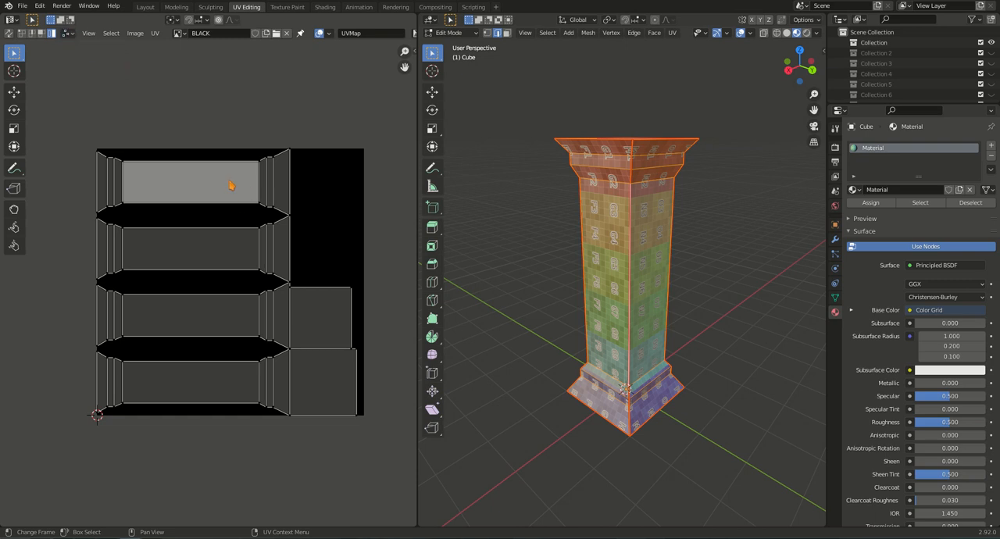
Rotate all UV islands 90 degrees so the column strips stand upright, and move them to fit the image bounds.
key("a")
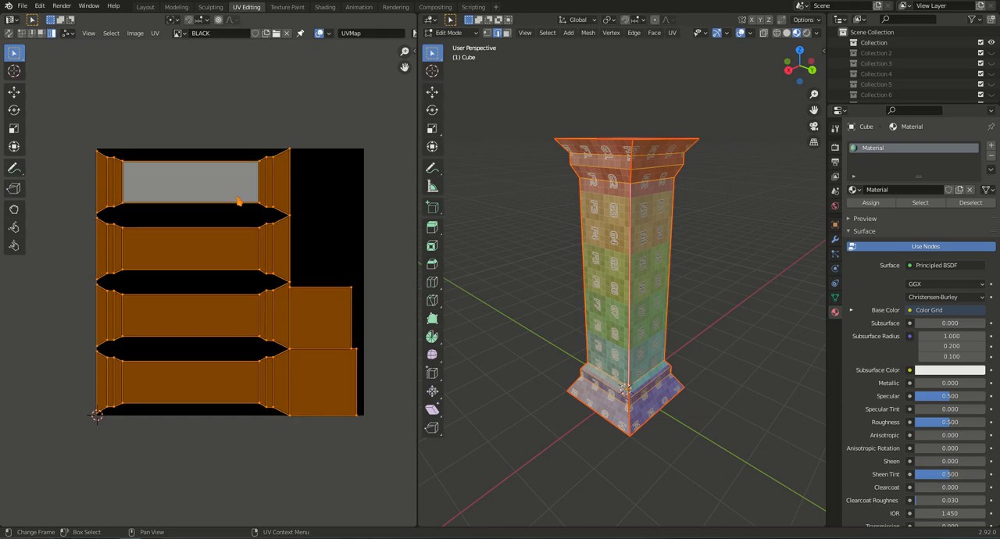
key("r")
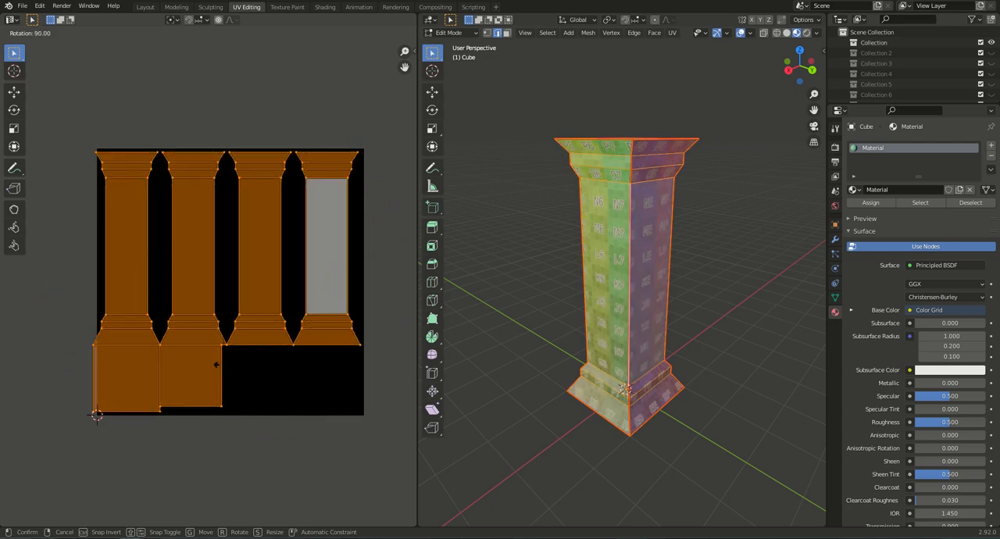
left_click(222, 366)
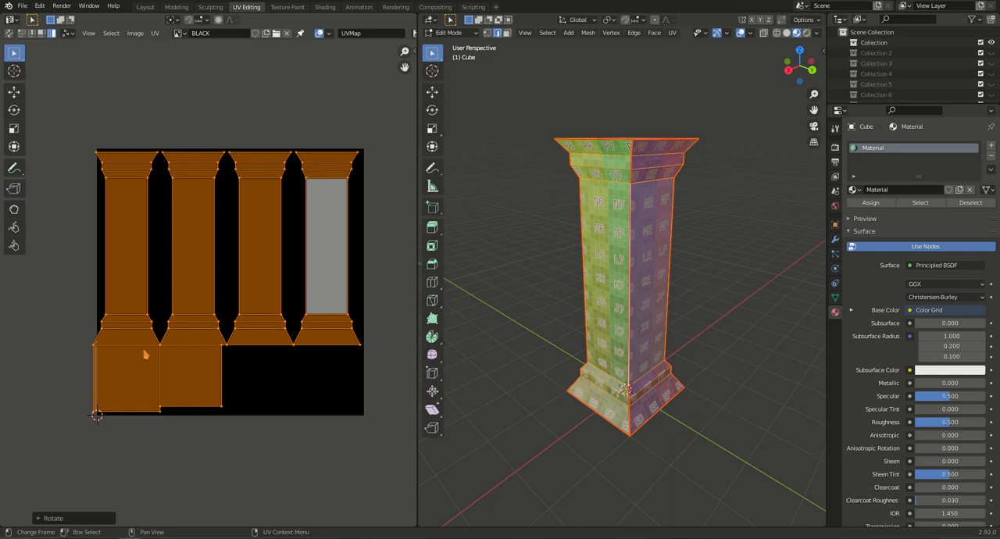
key("g")
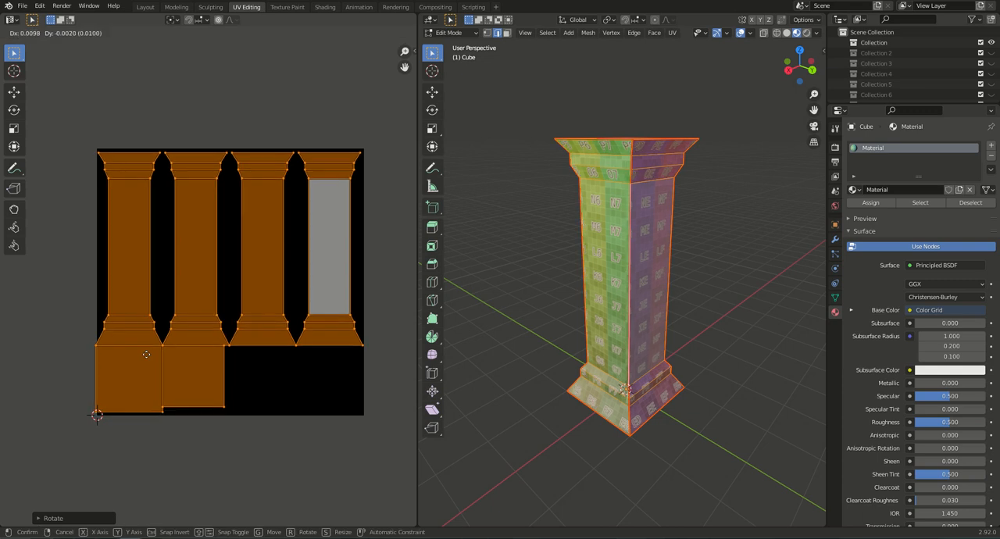
left_click(148, 353)
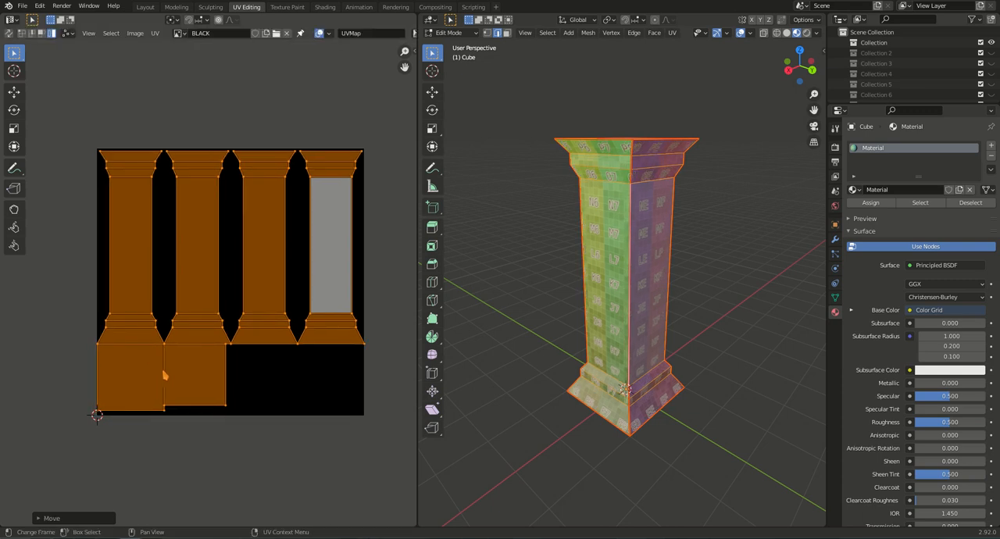
Move the two square cap islands sideways and slightly down, centring them below the column strips with a gap.
left_click(205, 377)
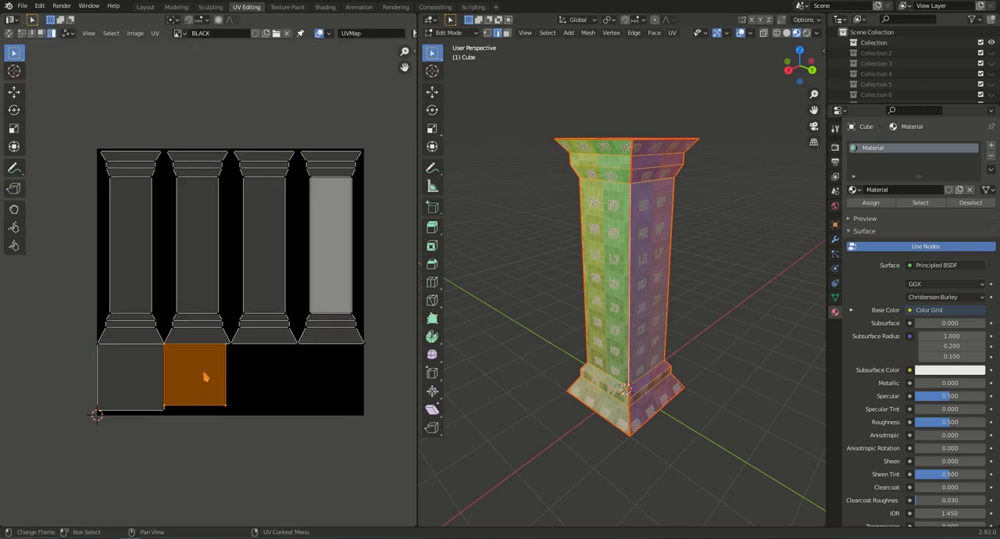
key("g")
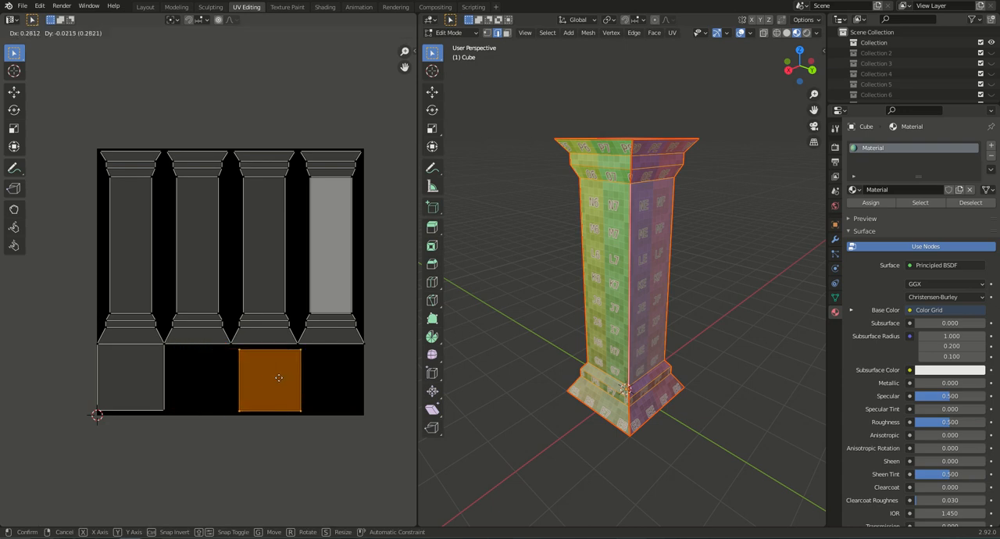
left_click(278, 377)
left_click(154, 386)
key("g")
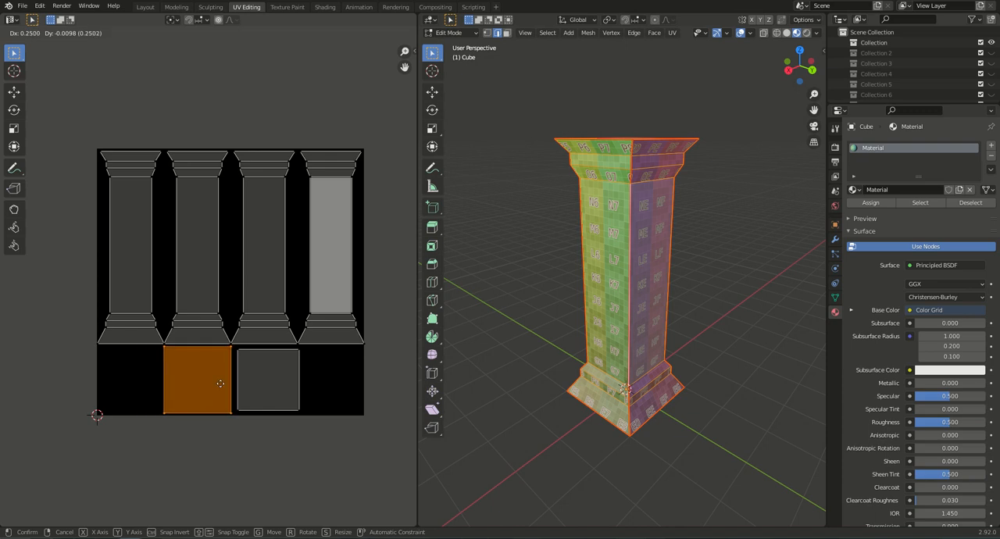
left_click(221, 384)
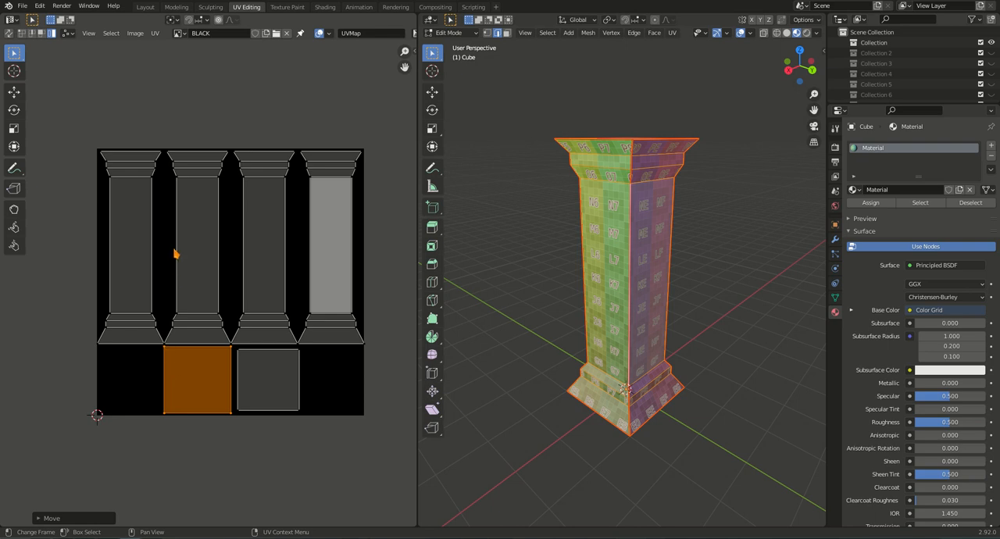
Scale all UV islands down slightly together to leave a margin between them and the image borders.
scroll(163, 347, "up", 6)
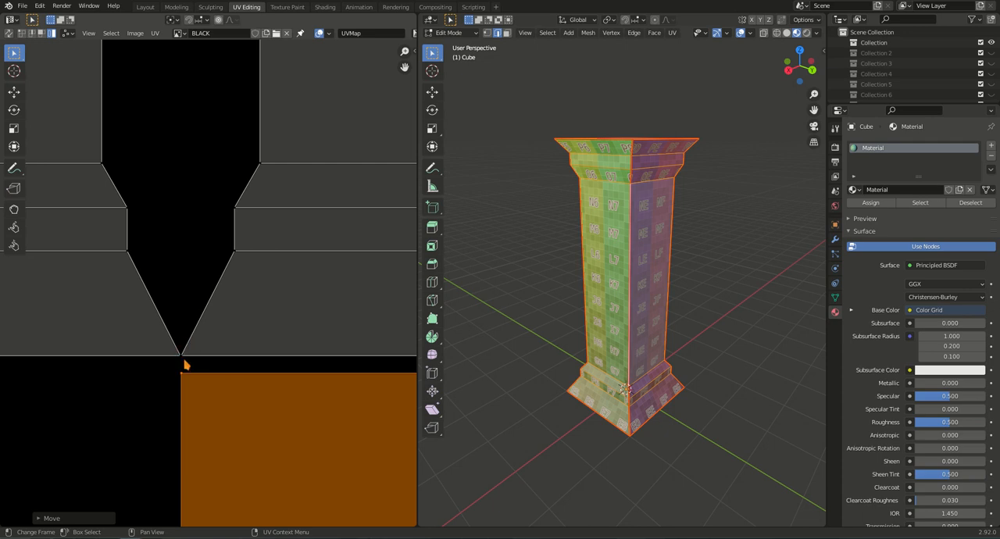
scroll(190, 360, "down", 2)
scroll(190, 361, "down", 5)
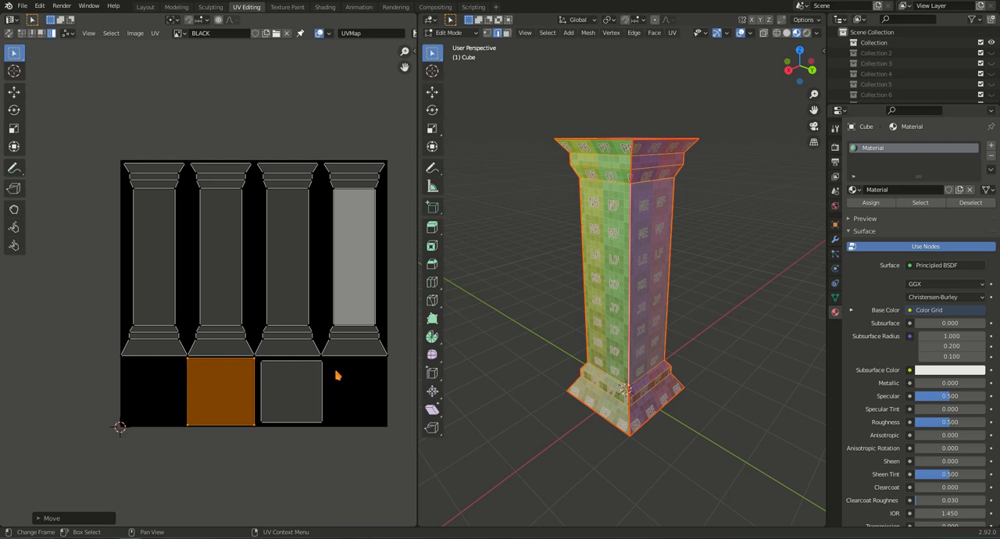
middle_click_drag(354, 376, 343, 377, "shift")
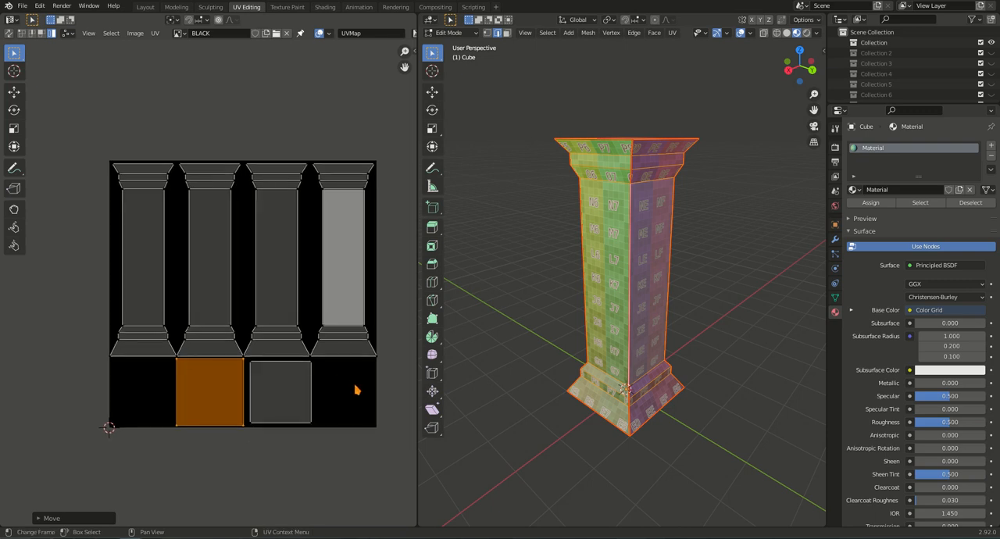
key("a")
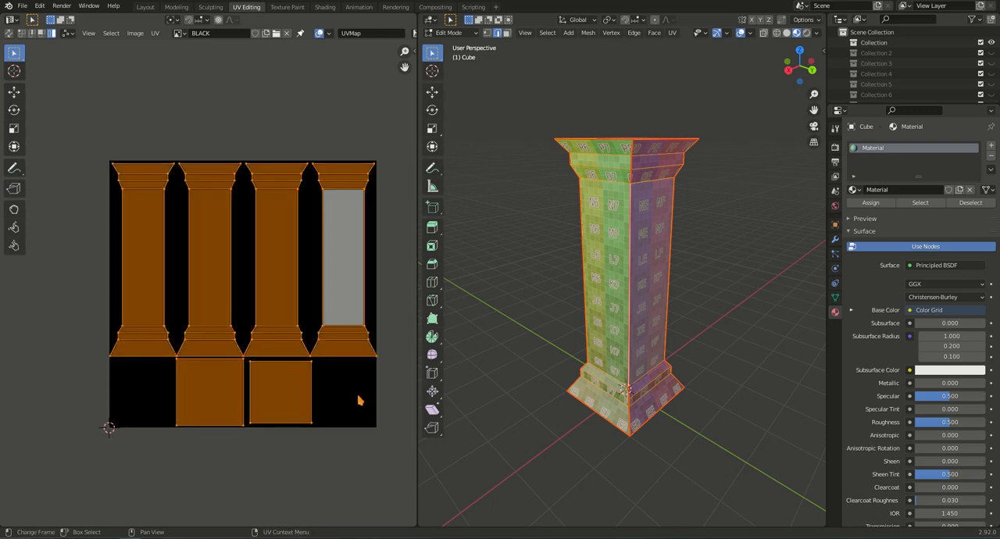
key("s")
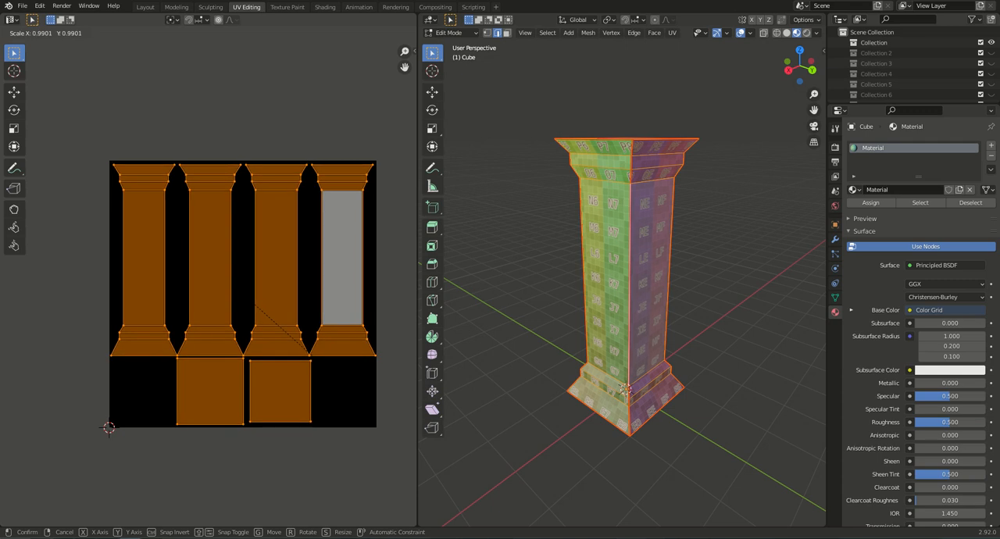
left_click(211, 342)
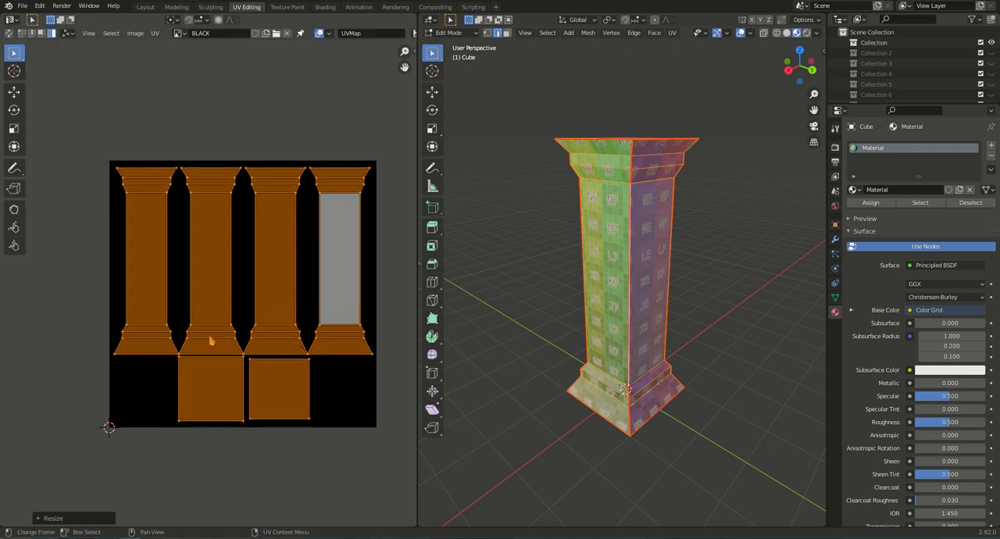
Move the two outermost column strips slightly outward to open a gap between them and the inner strips.
left_click(165, 321)
key("g")
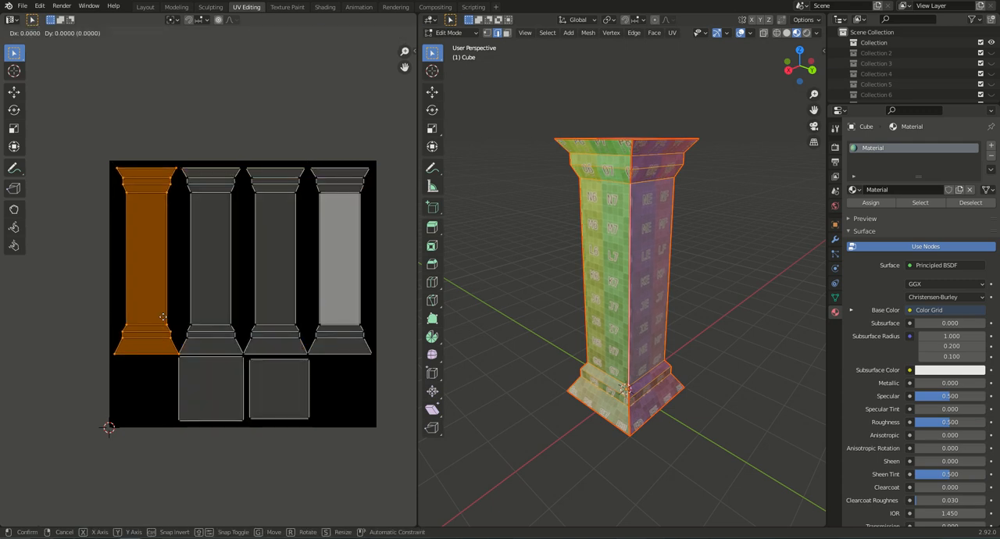
key("x")
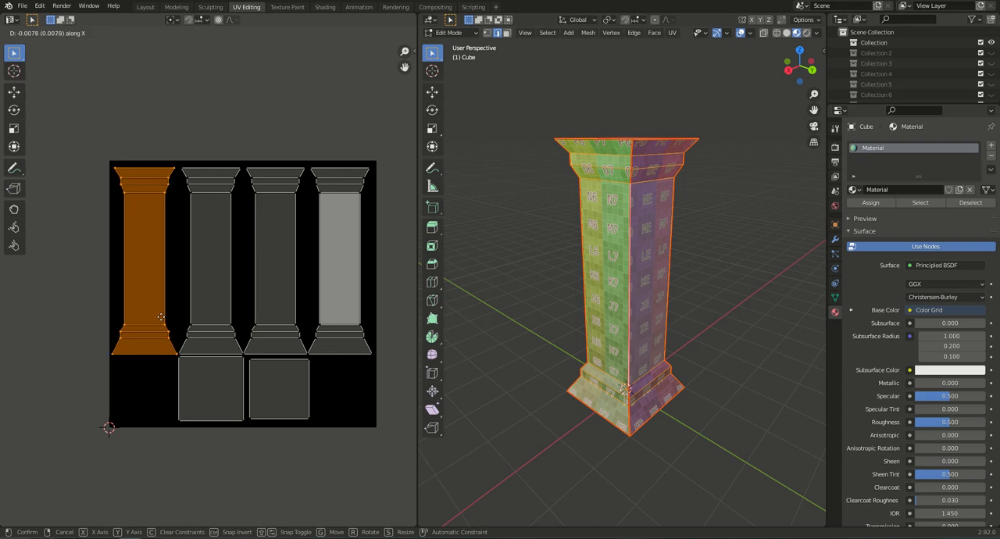
left_click(160, 318)
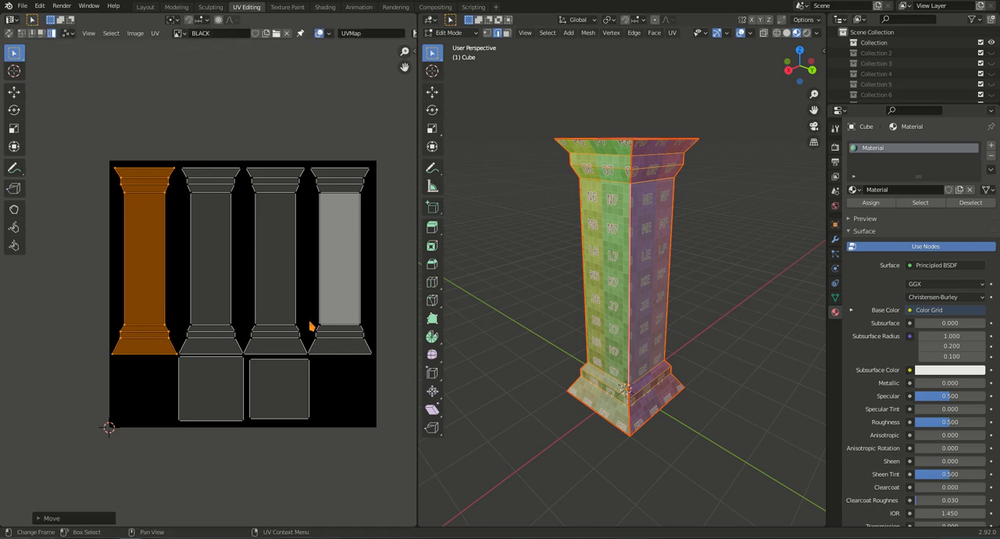
left_click(341, 331)
key("g")
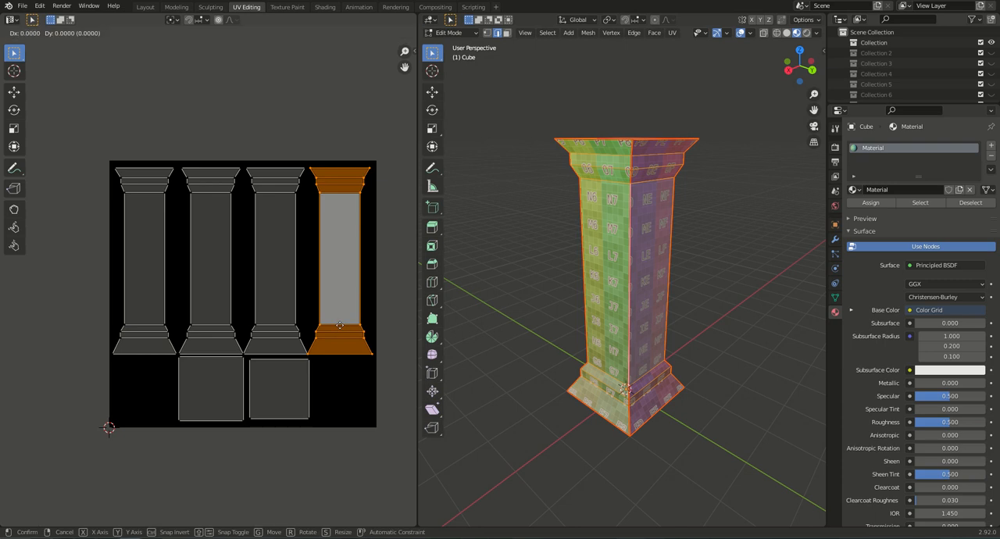
left_click(344, 330)
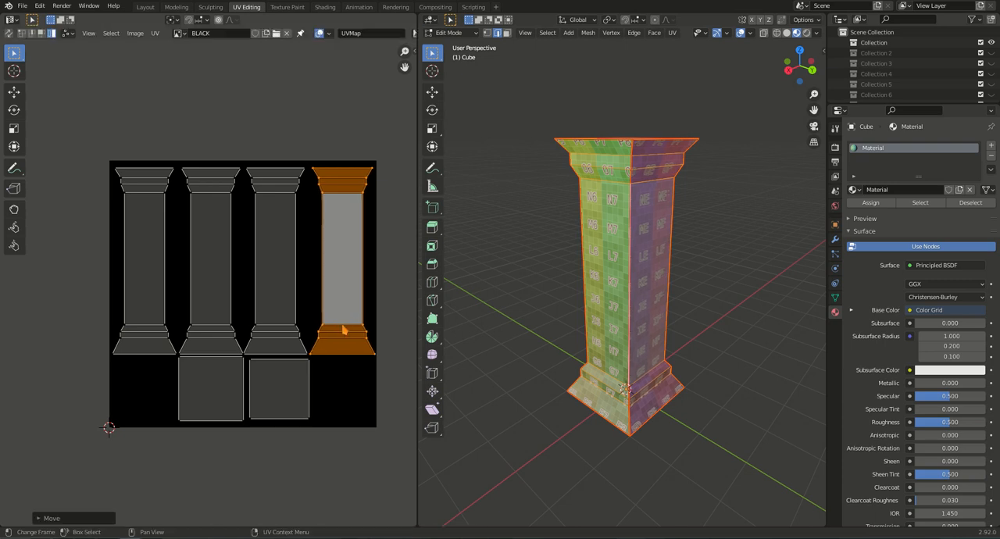
Shift the two inner column strips slightly along the X axis to even out the gaps between all four strips.
left_click(274, 322)
key("g")
key("x")
left_click(274, 317)
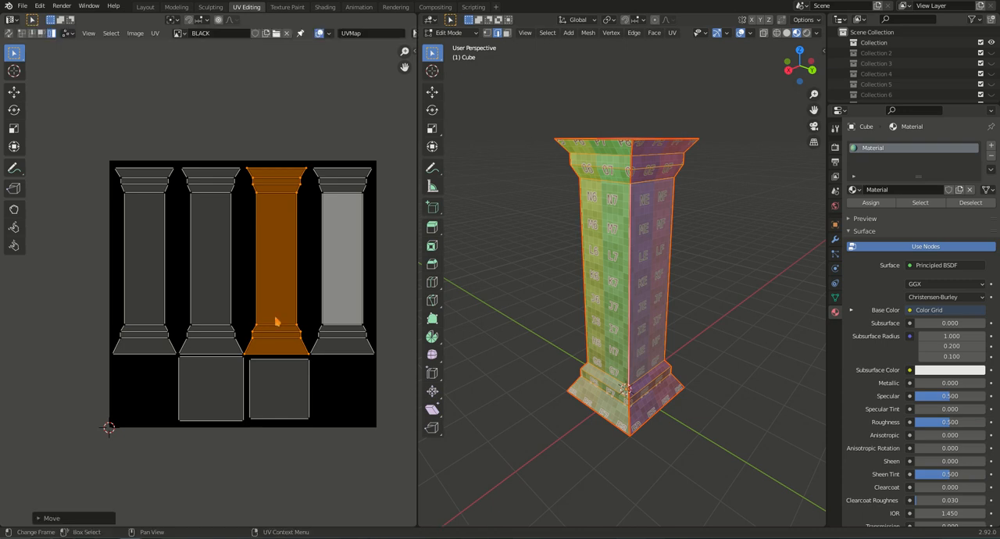
left_click(204, 309)
key("g")
key("x")
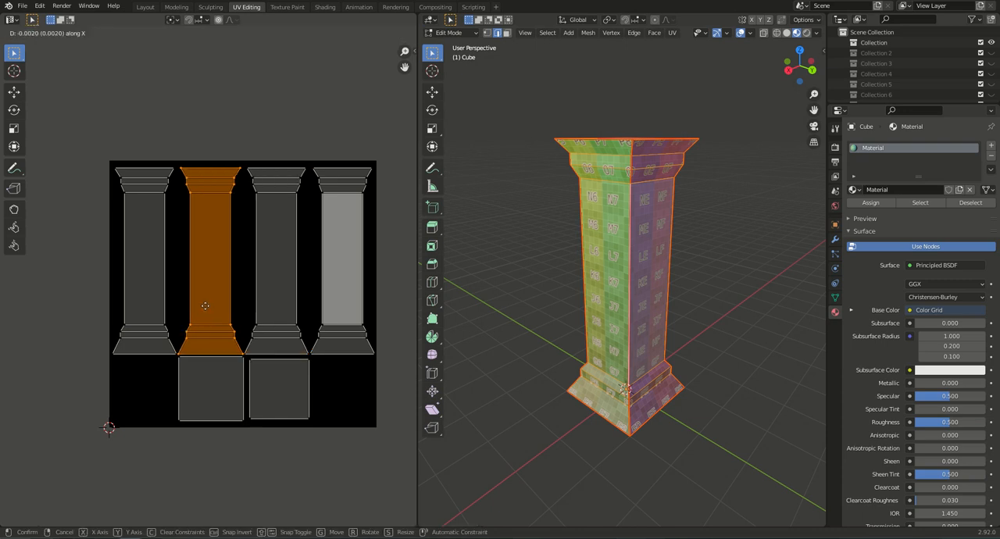
left_click(205, 305)
Nudge the larger square cap island slightly down to widen its gap from the column strips above.
left_click(223, 379)
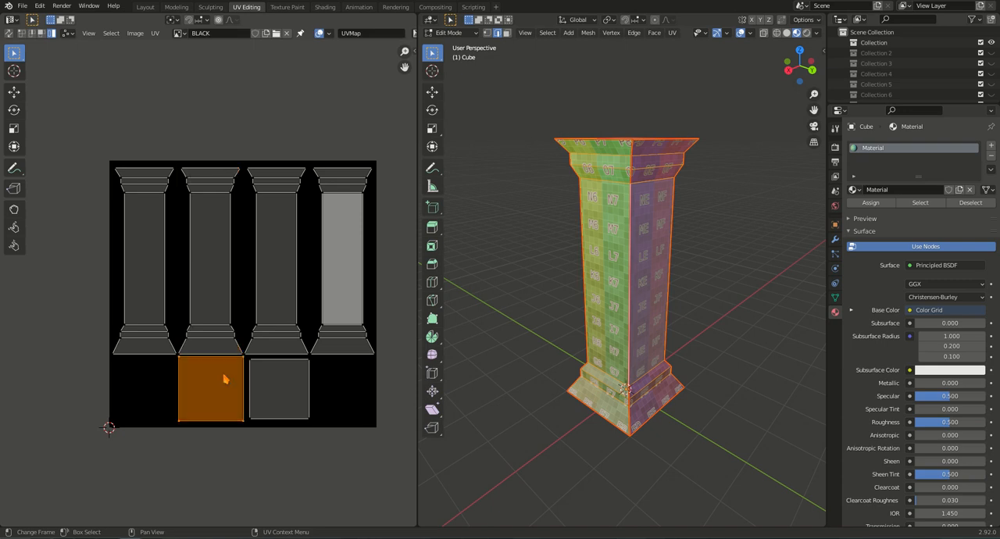
key("g")
left_click(252, 370)
scroll(251, 370, "up", 8)
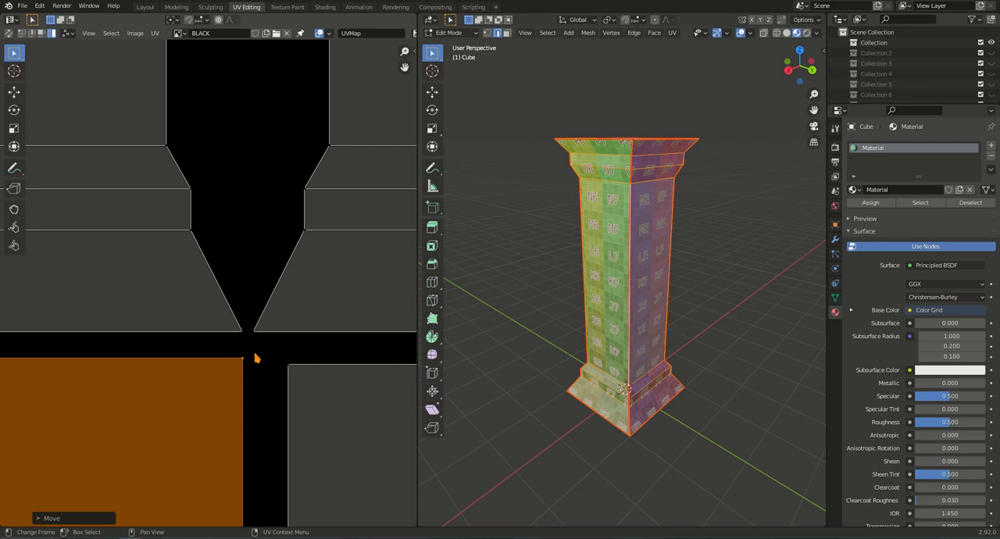
scroll(255, 357, "down", 8)
scroll(142, 357, "up", 3)
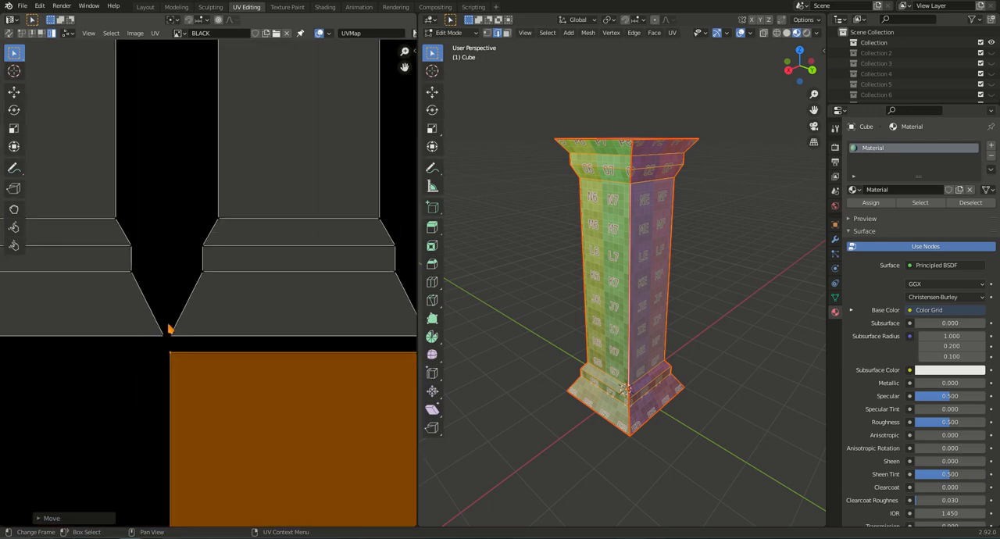
scroll(220, 377, "down", 6)
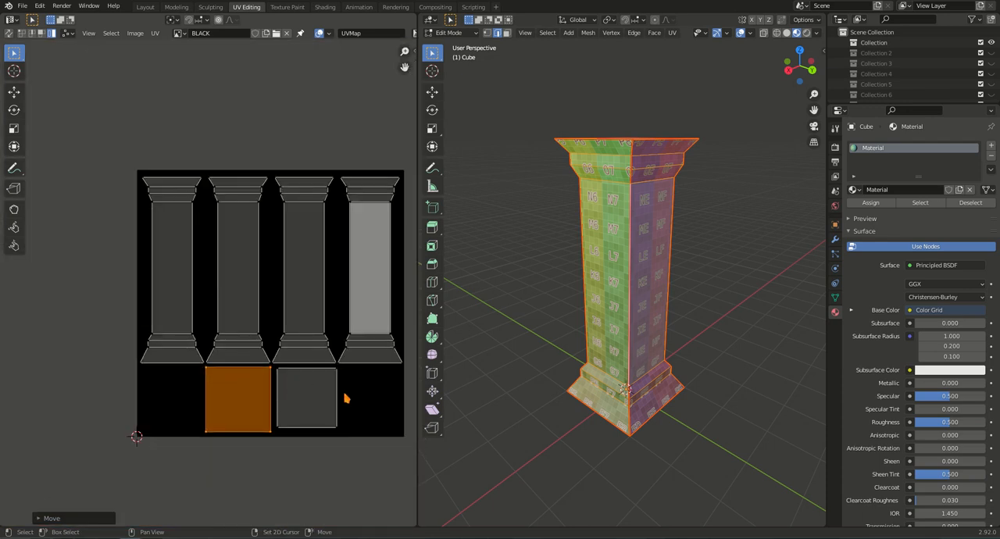
Examine the Color Grid texture on the column's four sides from different angles.
middle_click_drag(340, 393, 320, 394)
right_click(818, 538)
left_click(843, 510)
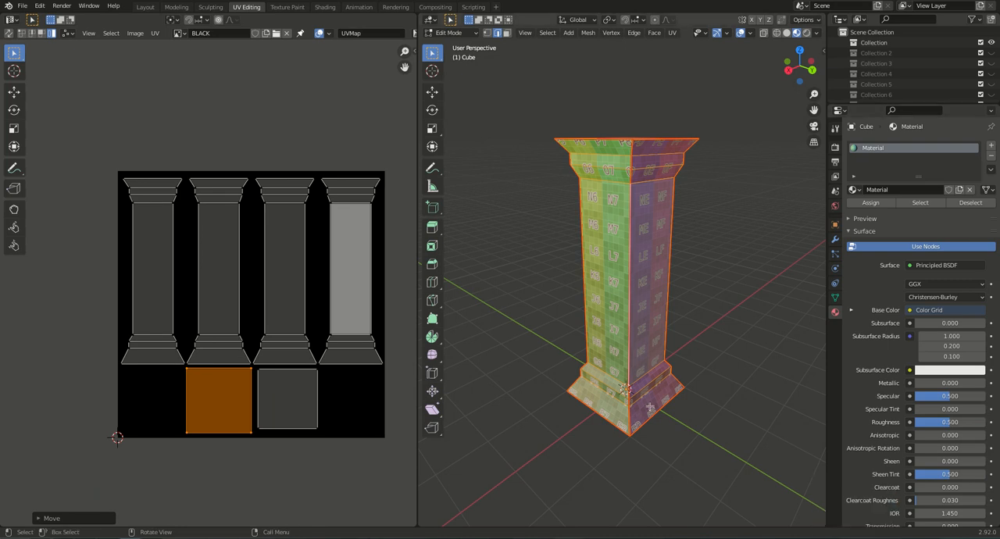
middle_click_drag(643, 321, 727, 375)
middle_click_drag(600, 377, 605, 334, "shift")
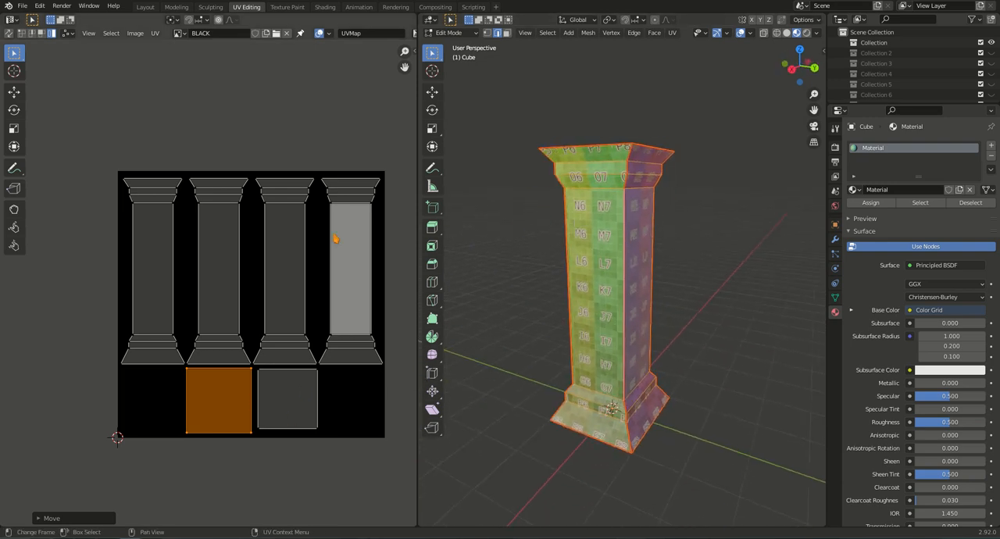
middle_click_drag(619, 311, 582, 289)
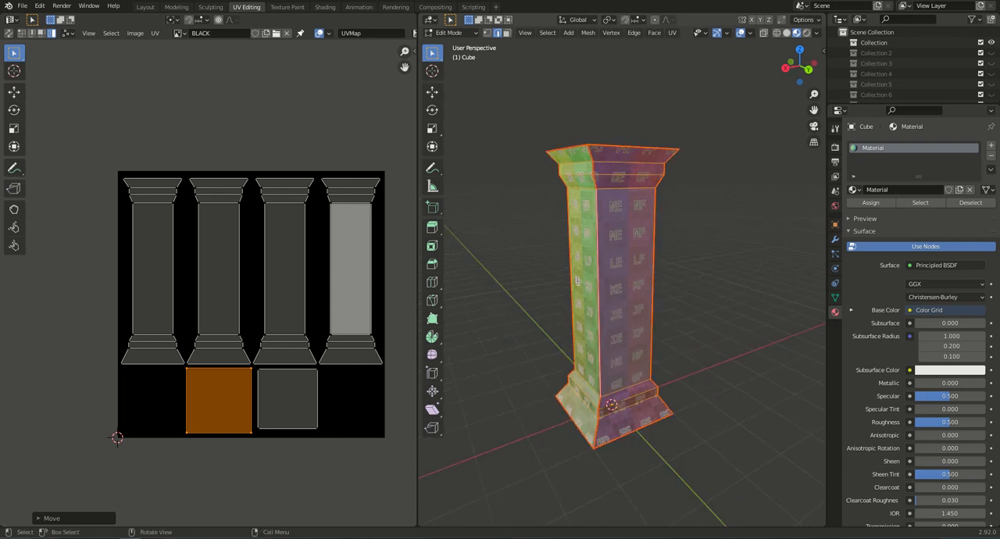
middle_click_drag(635, 316, 525, 312)
middle_click_drag(653, 292, 714, 283)
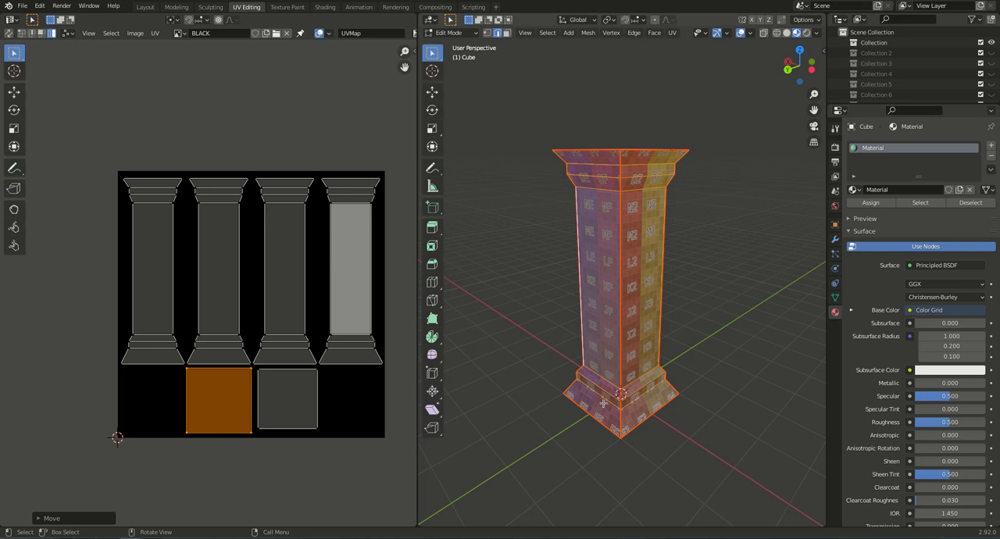
middle_click_drag(631, 313, 607, 244)
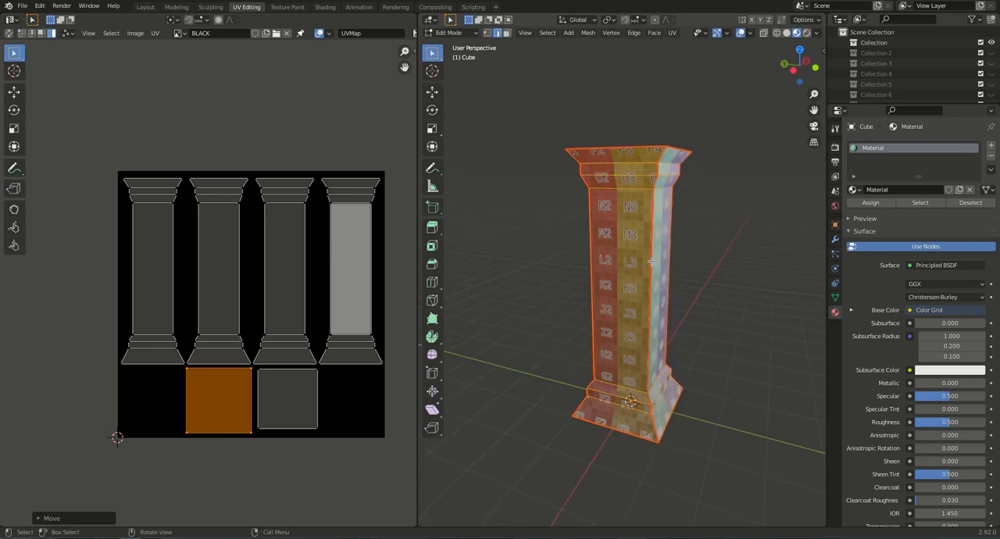
middle_click_drag(621, 327, 628, 328)
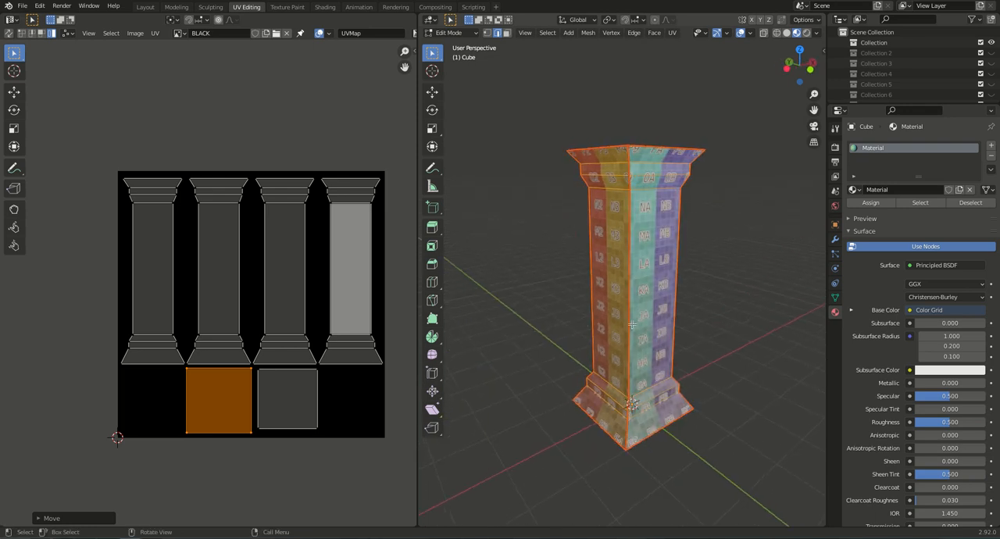
Select the vertical corner edges along all four corners of the column and clear their seams.
key("alt+a")
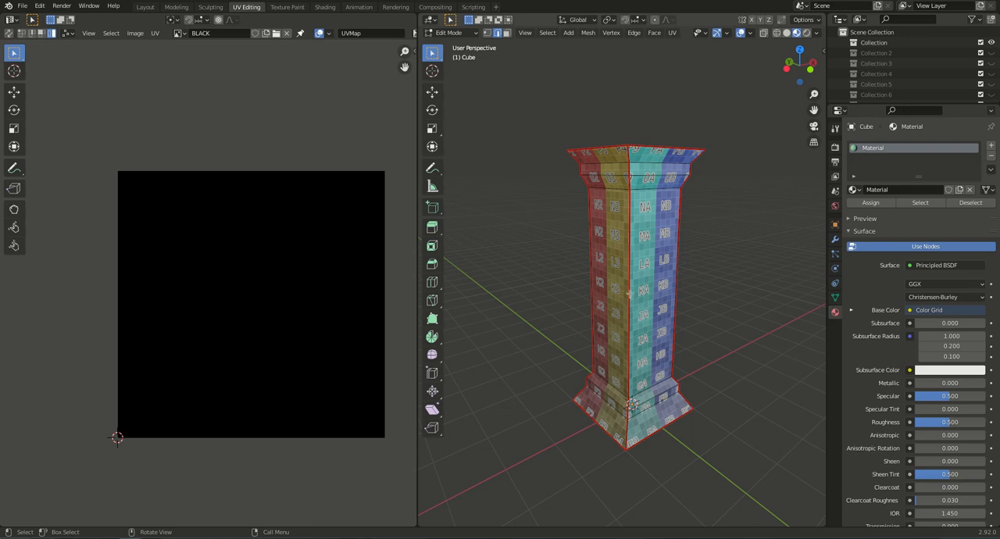
left_click(627, 294, "alt")
left_click(590, 289, "alt+shift")
left_click(668, 285, "alt+shift")
mouse_move(664, 310)
middle_mouse_down()
mouse_move(539, 317)
mouse_move(677, 303)
middle_mouse_up()
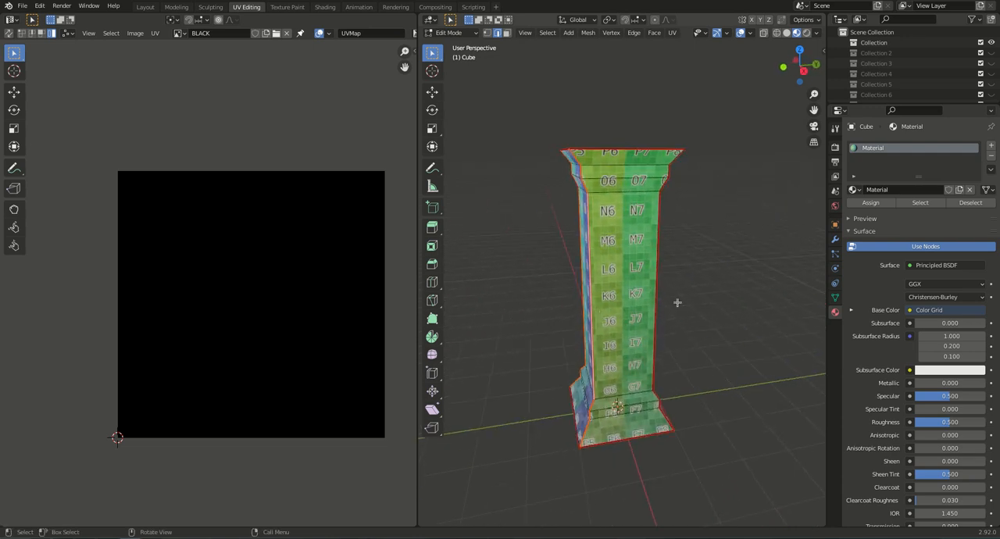
left_click(656, 296, "alt+shift")
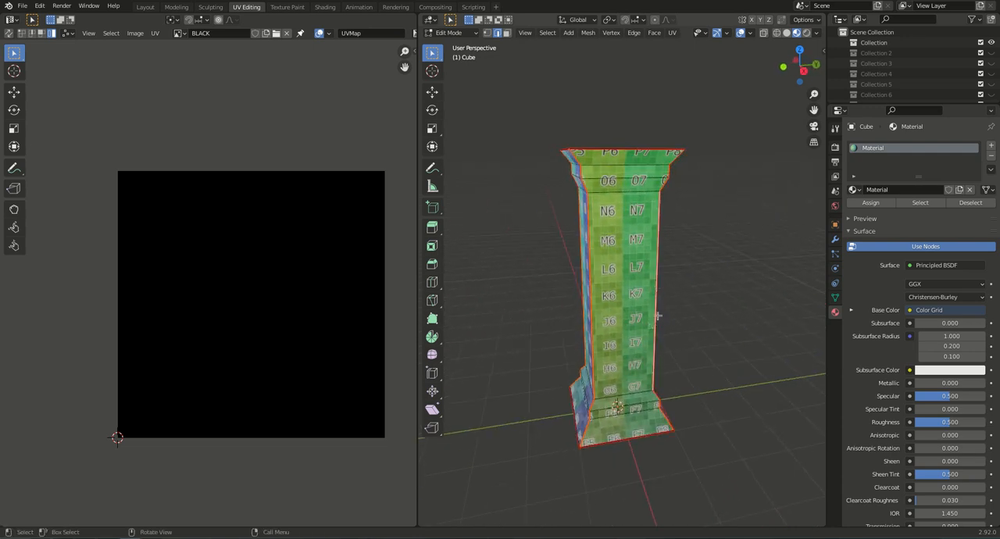
middle_click_drag(637, 318, 575, 322)
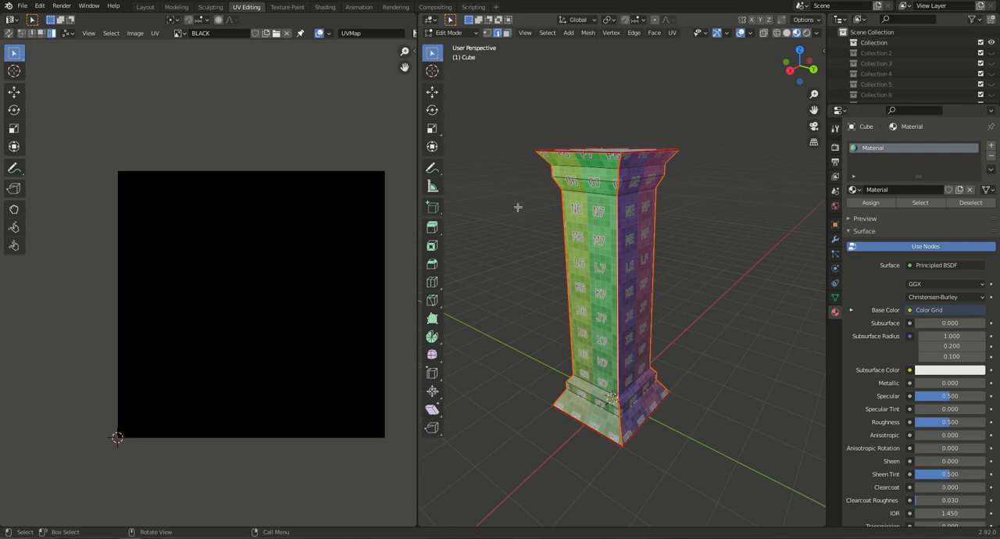
key("ctrl+e")
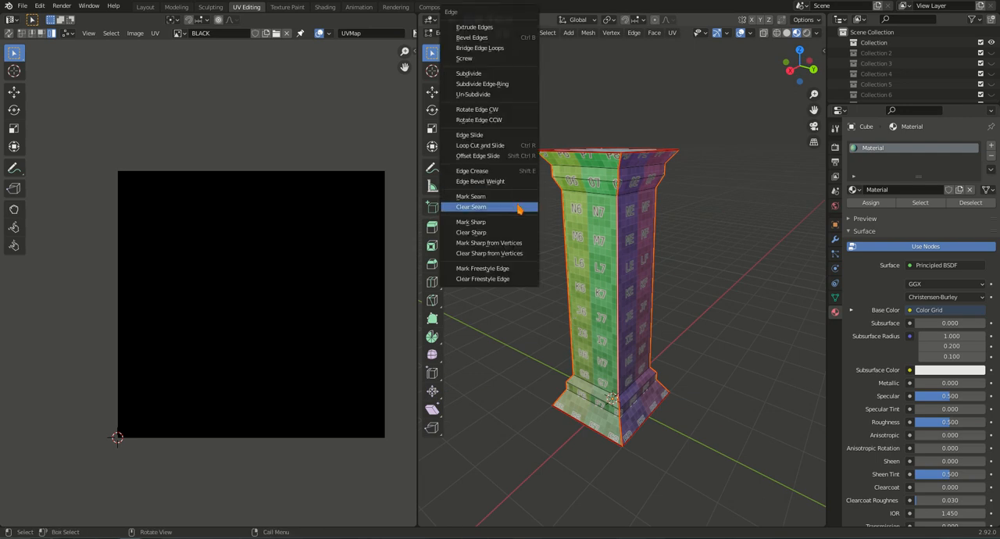
left_click(524, 207)
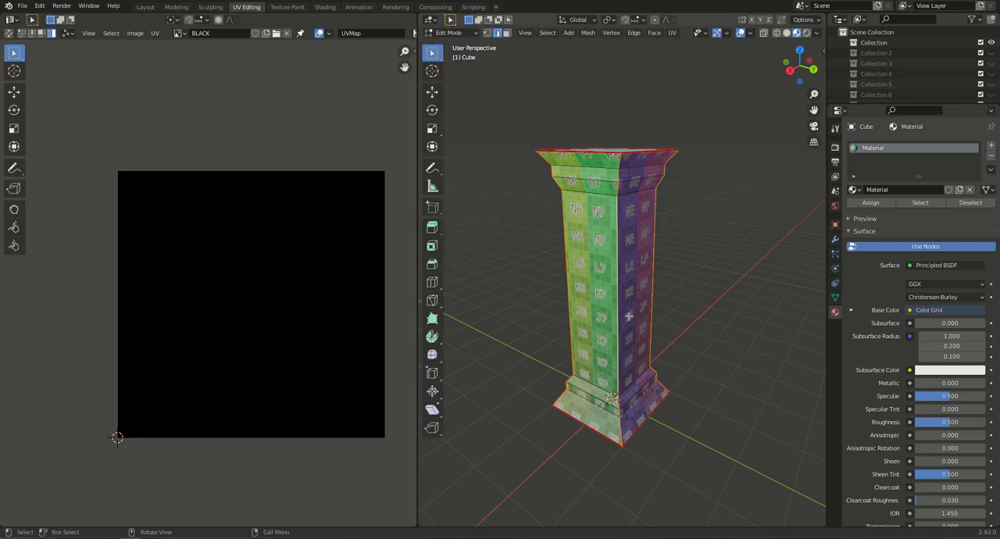
Mark seams on the horizontal edge loops around the upper and lower ends of the column shaft.
left_click(691, 362)
middle_click_drag(614, 370, 692, 359)
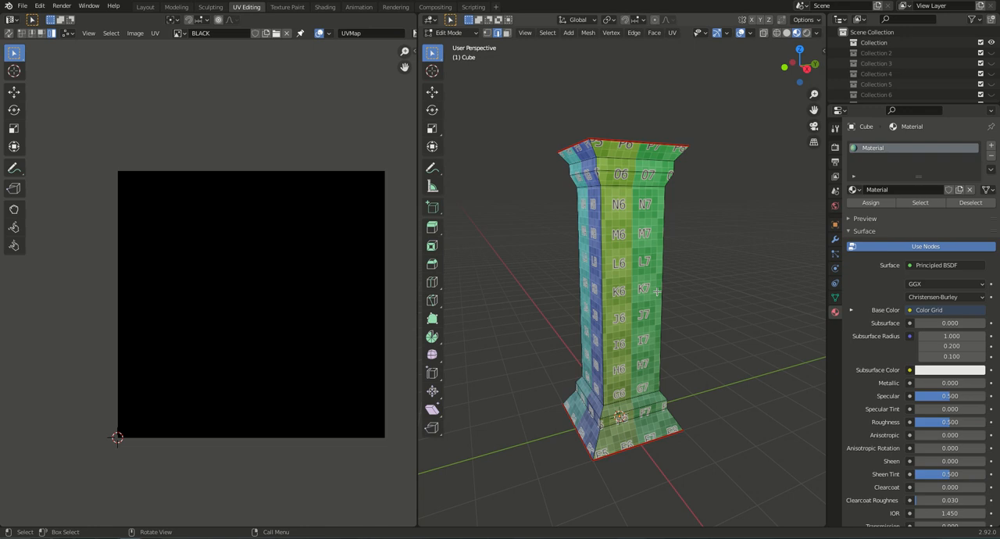
left_click(598, 395, "alt+shift")
key("ctrl+e")
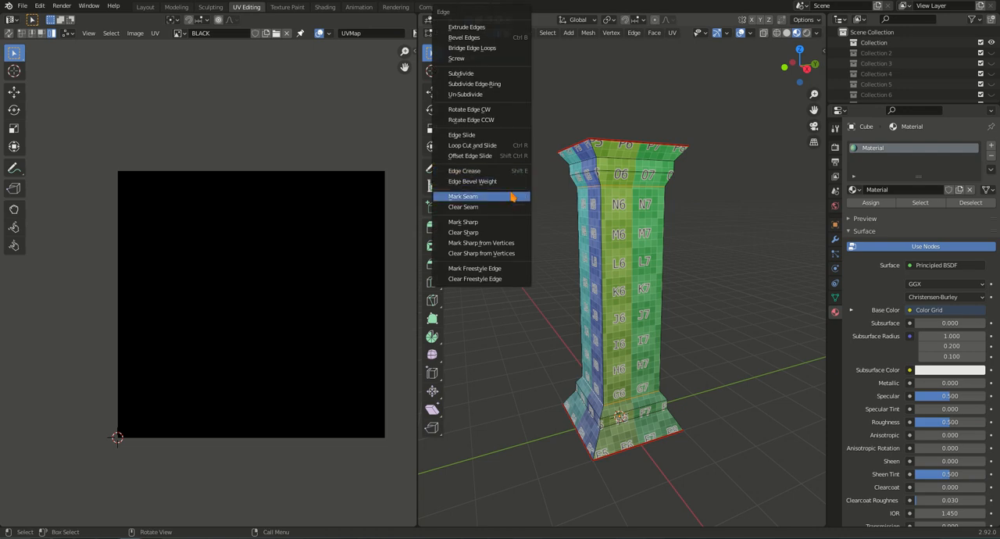
left_click(513, 197)
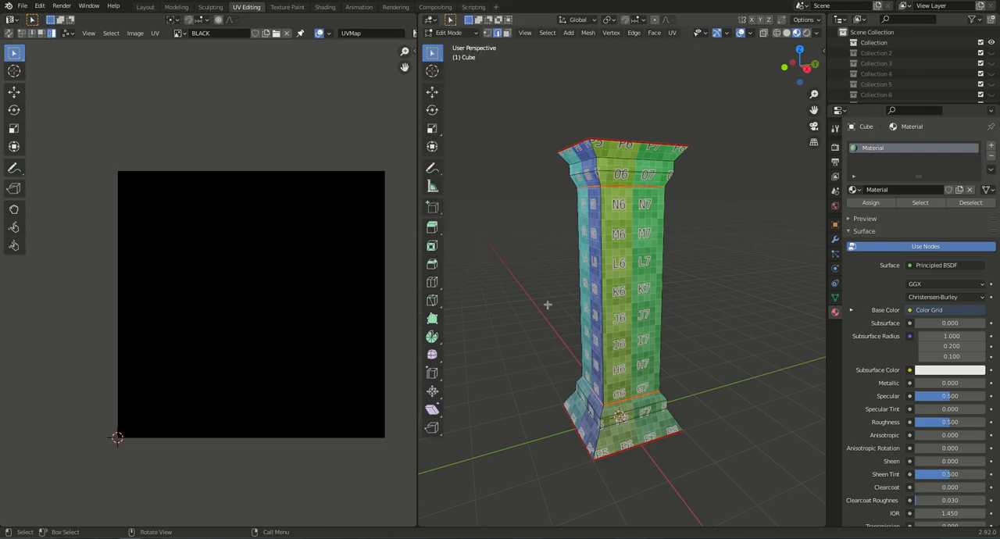
Unwrap the whole column again with the horizontal seams and select the upper of the two ring-shaped UV islands.
key("a")
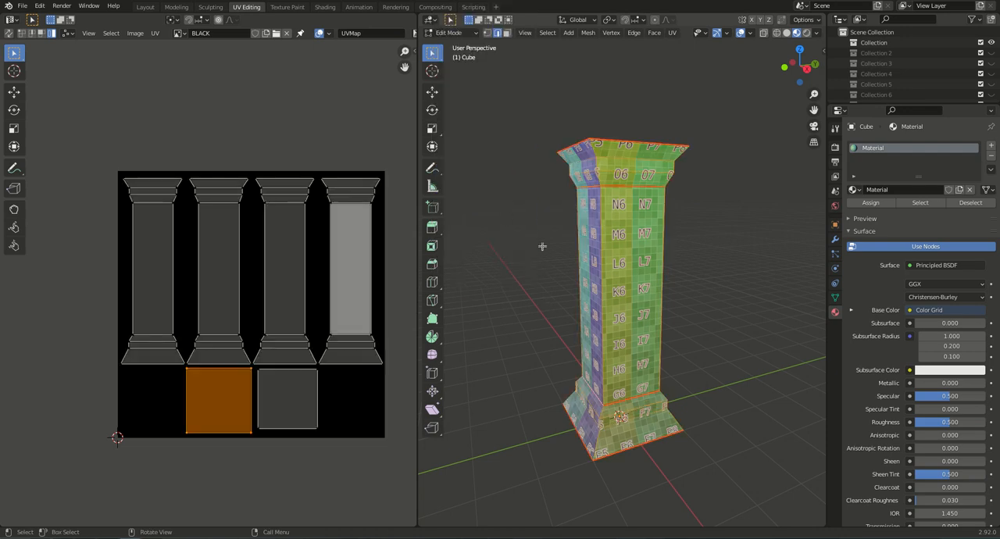
key("u")
left_click(531, 206)
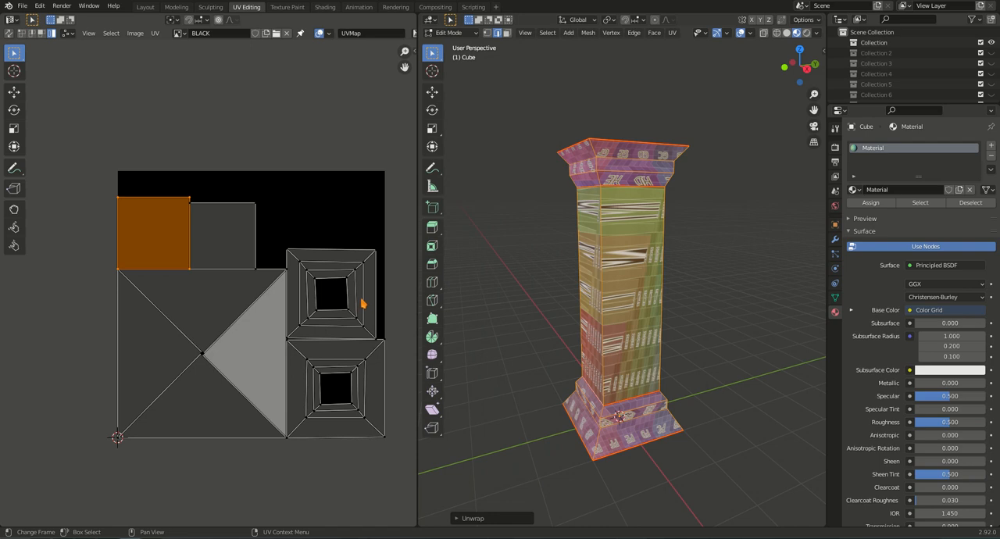
left_click(363, 299)
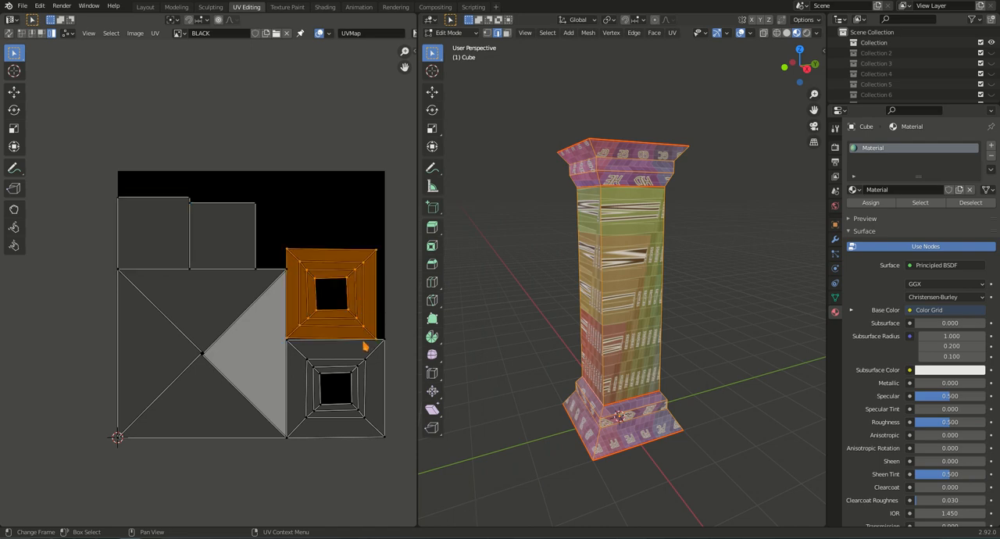
Move the upper ring-shaped UV island to the image's upper corner and shift the lower one slightly away from the shaft island.
key("g")
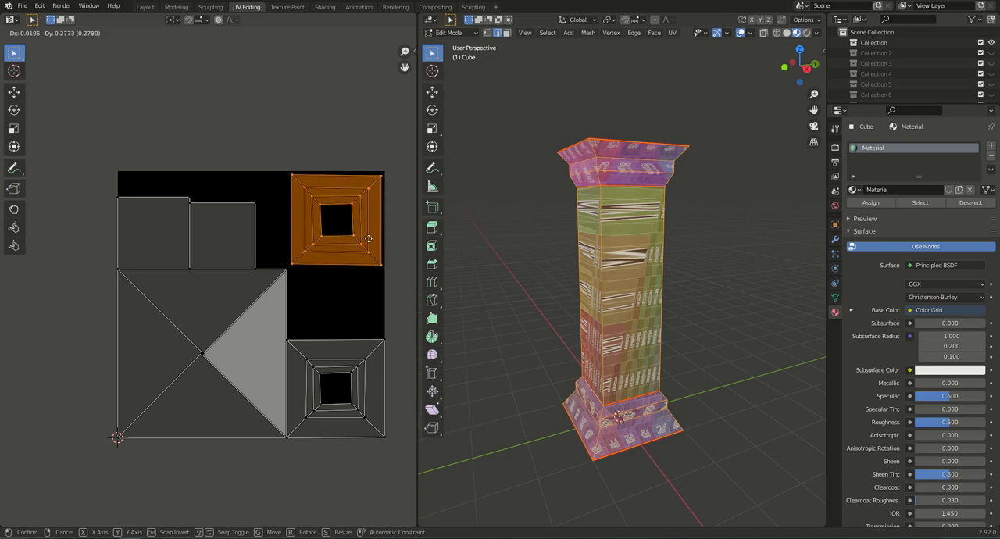
left_click(366, 240)
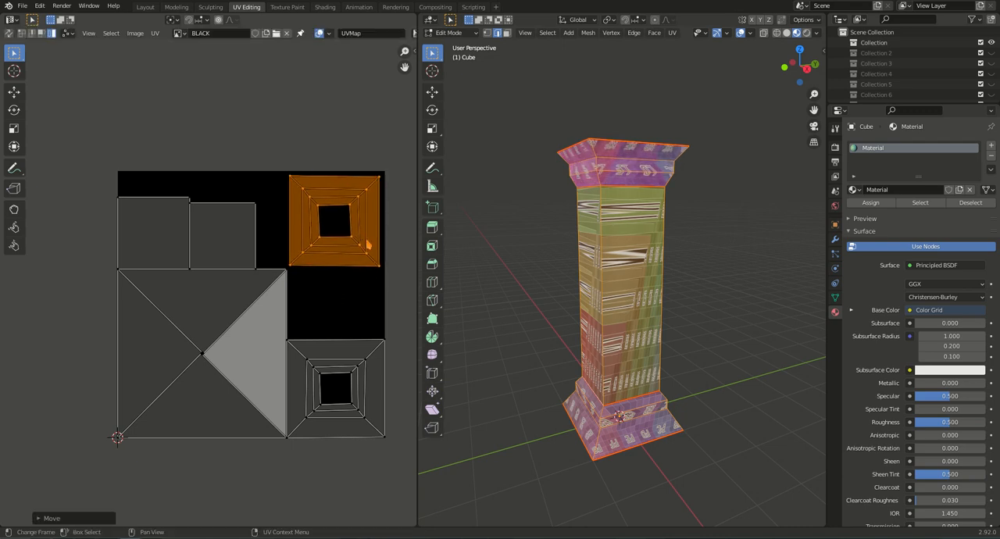
left_click(366, 366)
key("g")
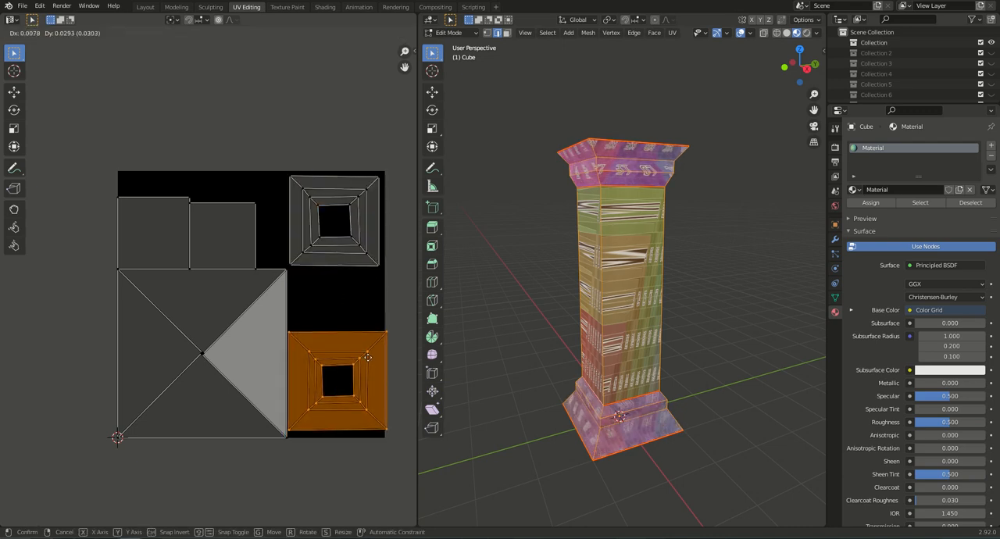
left_click(368, 369)
left_click(269, 362)
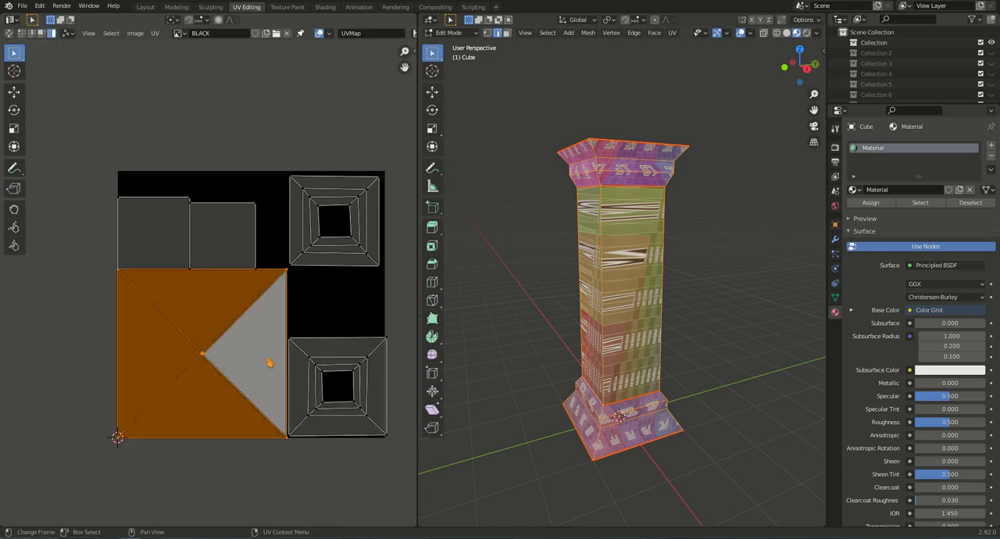
key("g")
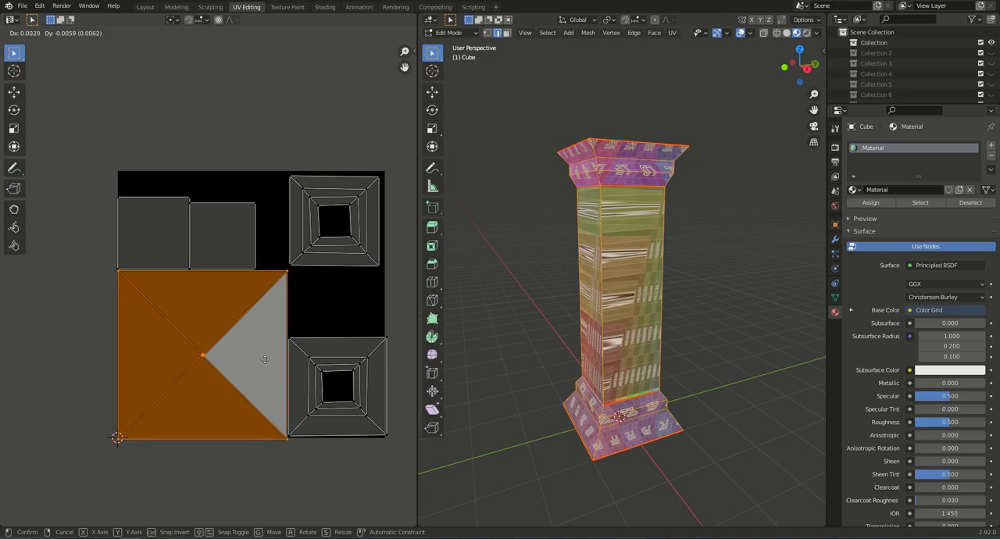
left_click(265, 360)
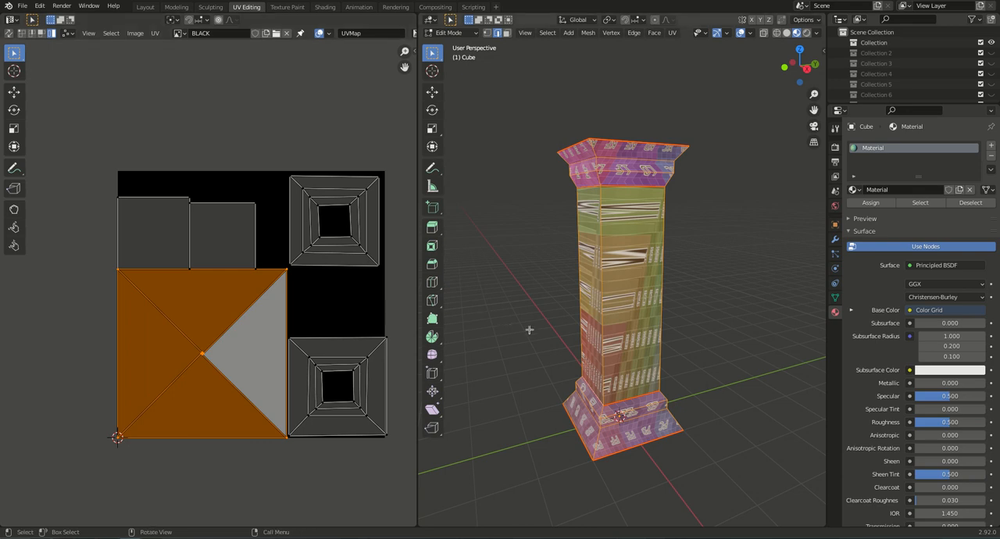
Mark a seam along one vertical corner edge of the column shaft and unwrap the whole column again.
mouse_move(612, 360)
middle_mouse_down()
mouse_move(638, 352)
mouse_move(613, 351)
mouse_move(609, 366)
middle_mouse_up()
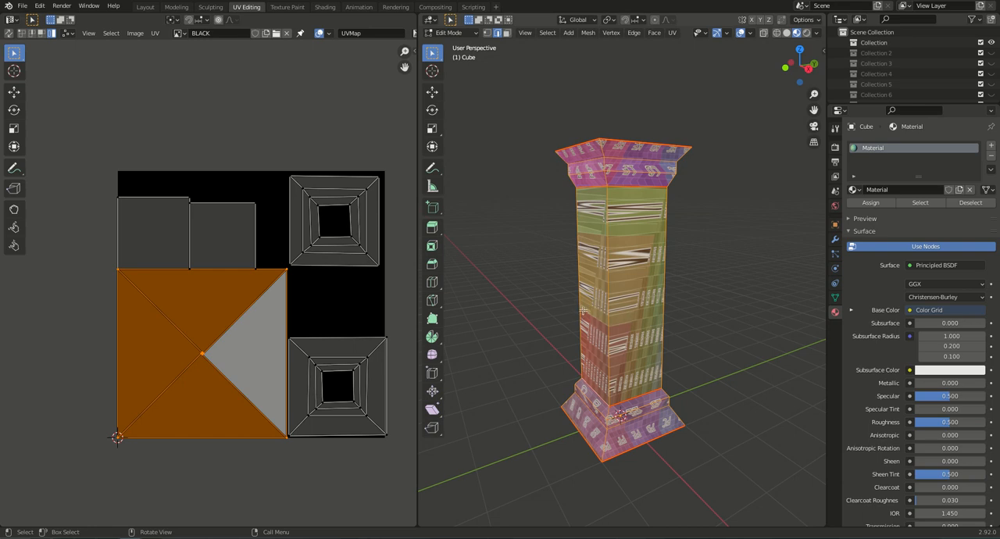
middle_click_drag(597, 323, 588, 303)
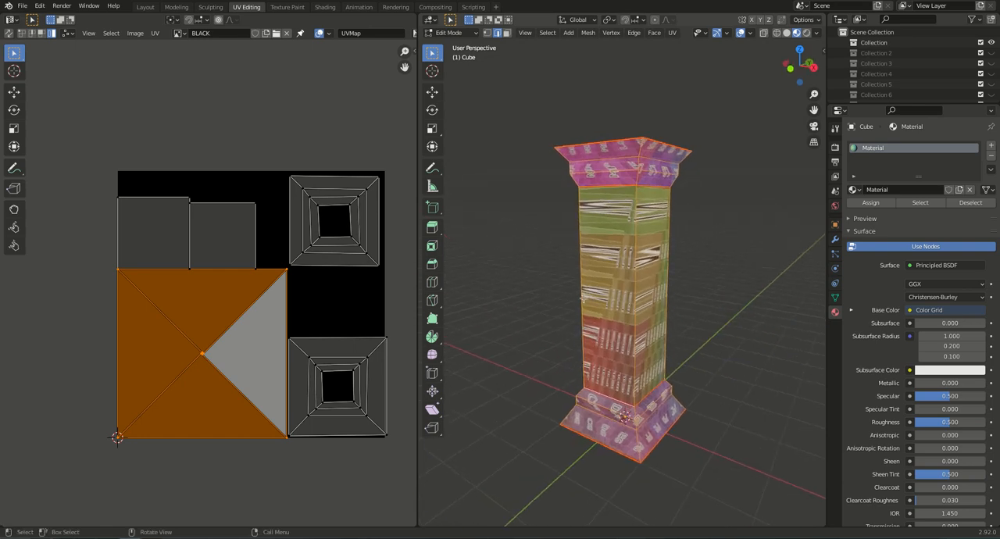
key("alt+a")
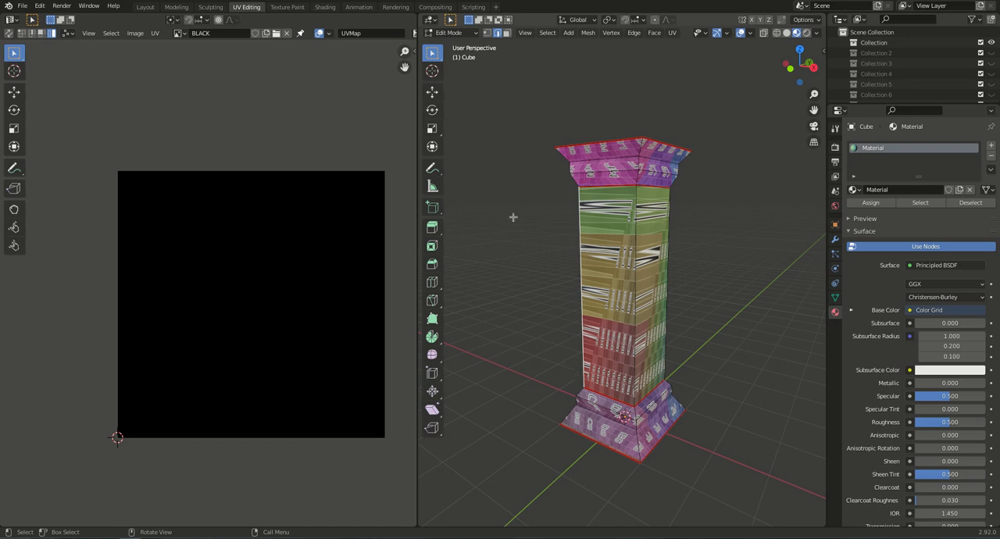
key("ctrl+e")
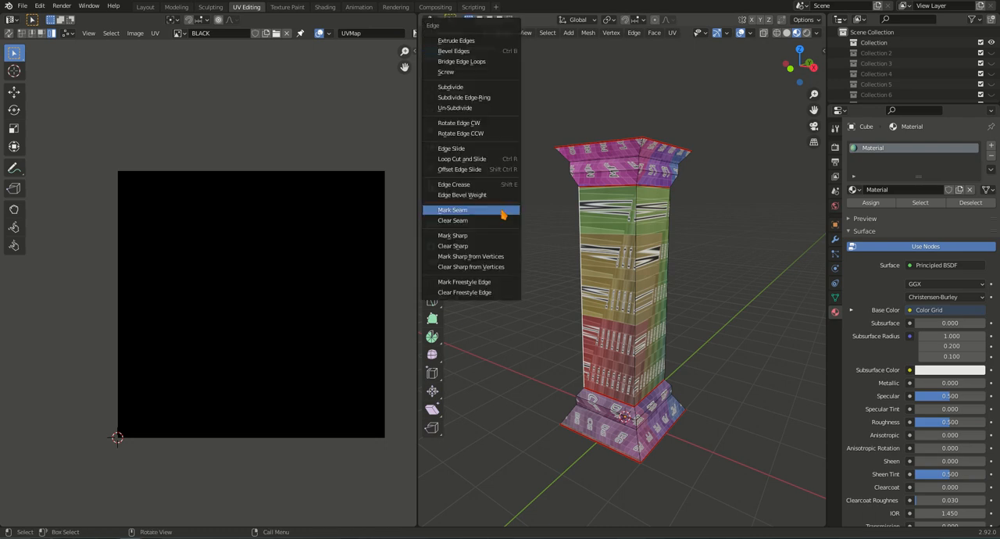
left_click(502, 210)
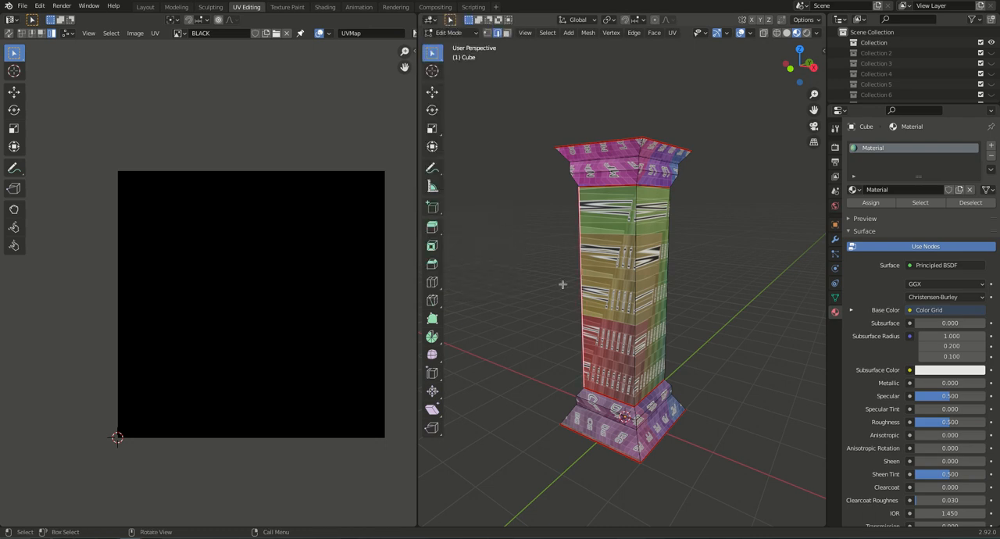
key("a")
key("u")
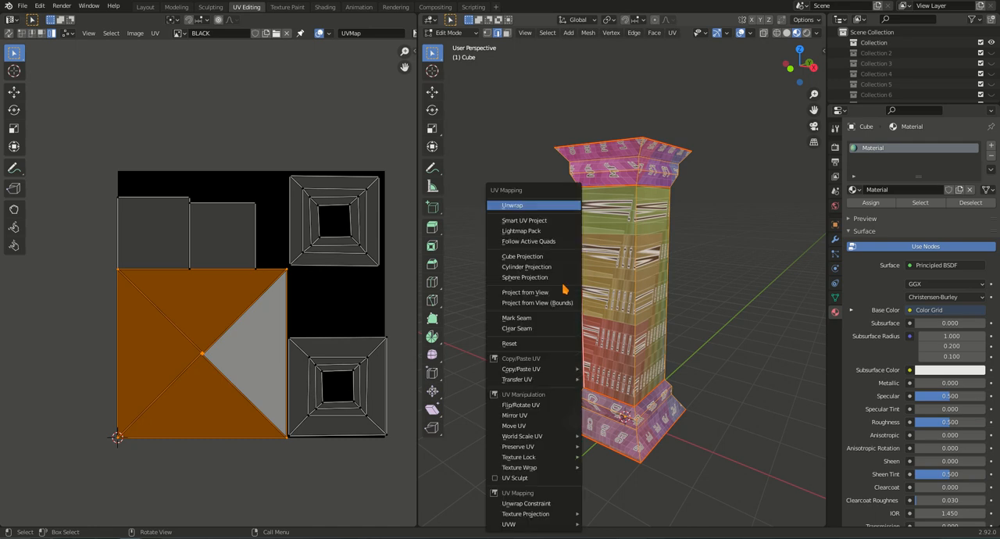
left_click(556, 206)
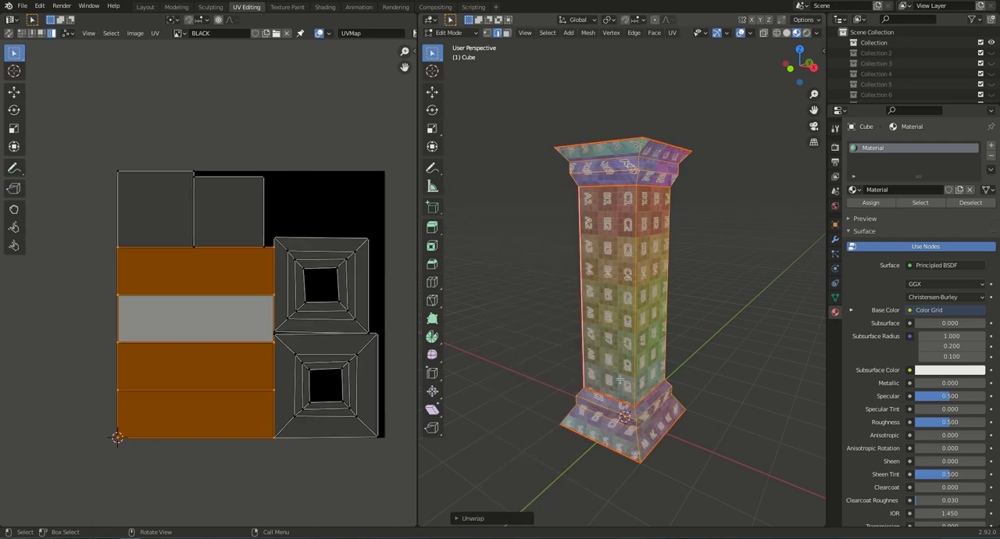
Examine the Color Grid texture on the shaft, the capital and the base from several sides and up close.
middle_click_drag(630, 351, 560, 331)
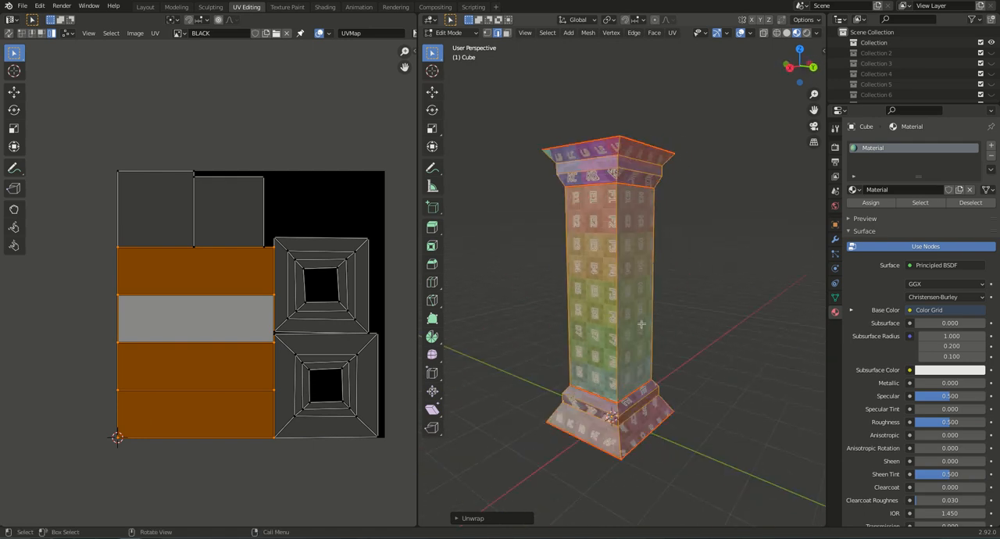
middle_click_drag(650, 318, 612, 314)
middle_click_drag(593, 408, 667, 409)
middle_click_drag(617, 269, 707, 272)
middle_click_drag(605, 232, 585, 254)
scroll(637, 160, "up", 5)
middle_click_drag(644, 271, 583, 234)
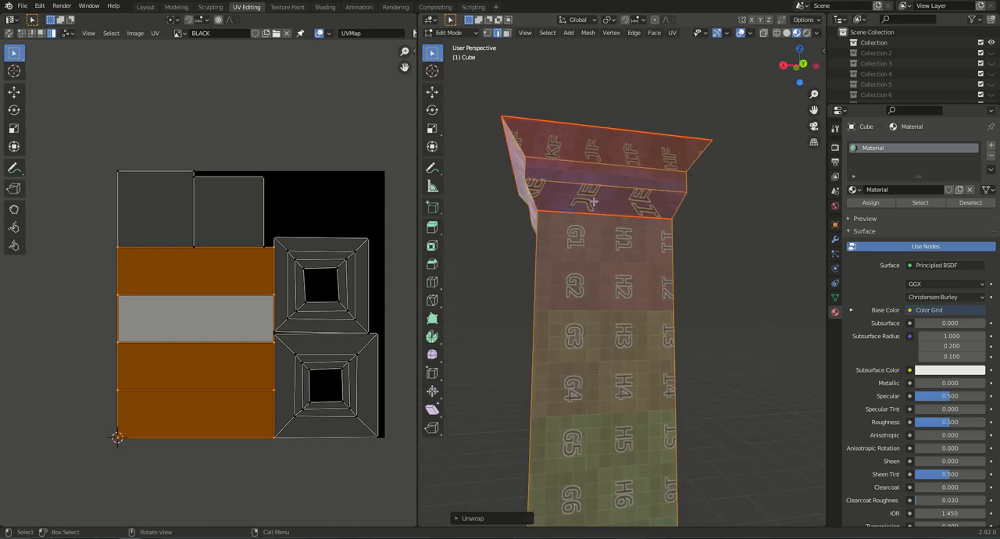
scroll(588, 410, "down", 5)
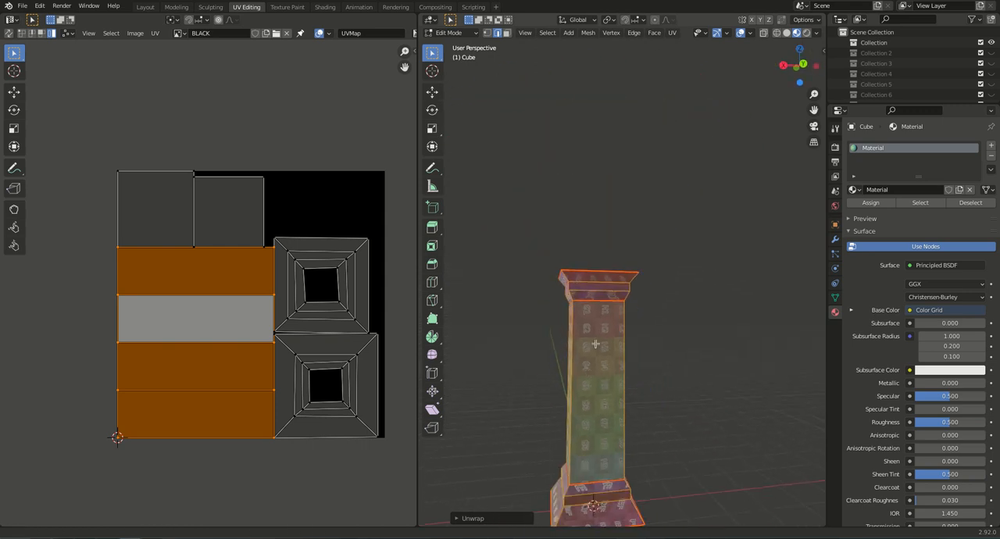
middle_click_drag(595, 413, 596, 223, "shift")
middle_click_drag(593, 295, 590, 347)
scroll(590, 343, "up", 5)
scroll(589, 341, "up", 1)
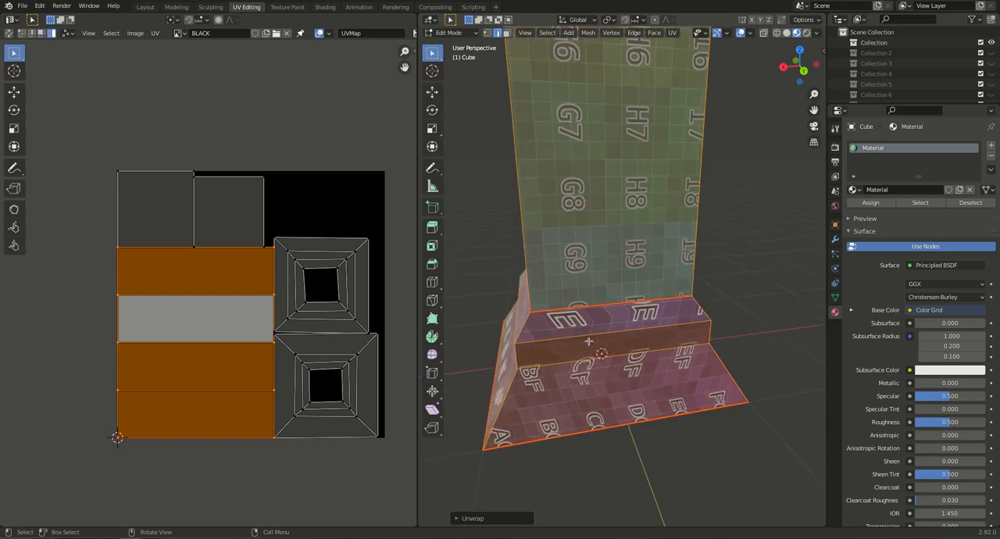
middle_click_drag(576, 215, 635, 202)
scroll(637, 225, "down", 1)
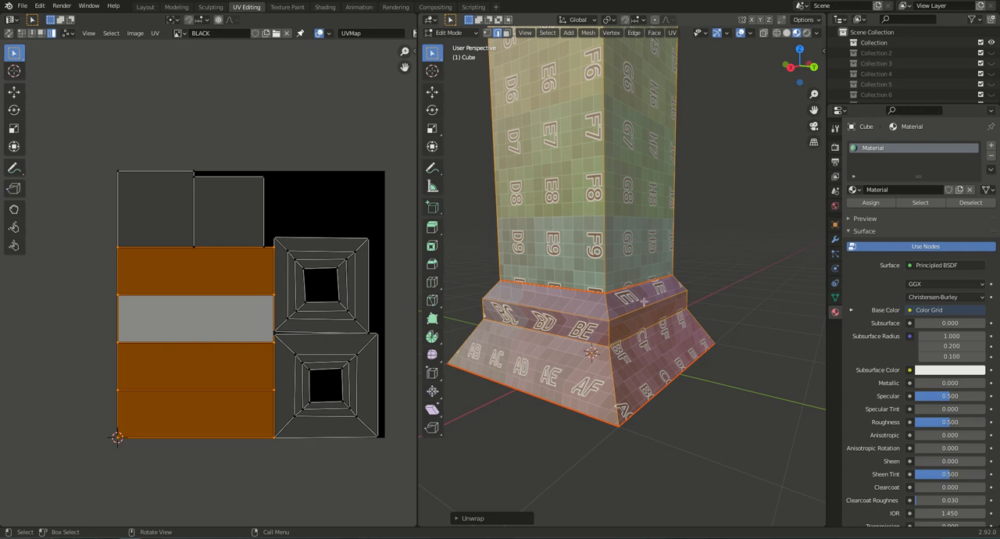
scroll(641, 295, "down", 5)
middle_click_drag(614, 270, 617, 309, "shift")
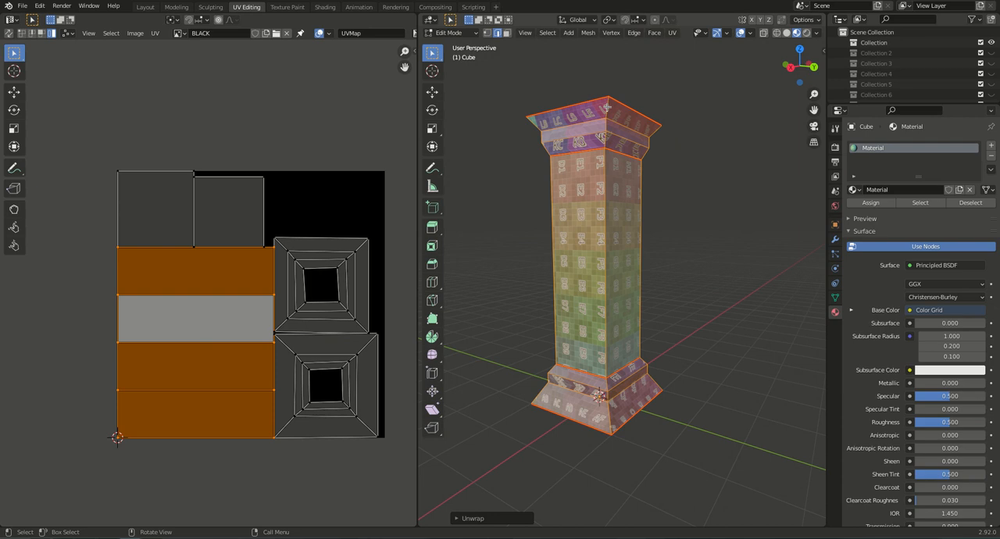
Mark seams on the vertical corner edges of the capital and base at all four corners, leaving the shaft edges out of the selection.
key("alt+a")
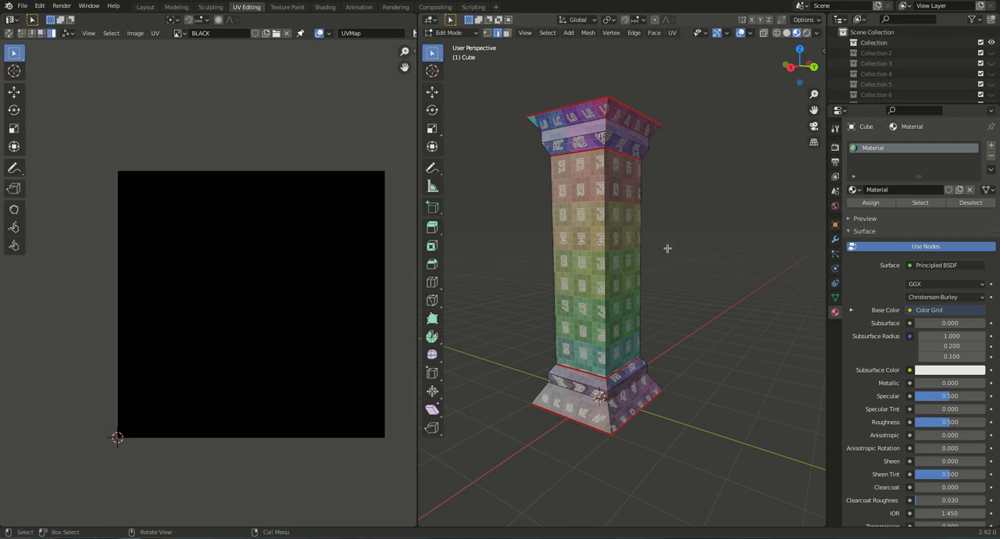
left_click(605, 230, "alt")
left_click(554, 243, "alt+shift")
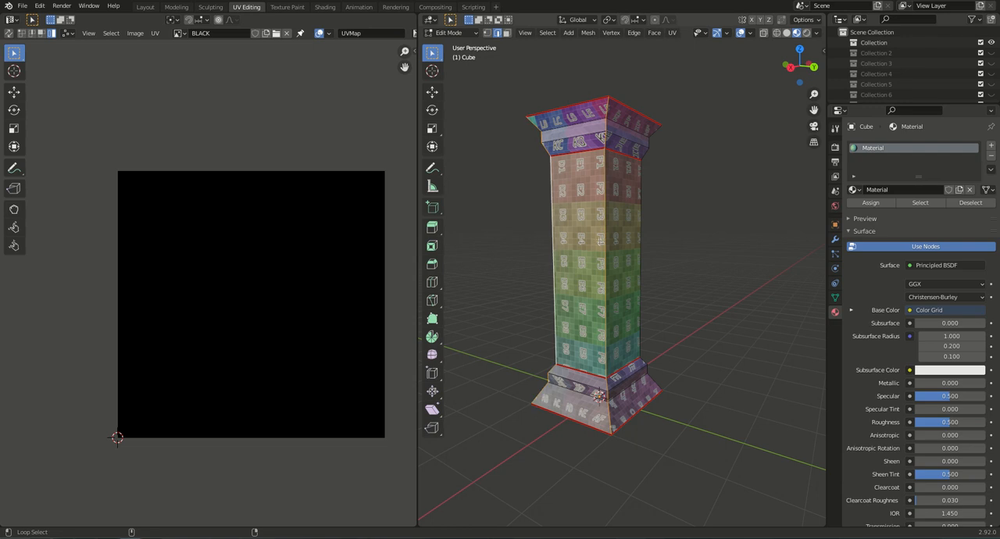
left_click(640, 235, "alt+shift")
middle_click_drag(710, 292, 663, 291)
left_click(658, 268, "alt+shift")
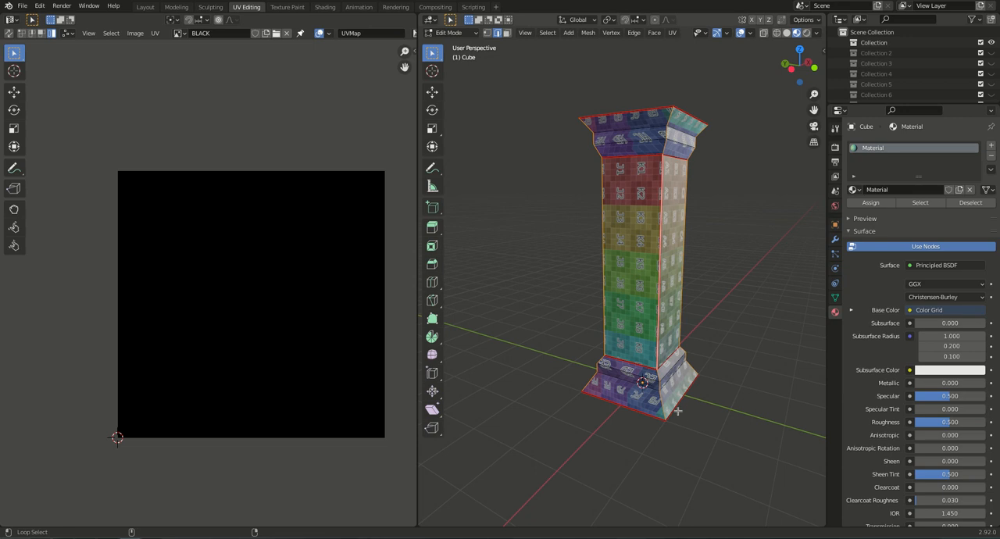
left_click(659, 314, "alt+shift")
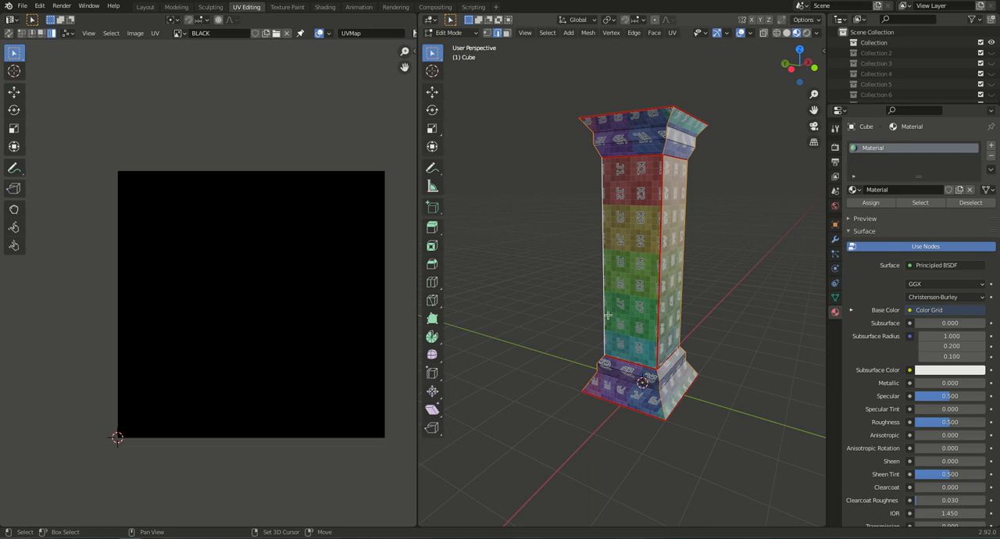
mouse_move(604, 314)
middle_mouse_down()
mouse_move(592, 333)
mouse_move(766, 349)
mouse_move(592, 302)
middle_mouse_up()
left_click(585, 303, "shift")
left_click(561, 286, "shift")
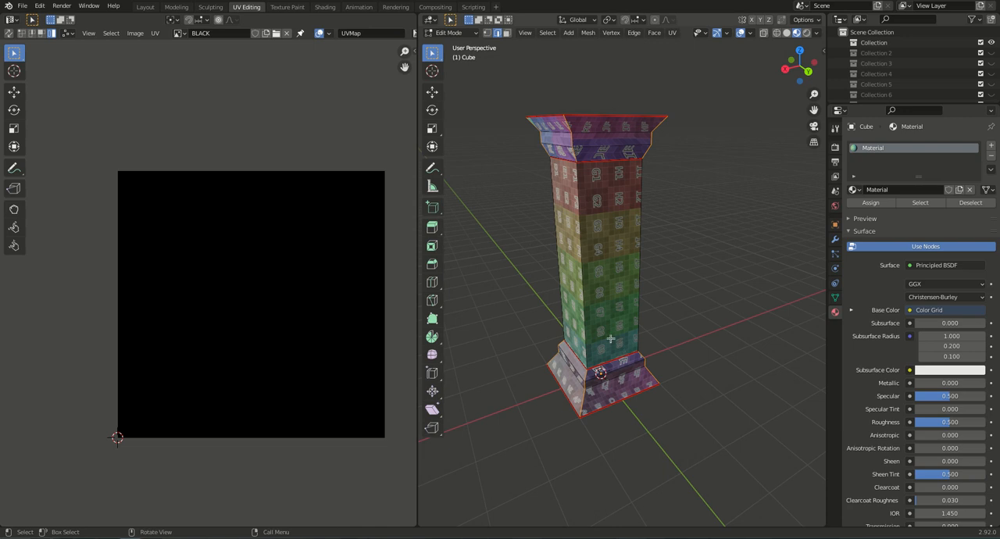
middle_click_drag(696, 354, 594, 339)
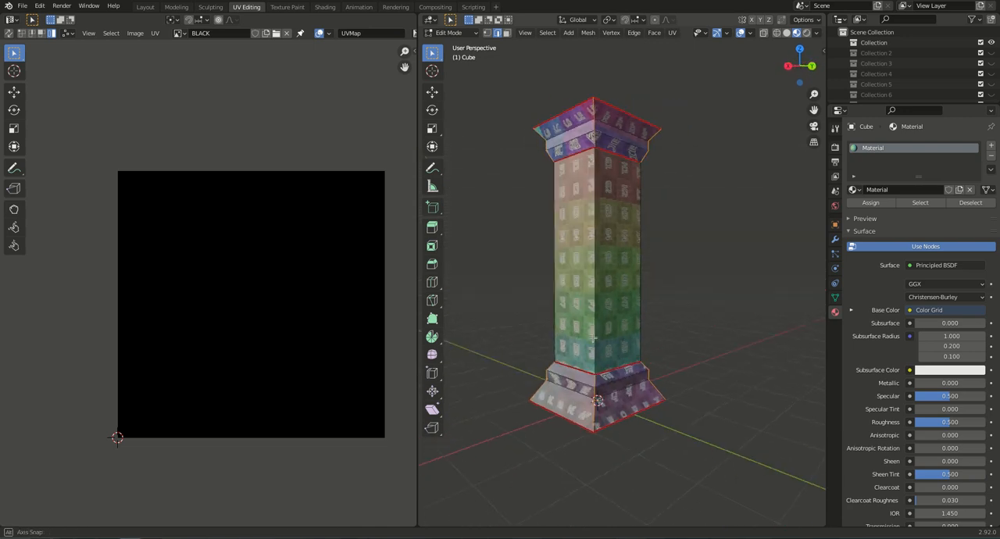
key("ctrl+e")
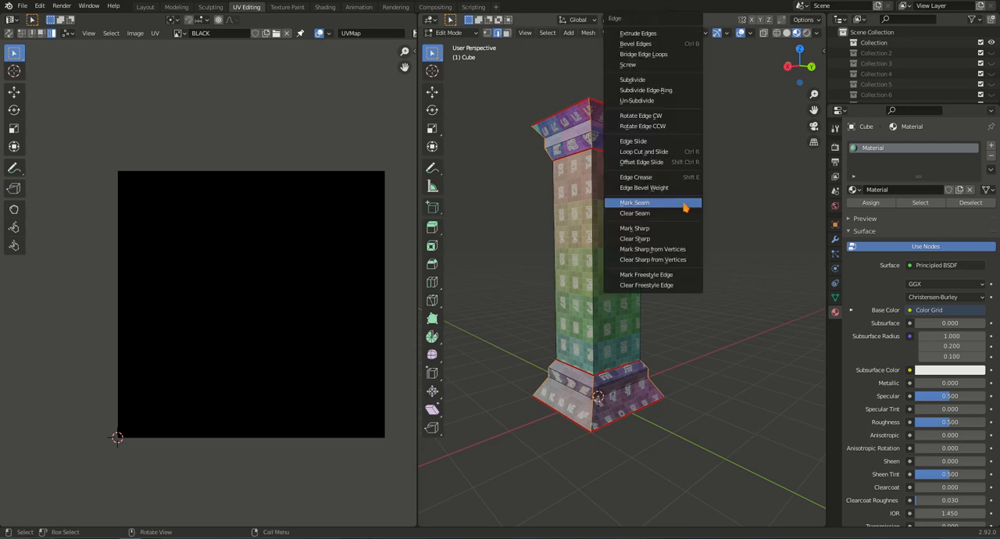
left_click(683, 203)
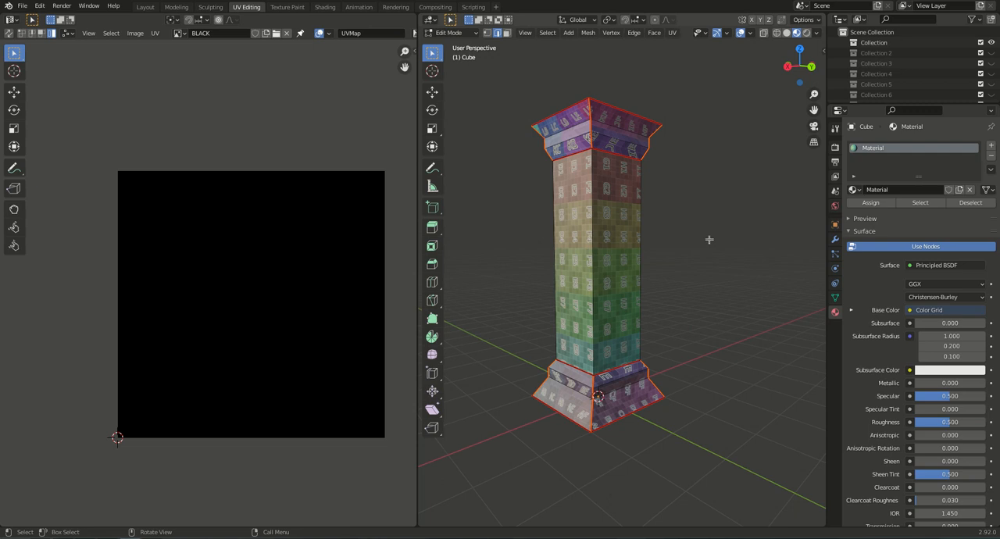
Unwrap the whole column again with the added corner seams and inspect the Color Grid texture around it.
key("a")
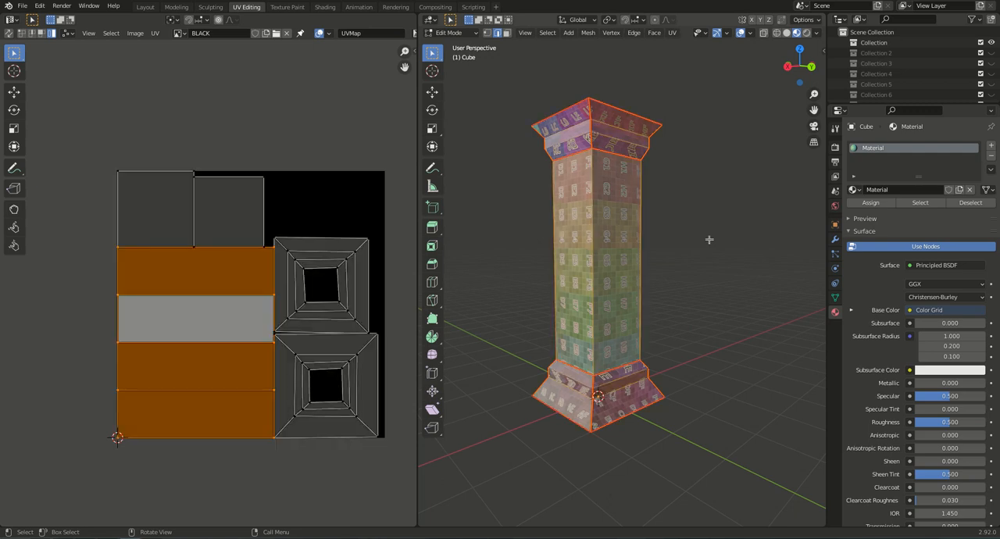
key("u")
left_click(708, 206)
middle_click_drag(588, 208, 629, 142)
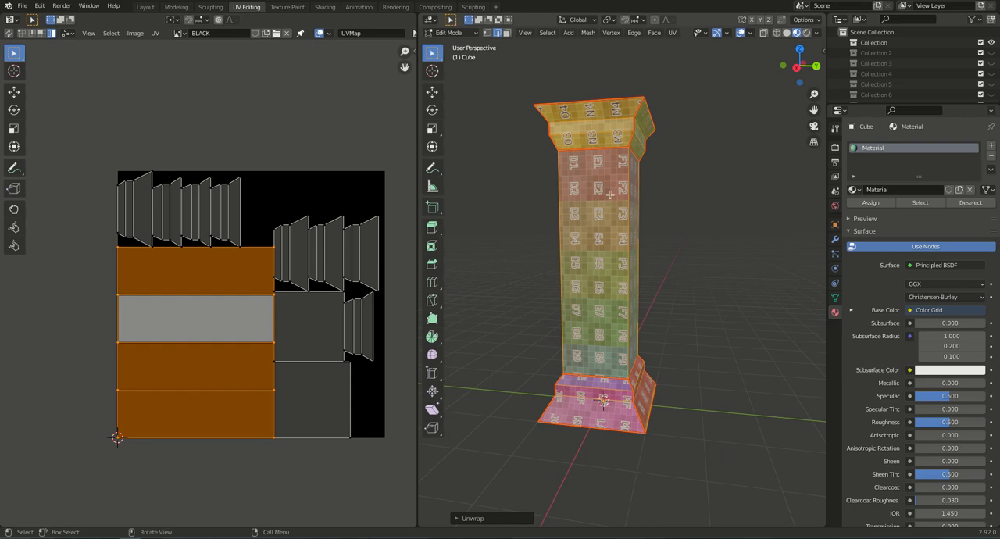
middle_click_drag(627, 355, 612, 293)
middle_click_drag(633, 200, 629, 226)
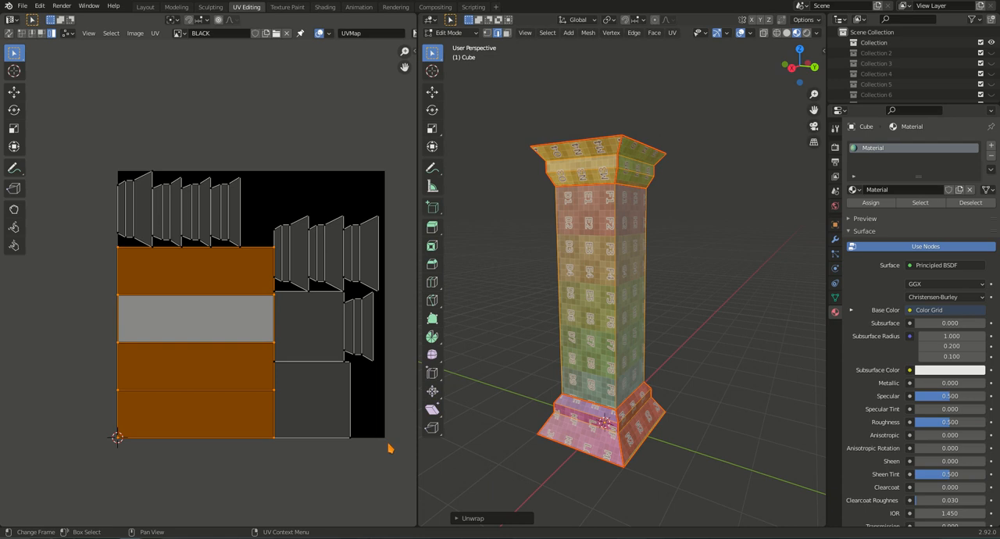
Scale all the UV islands down together to about 0.93 within the black image and select the shaft island.
middle_click_drag(373, 397, 346, 377)
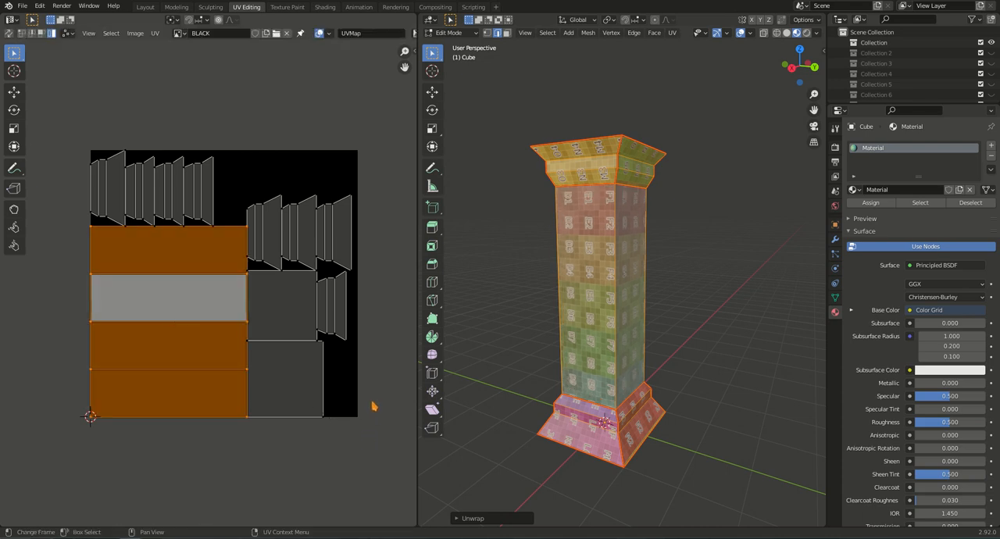
key("a")
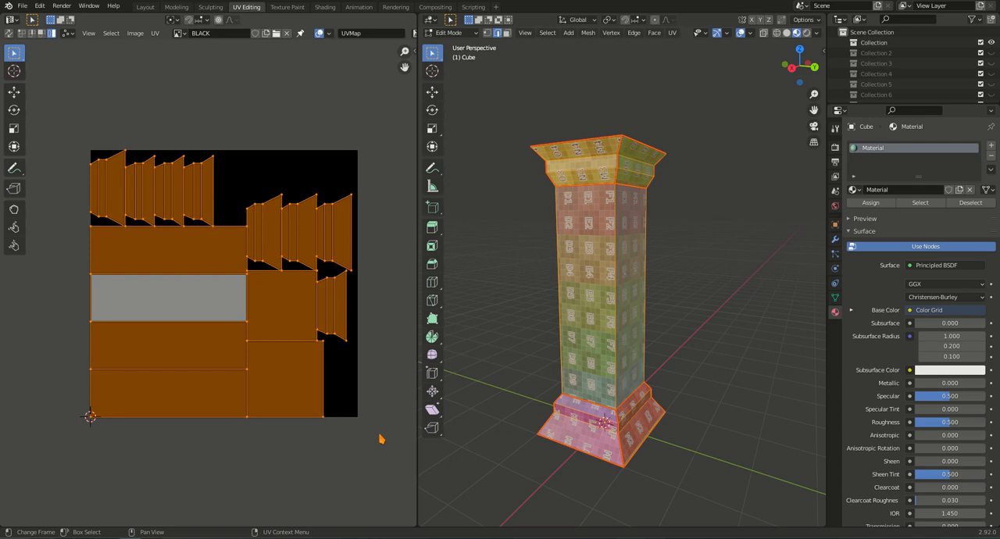
key("s")
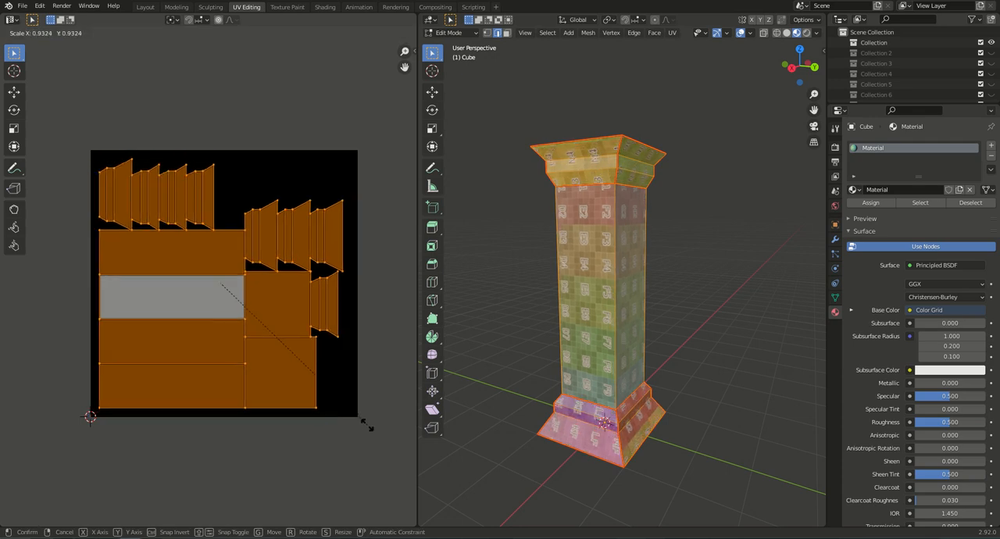
left_click(367, 424)
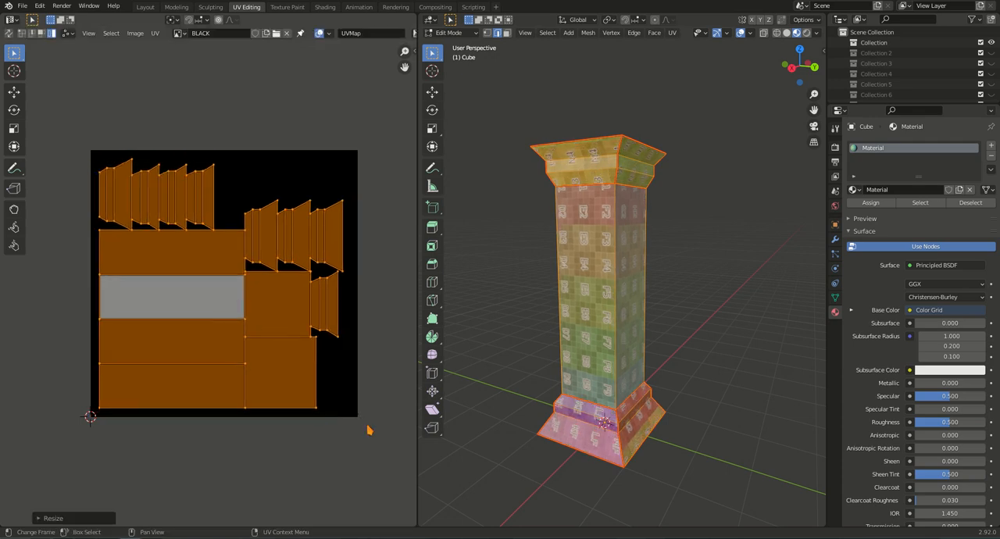
left_click(183, 344)
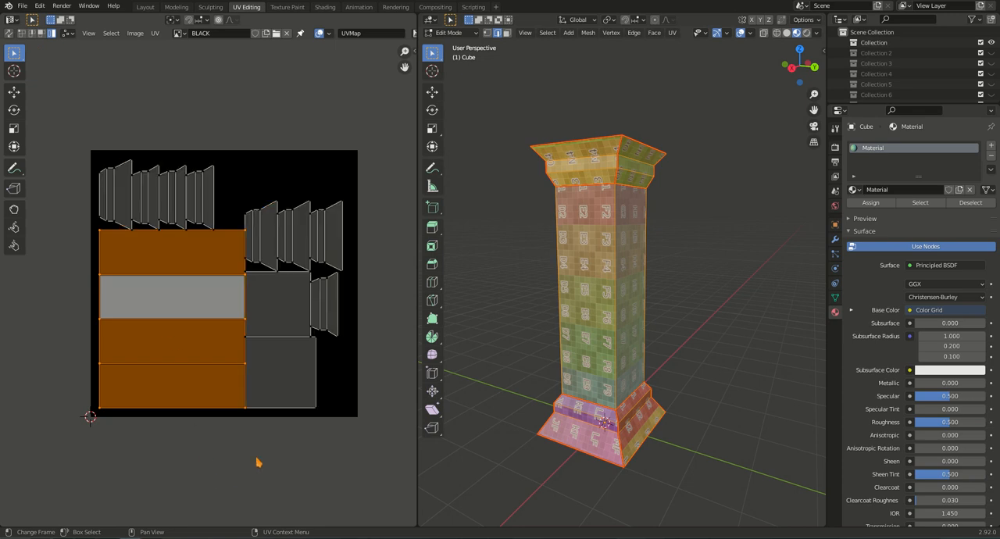
Rotate the shaft island 90 degrees so its strips stand upright and move it up inside the black image.
key("r")
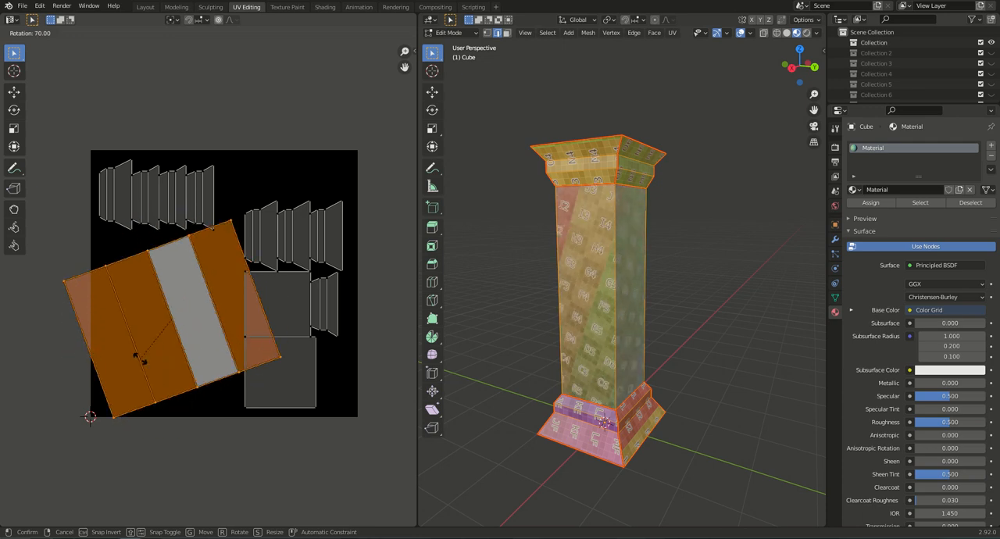
left_click(145, 334)
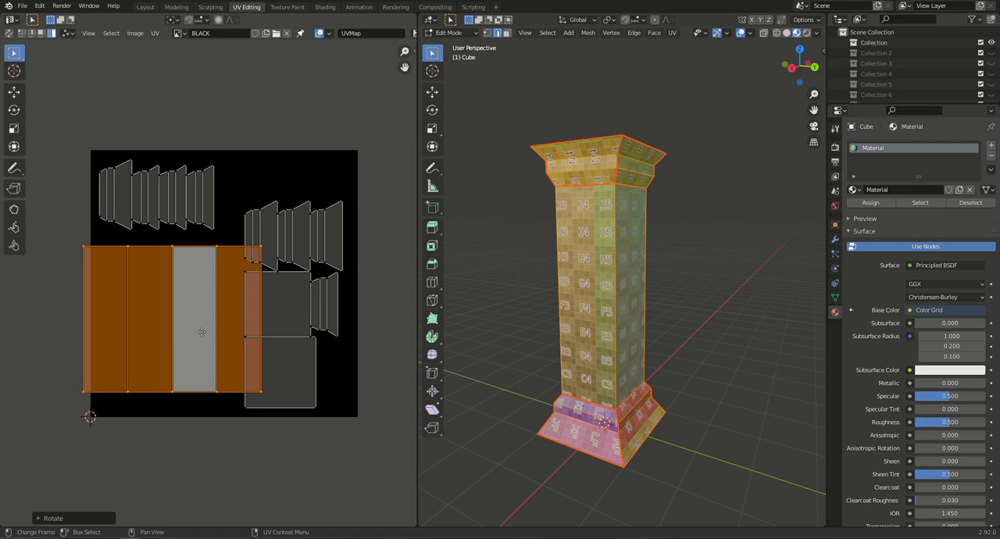
key("g")
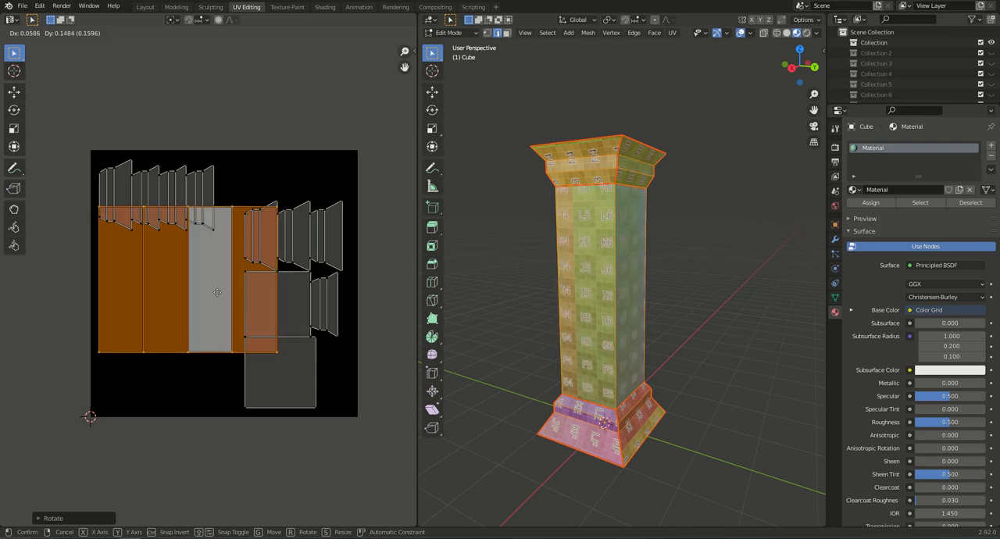
left_click(215, 293)
Select the two square cap islands and move them together outside the black image, beyond its left edge.
left_click(315, 358)
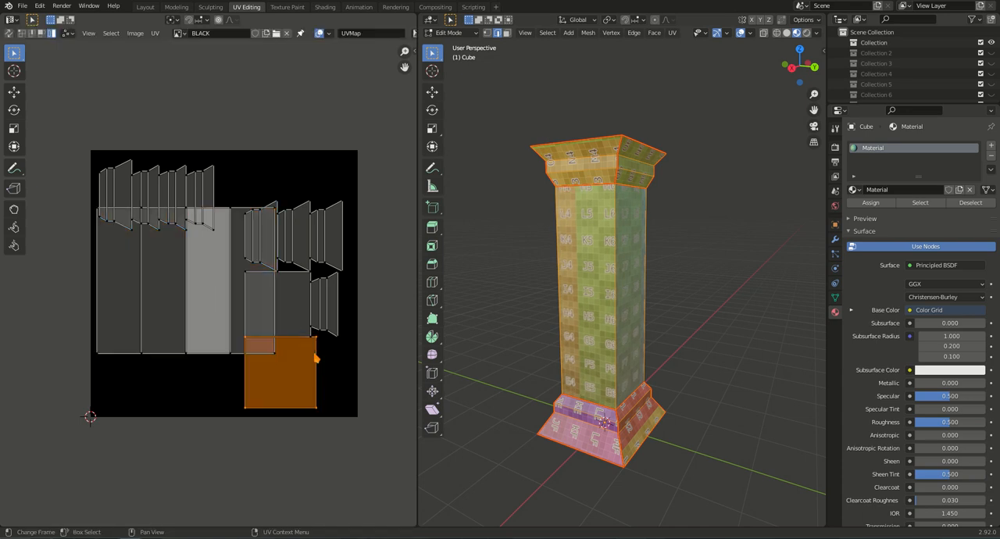
left_click(298, 316, "shift")
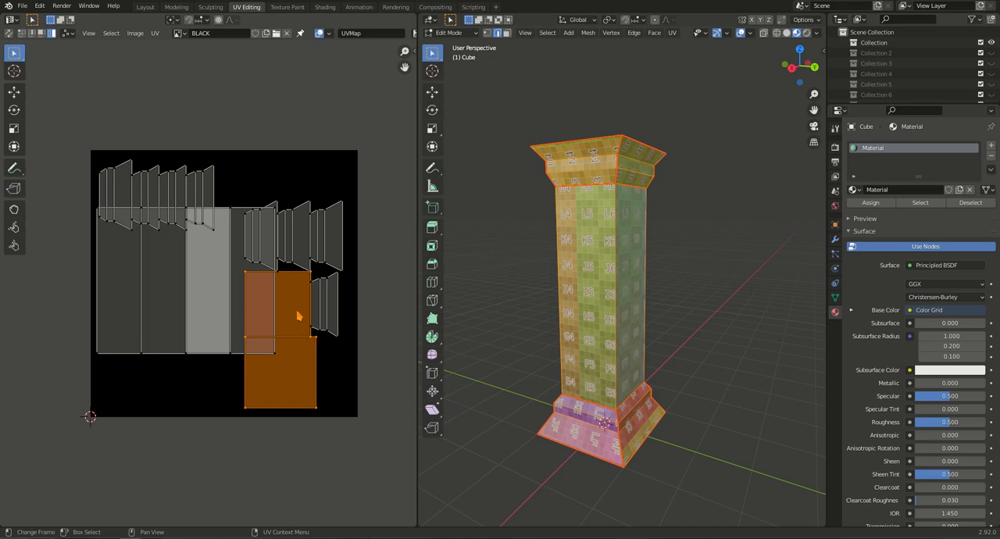
key("g")
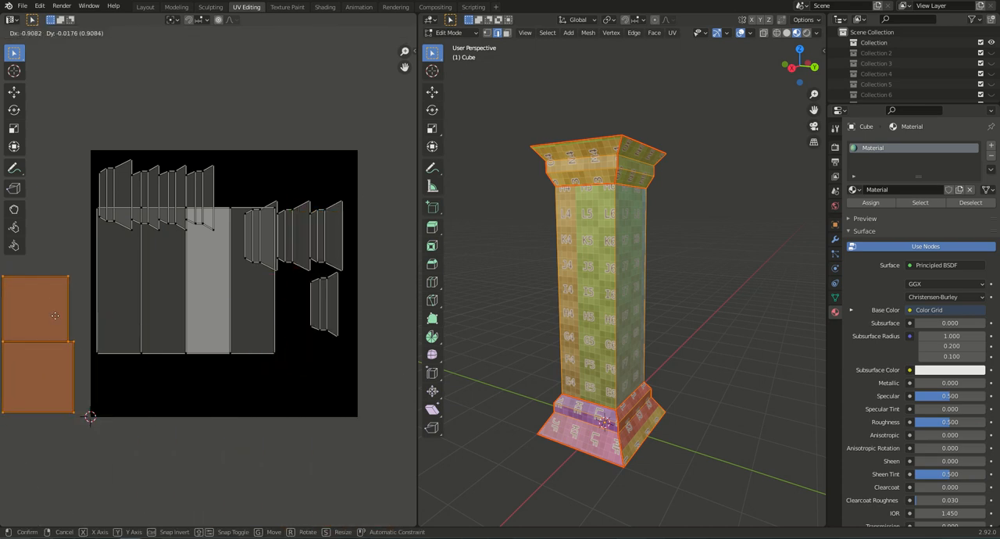
left_click(57, 318)
Turn on UV sync selection, clear the selection and switch to face selection.
middle_click_drag(245, 391, 262, 419)
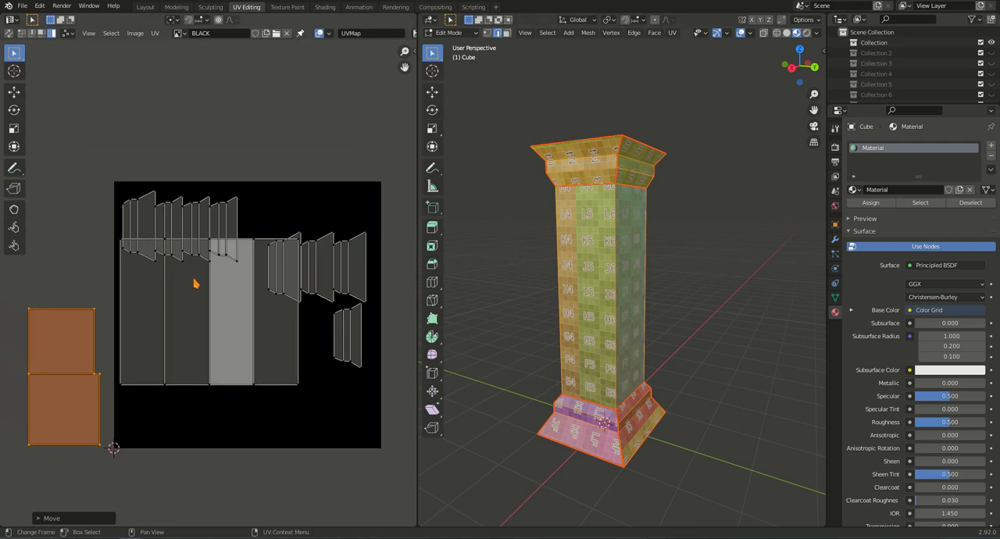
left_click(152, 219)
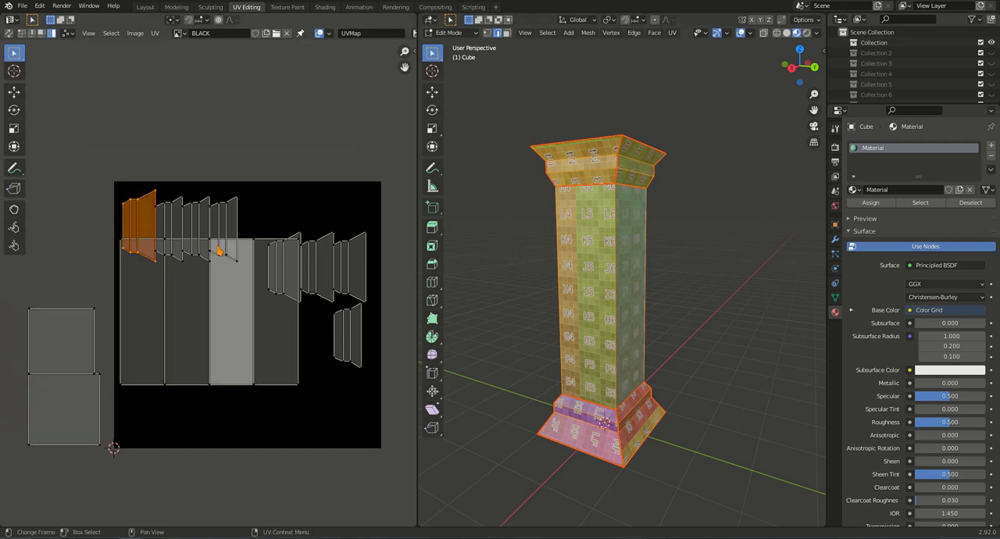
left_click(9, 33)
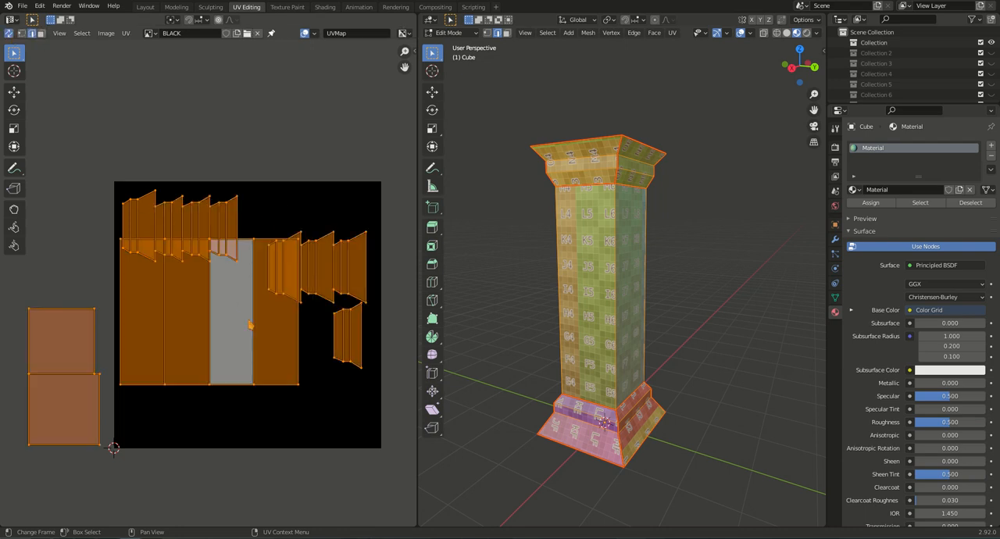
key("alt+a")
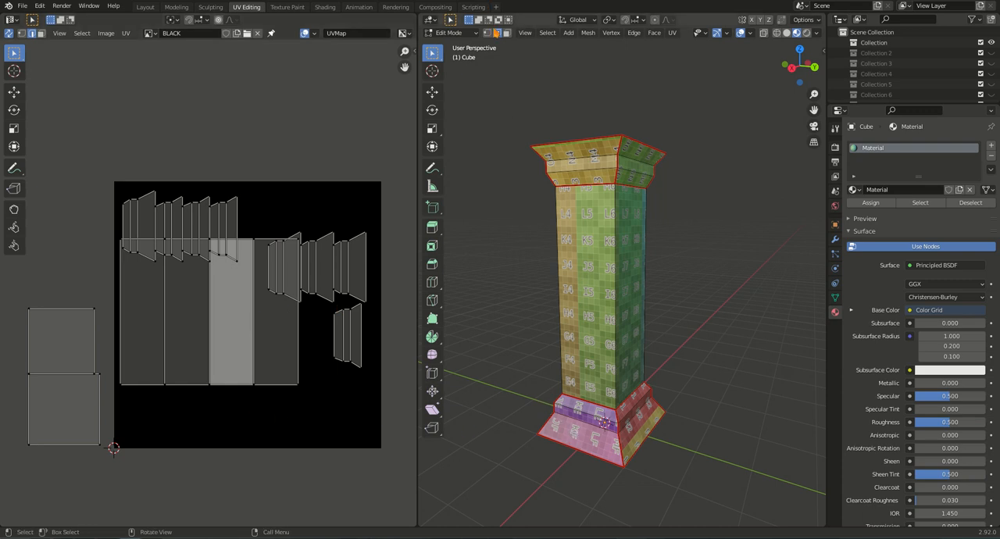
key("3")
Select the whole rightmost base-side island, rotate it 90 degrees and place it below the first strip of the shaft island.
left_click(358, 254)
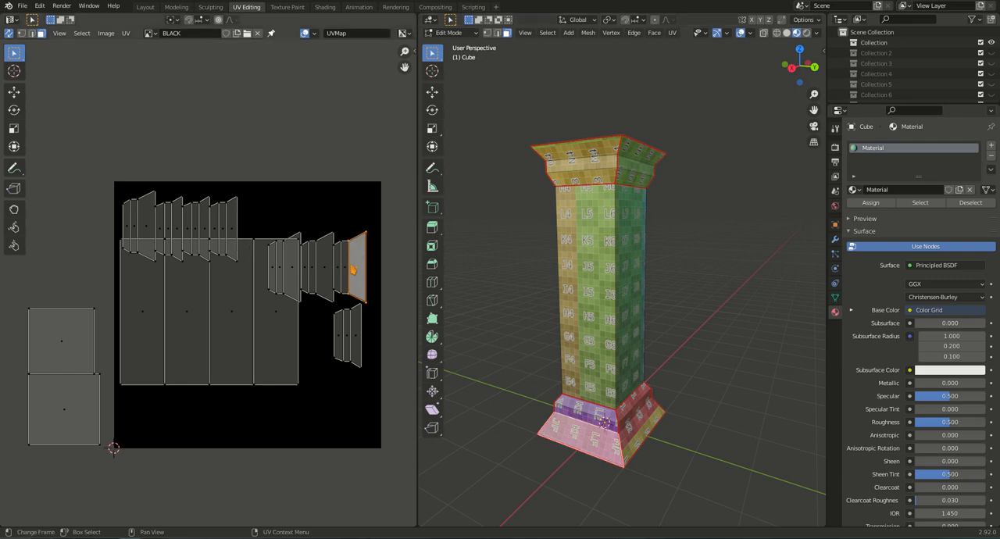
left_click(351, 269, "shift")
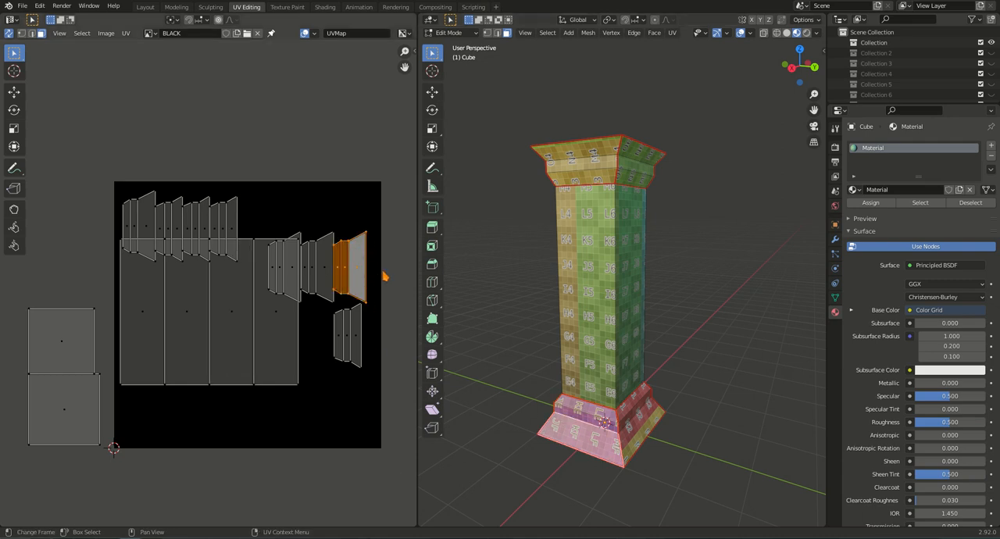
key("r")
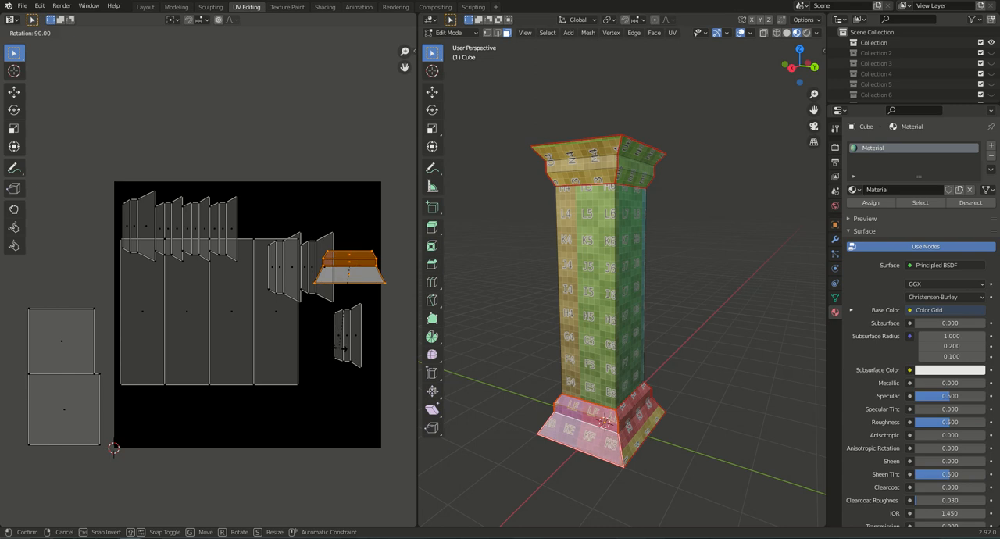
left_click(342, 352)
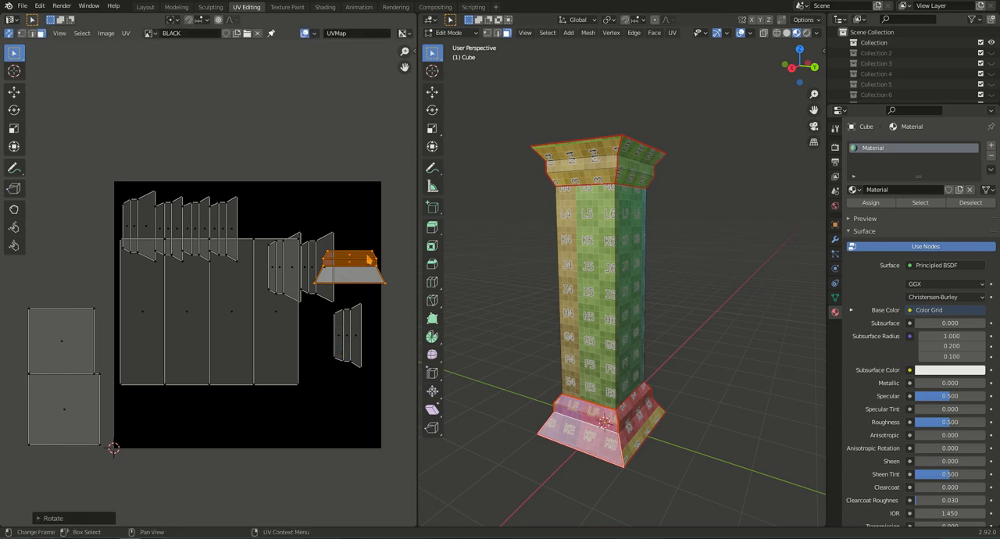
key("g")
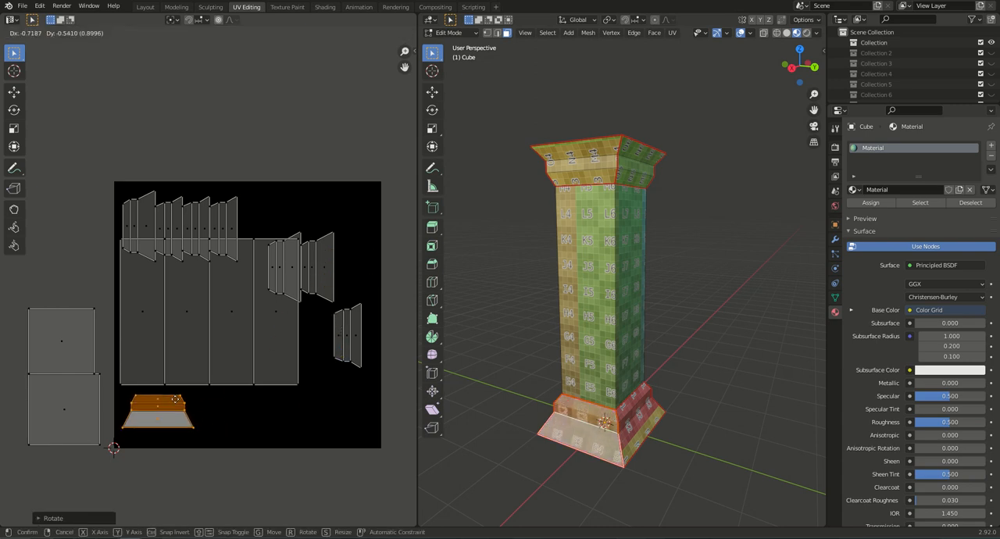
left_click(175, 400)
Select the adjacent base side on the column, rotate its island 90 degrees and place it beside the first base island below the shaft.
left_click(630, 430)
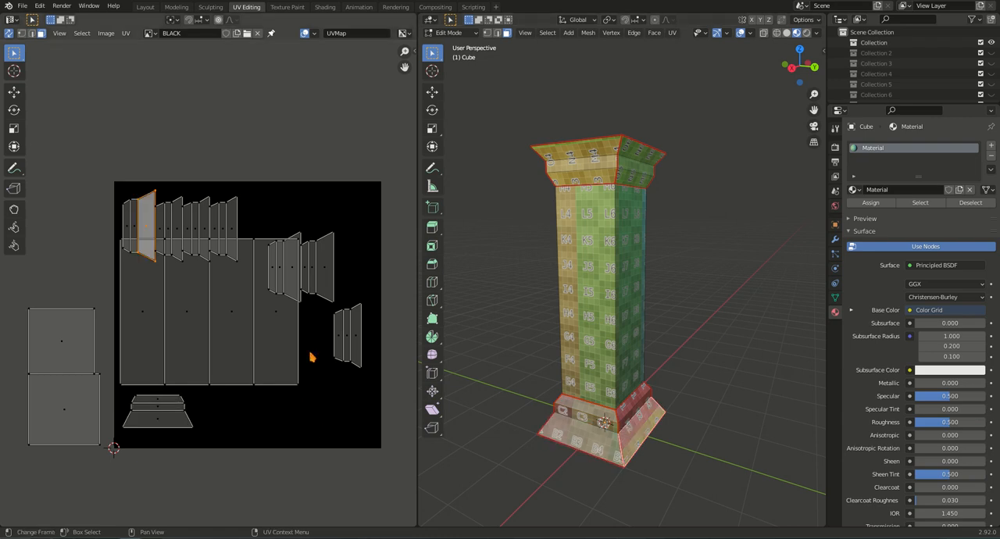
key("ctrl+l")
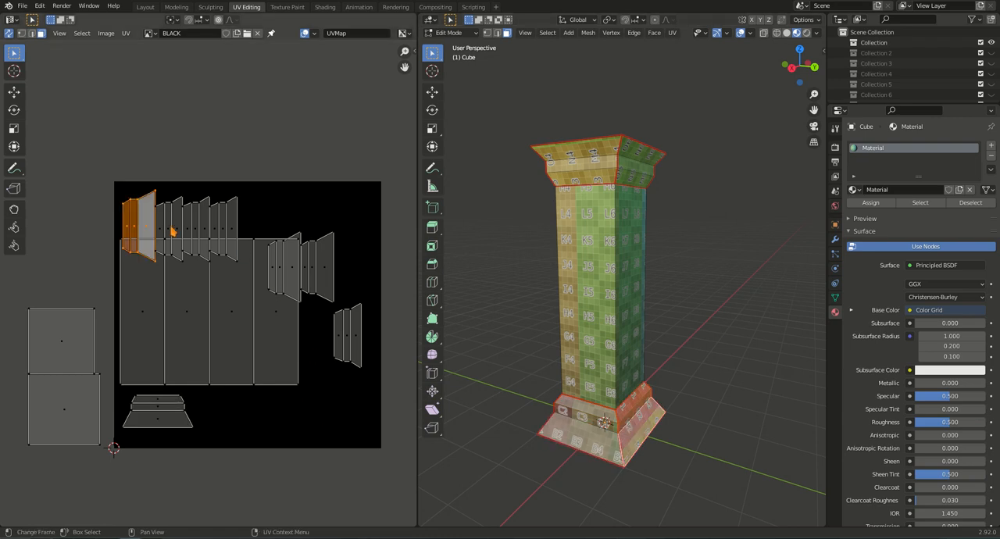
key("r")
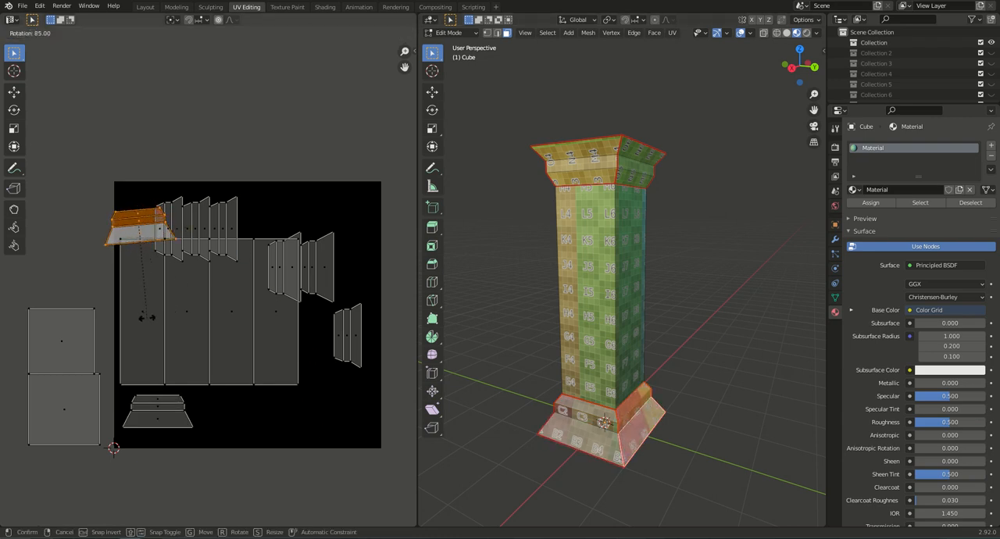
left_click(139, 317)
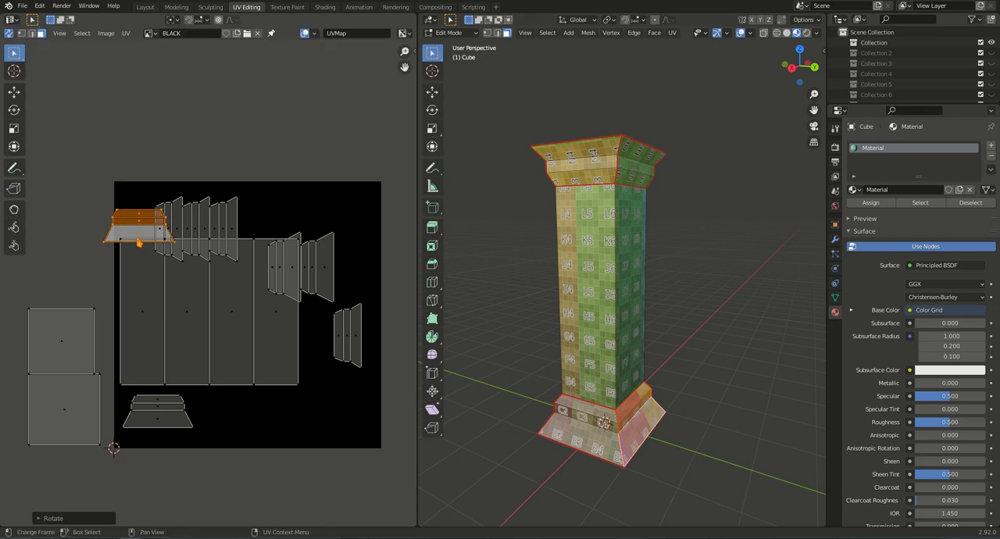
key("g")
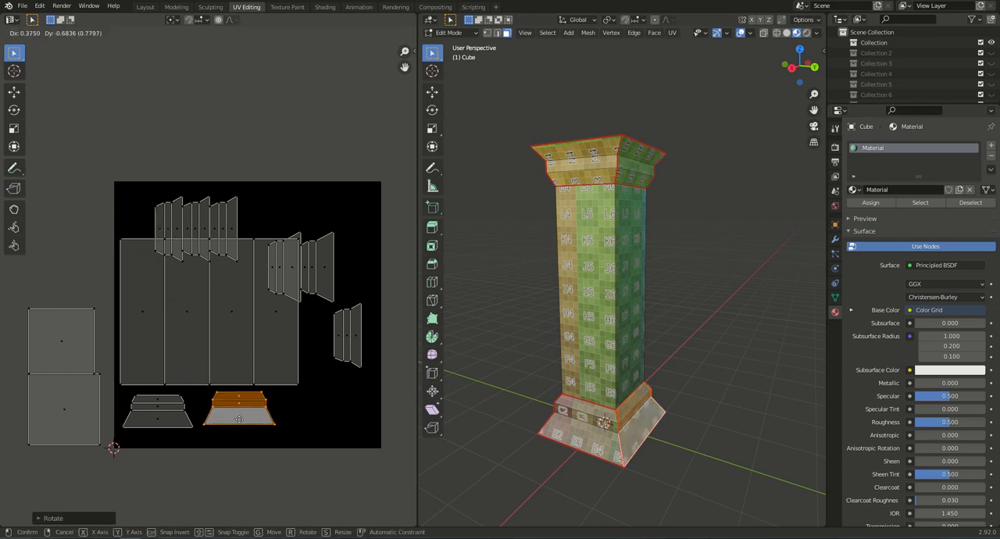
left_click(239, 421)
Select the third base side with its linked faces, rotate its island 90 degrees and place it third in the row below the shaft.
middle_click_drag(699, 442, 547, 449)
left_click(629, 415)
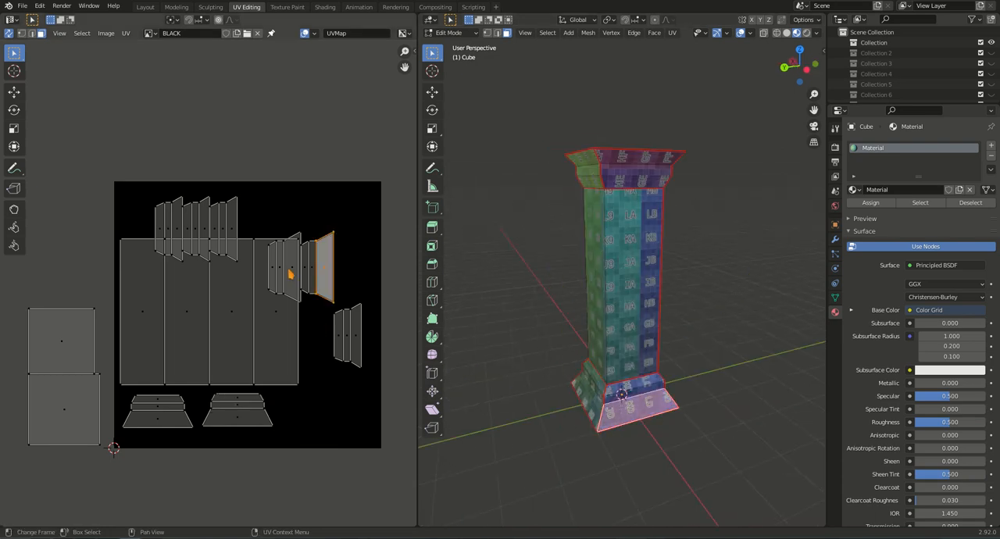
key("ctrl+KP_Add")
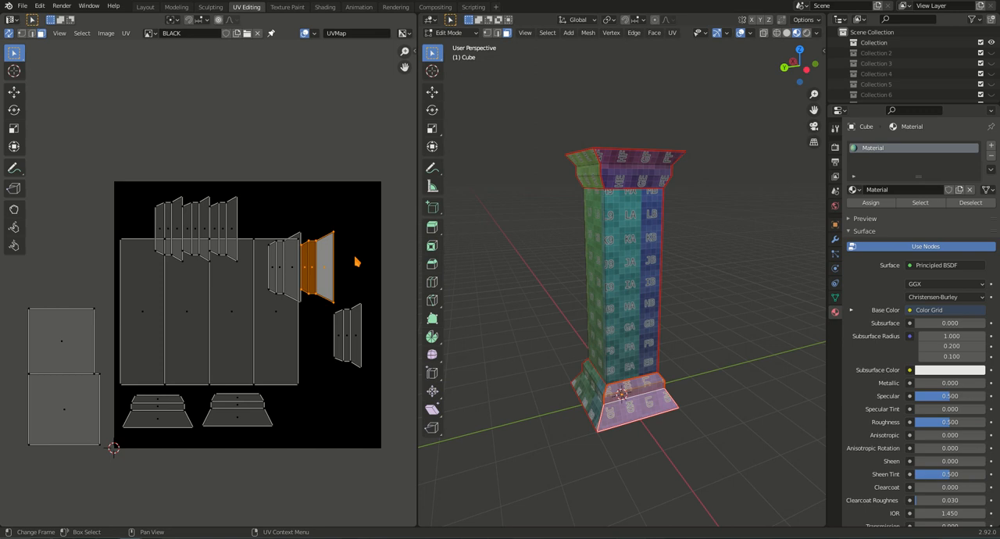
type("r")
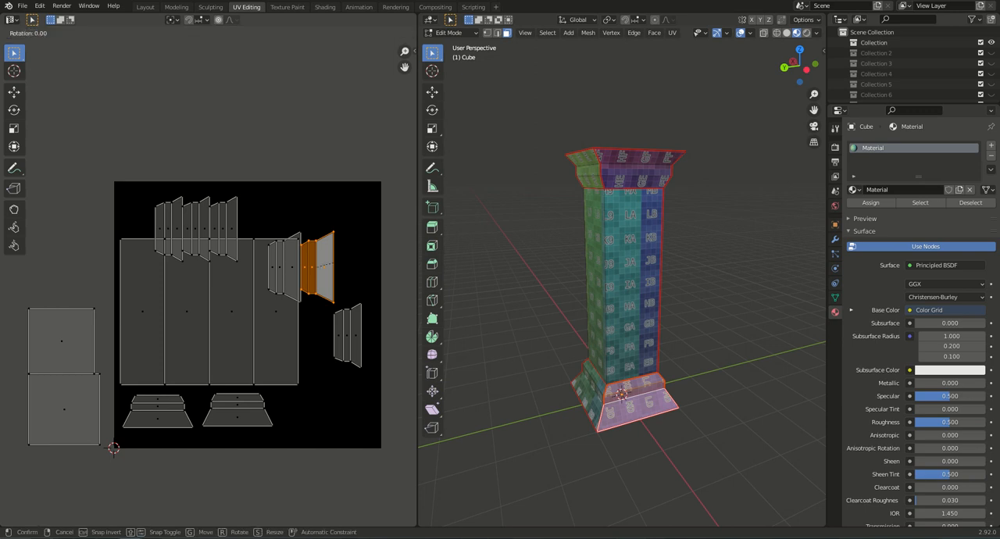
type("90")
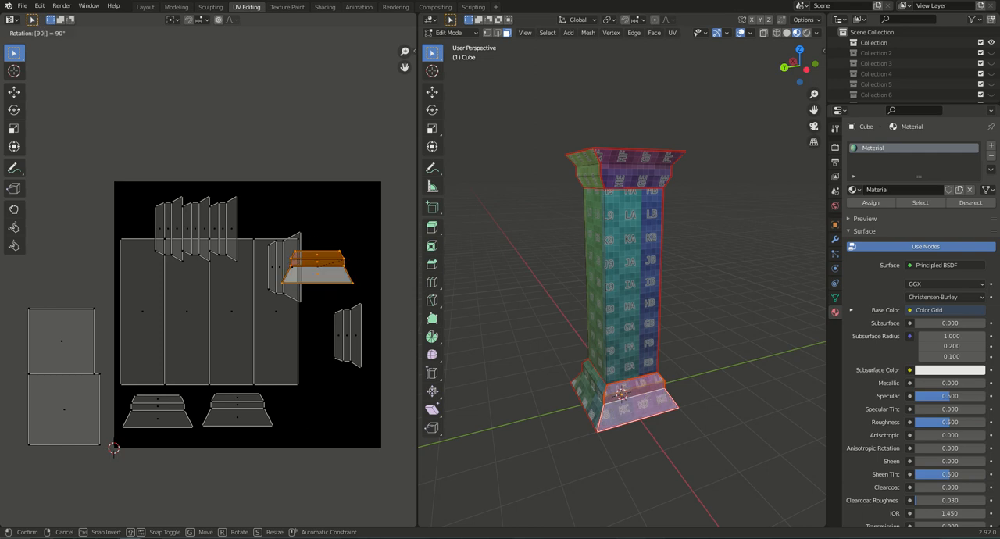
key("Return")
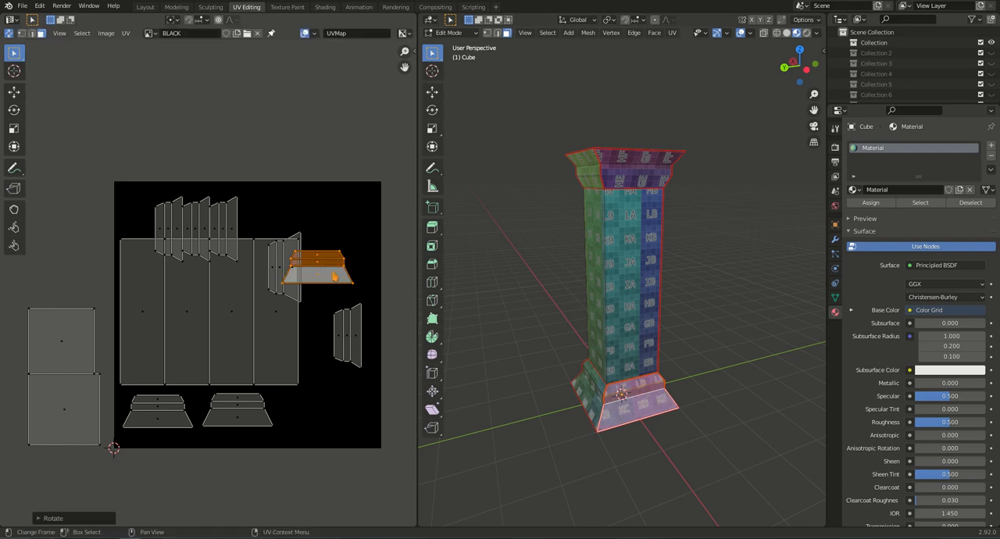
key("g")
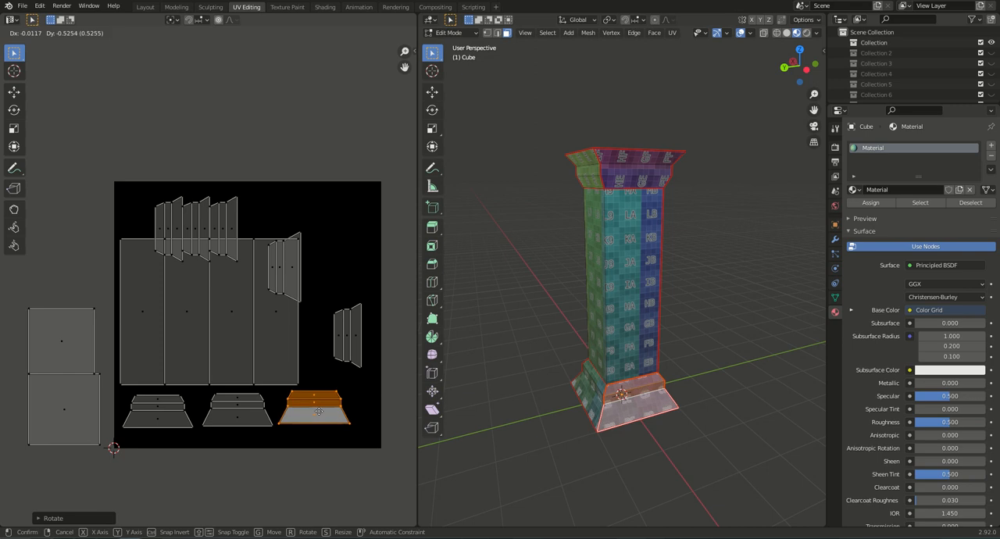
left_click(318, 412)
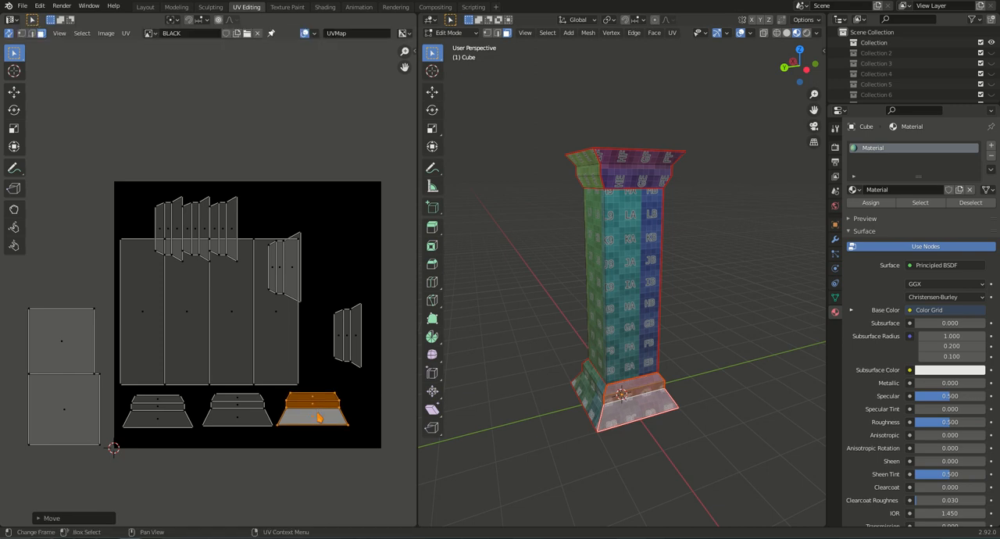
Select the fourth base side with its linked faces, rotate its island 90 degrees and park it across the black image's lower-right corner.
middle_click_drag(639, 405, 632, 438)
key("ctrl+z")
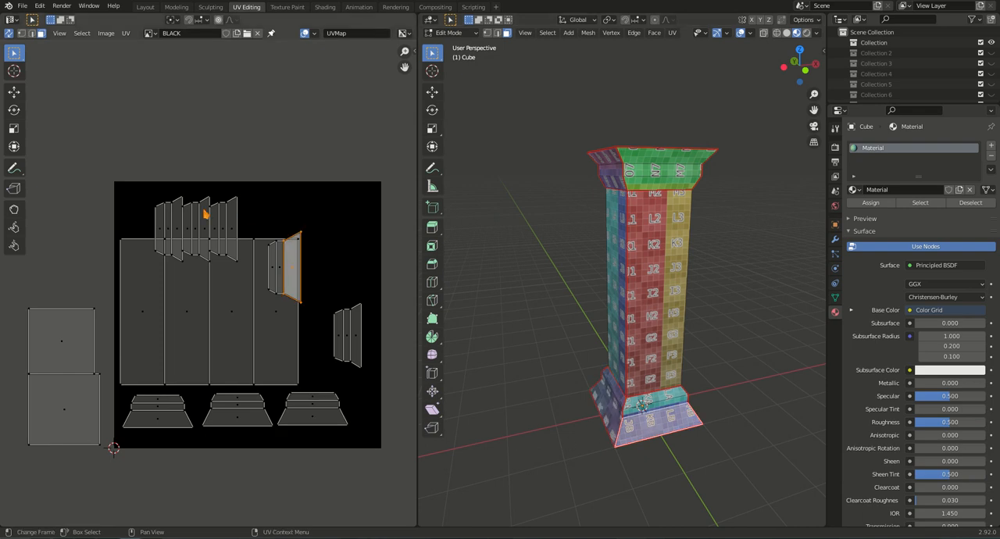
key("ctrl+z")
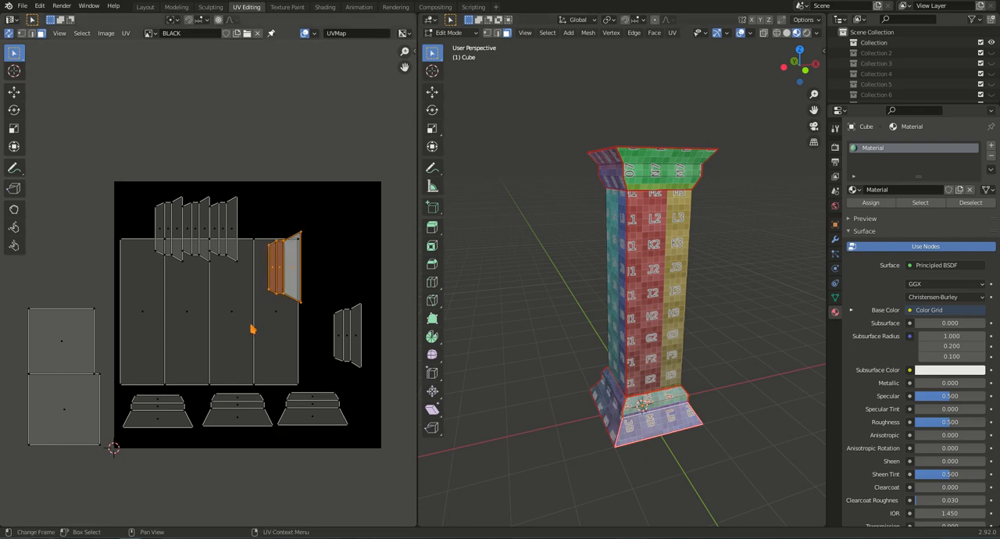
key("r")
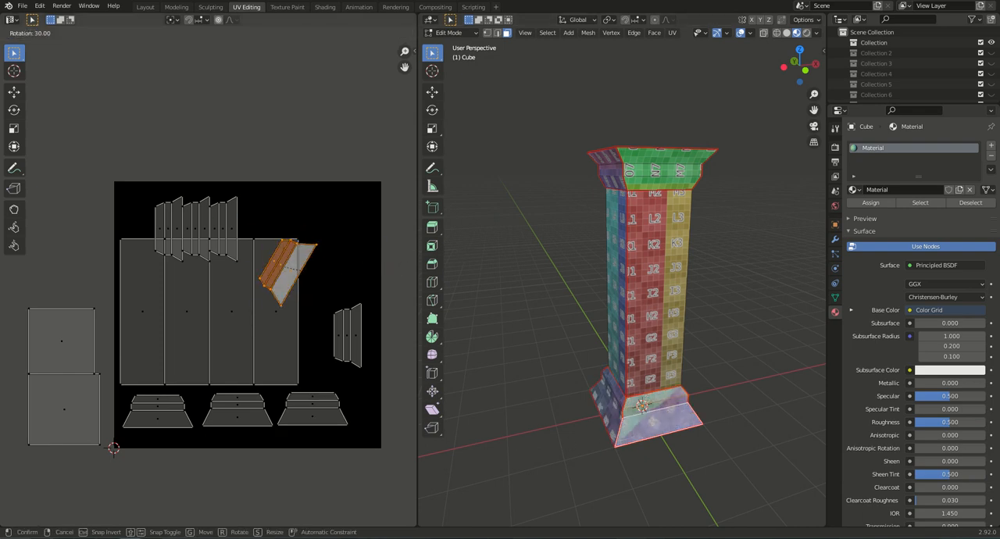
left_click(311, 335)
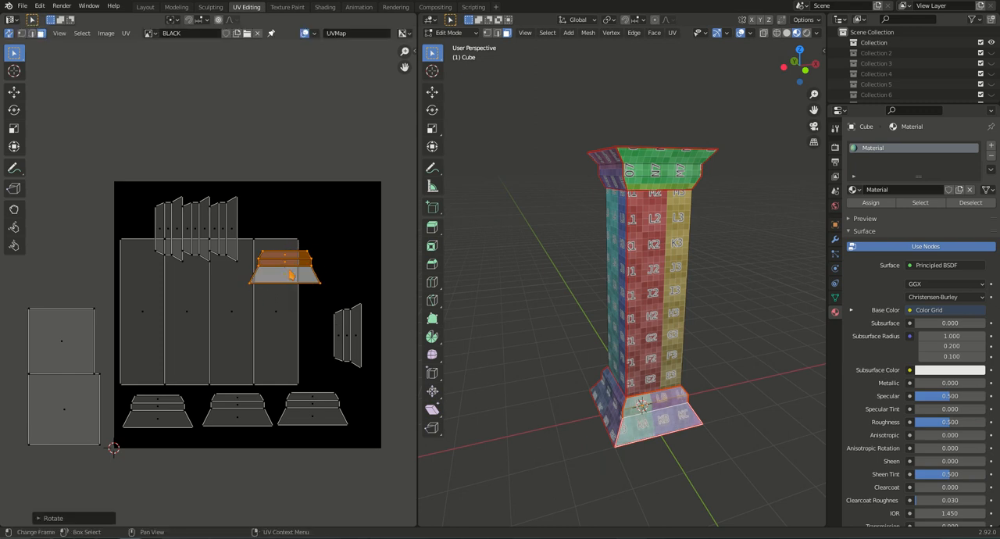
key("g")
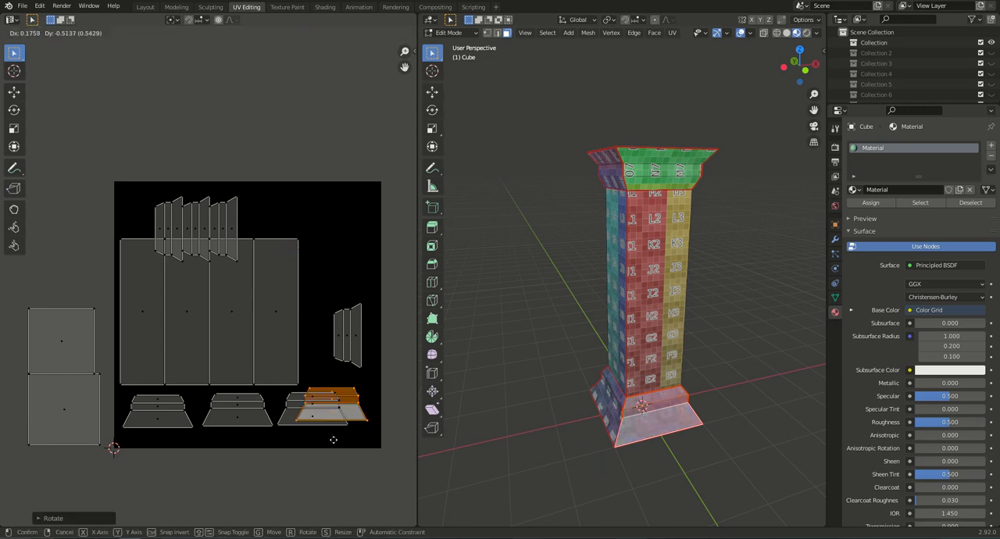
left_click(344, 462)
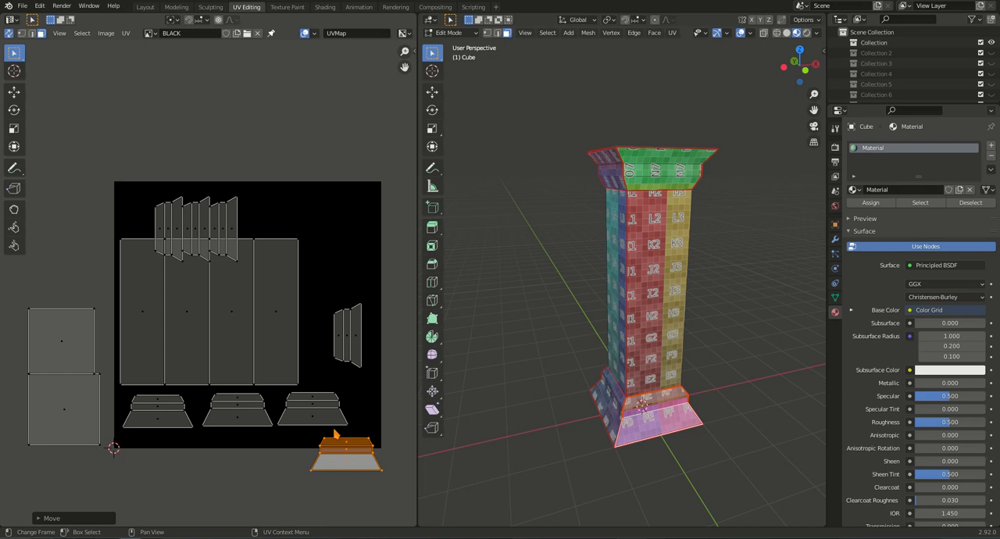
Select the whole island of one capital side, rotate it 90 degrees and place it in the black image's upper-left corner.
middle_click_drag(619, 348, 624, 149)
left_click(623, 142)
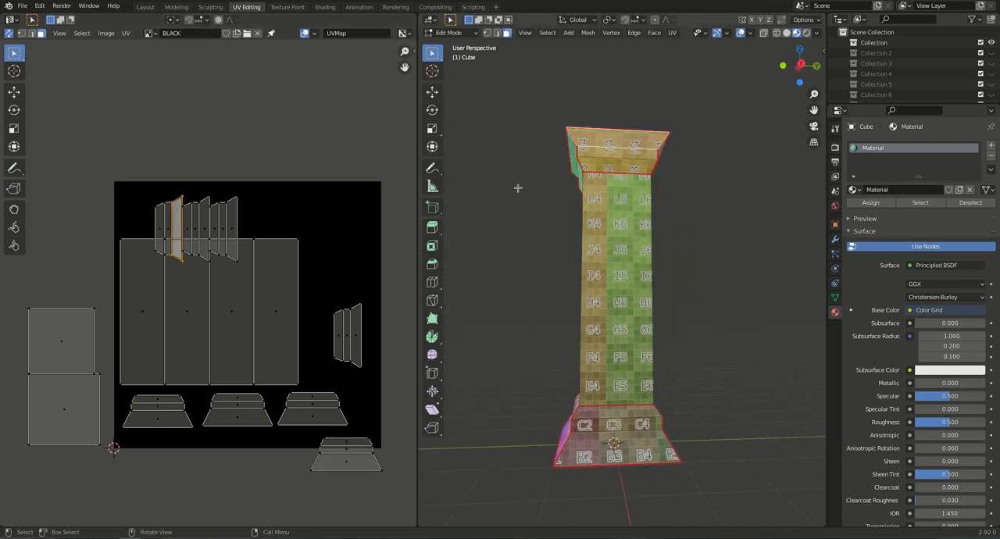
left_click(168, 244, "shift")
key("r")
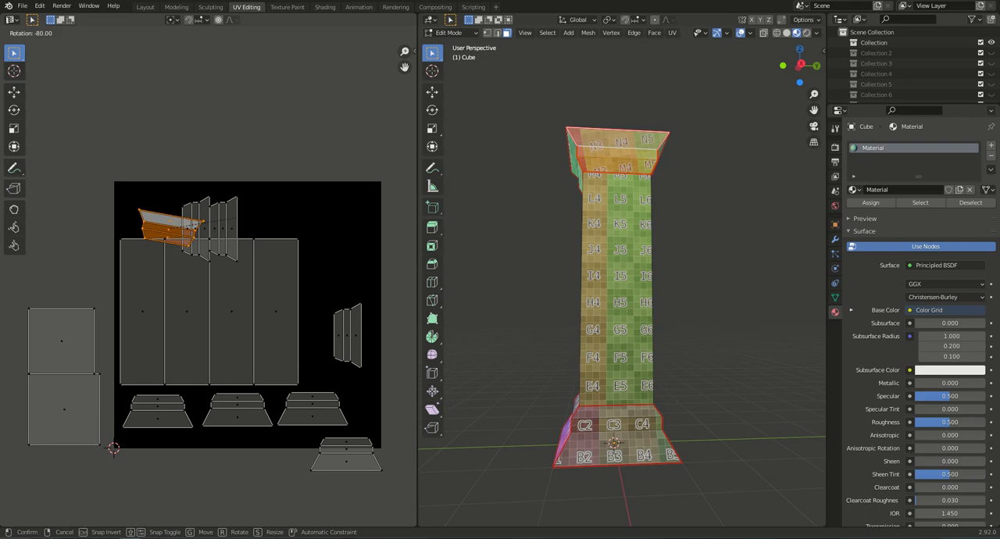
left_click(297, 186)
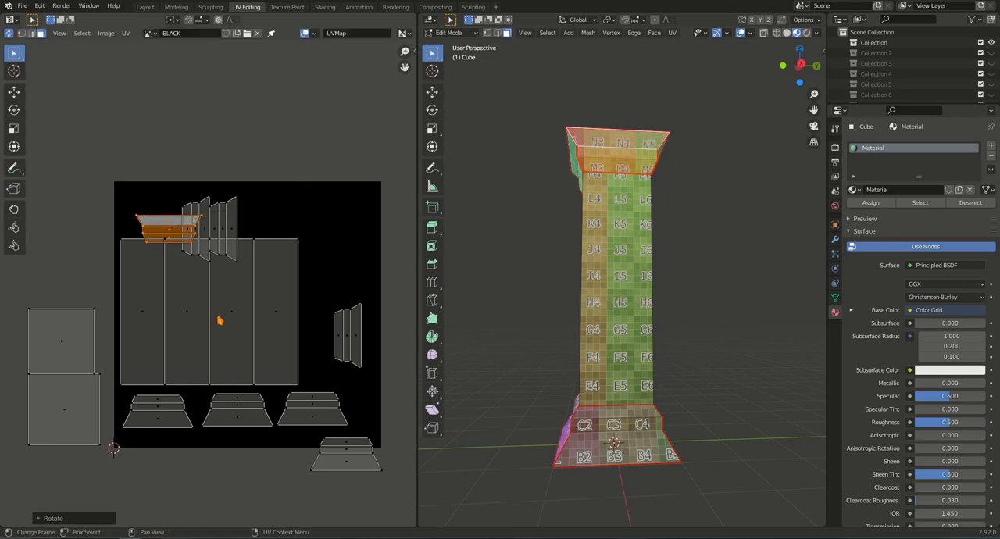
key("g")
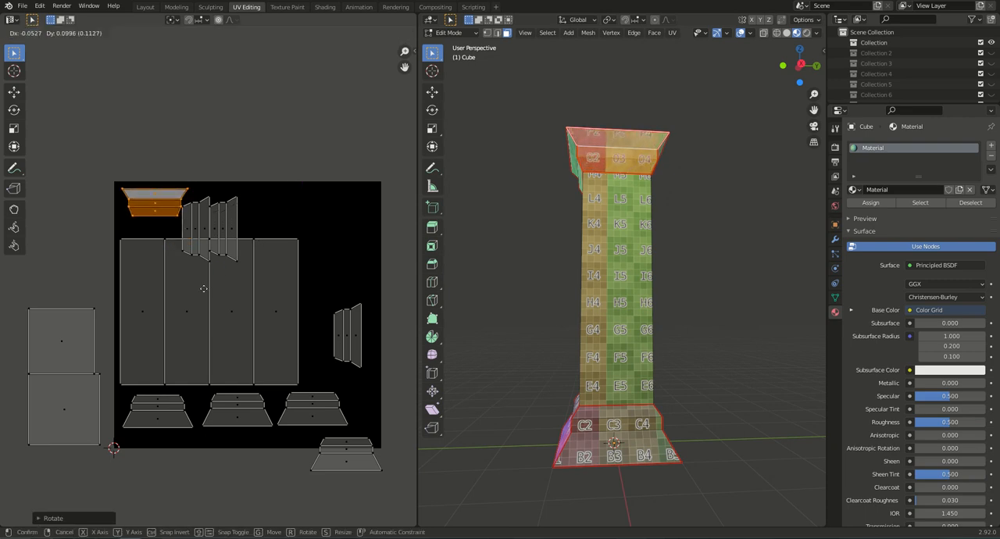
left_click(201, 290)
Select the adjacent capital side with its linked faces, rotate its island 90 degrees and place it beside the first capital island.
middle_click_drag(476, 313, 511, 316)
left_click(534, 178)
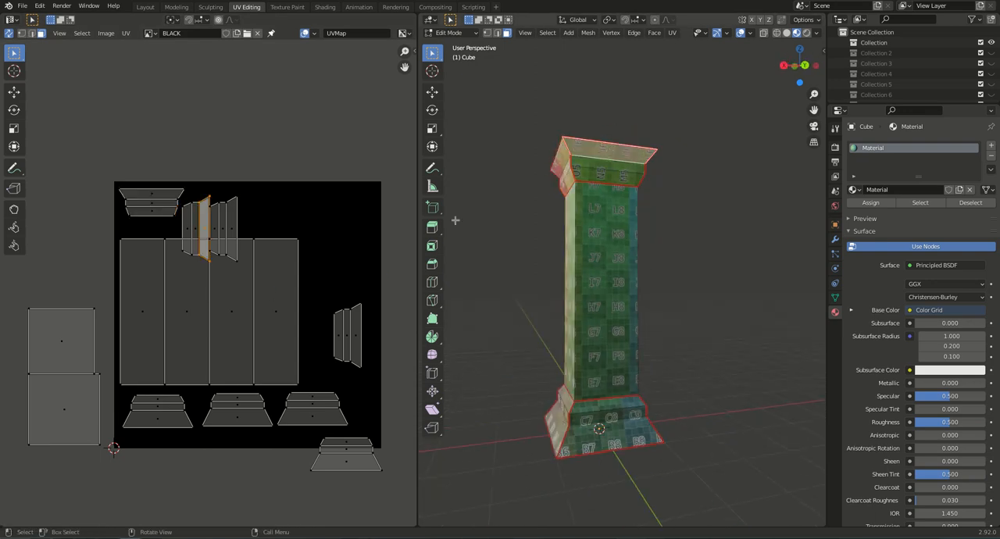
key("ctrl+l")
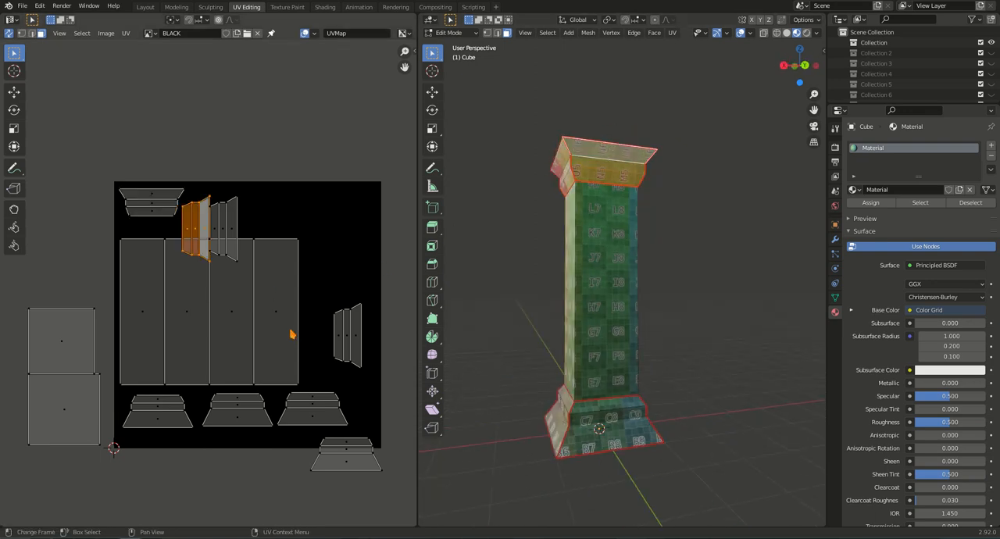
key("g")
key("r")
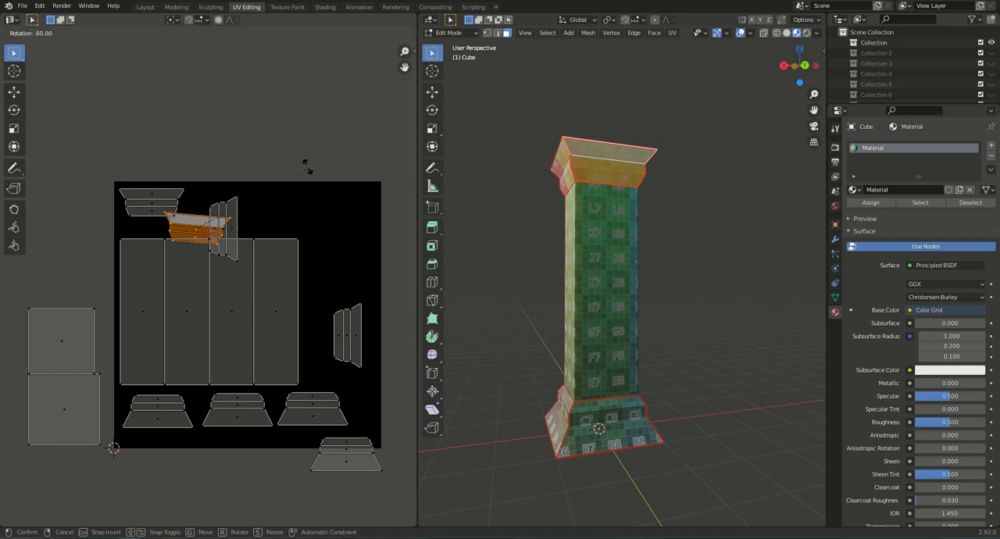
left_click(302, 159)
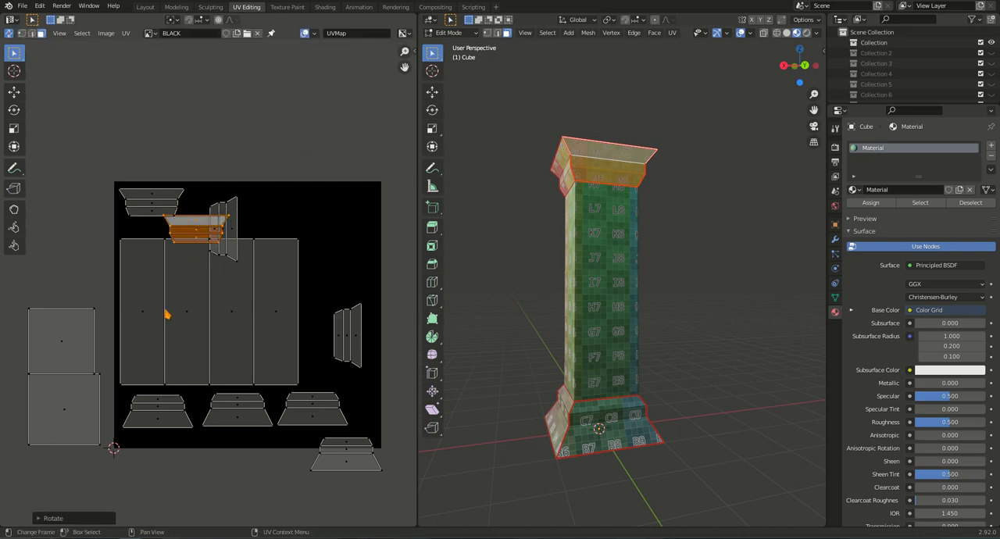
key("g")
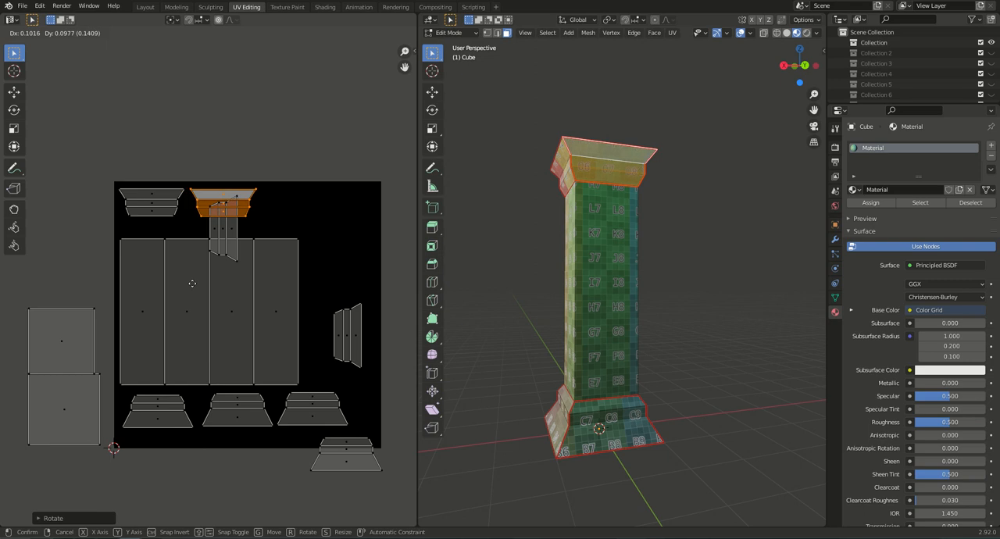
left_click(193, 288)
Select the third capital side with its linked faces, rotate its island 90 degrees and place it third in the row above the shaft.
middle_click_drag(614, 318, 574, 250)
left_click(621, 159)
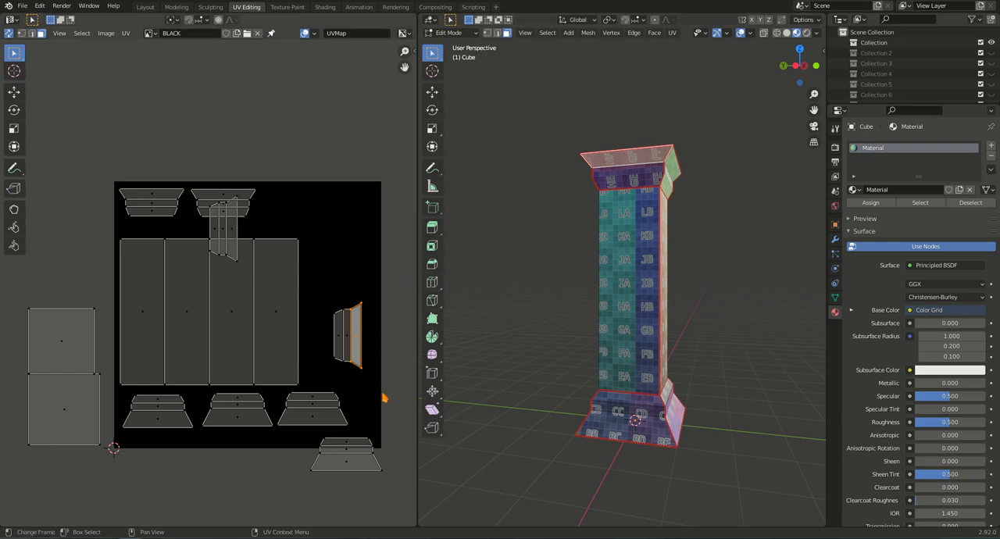
key("ctrl+l")
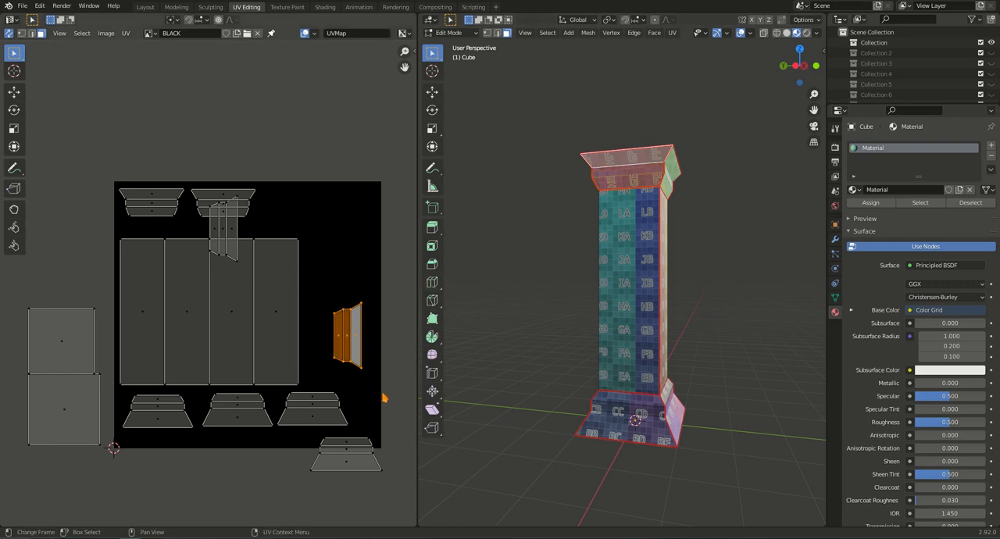
key("r")
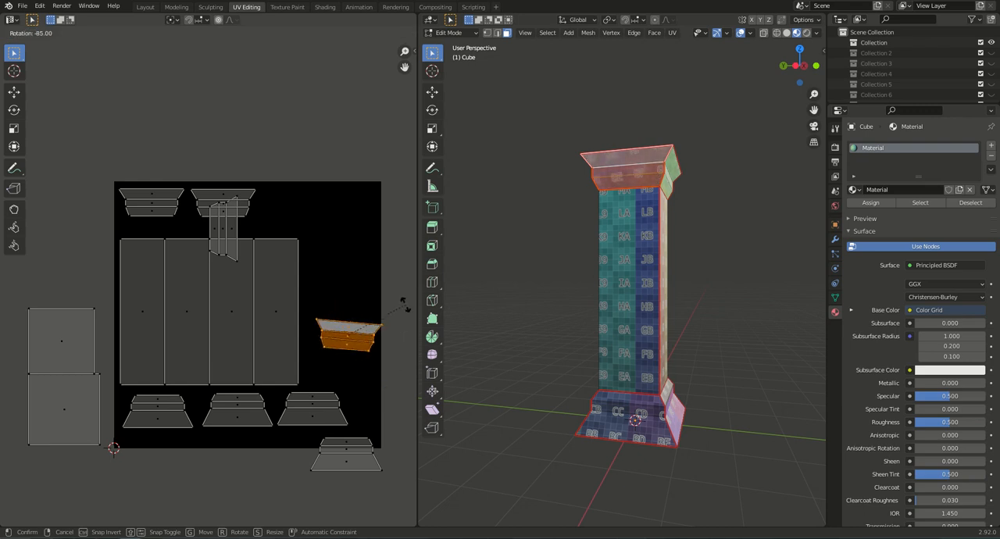
left_click(402, 317)
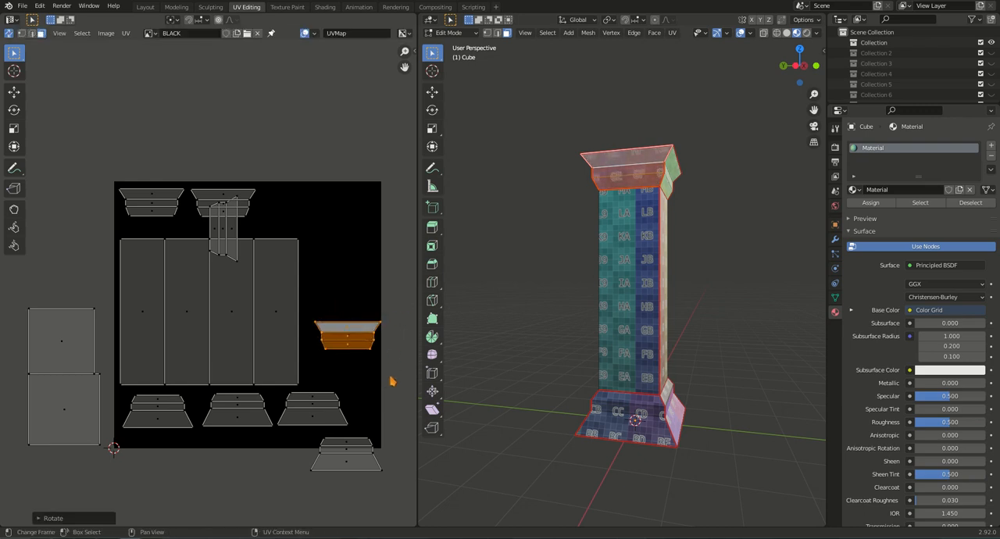
key("g")
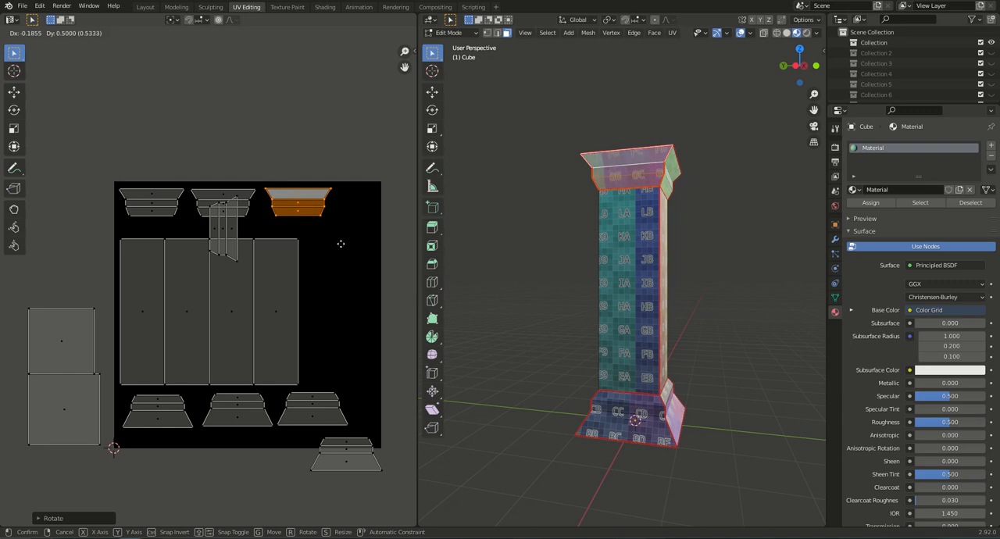
left_click(341, 244)
Select the fourth capital side with its linked faces, rotate its island 90 degrees and place it diagonally below the third capital island.
middle_click_drag(627, 347, 558, 343)
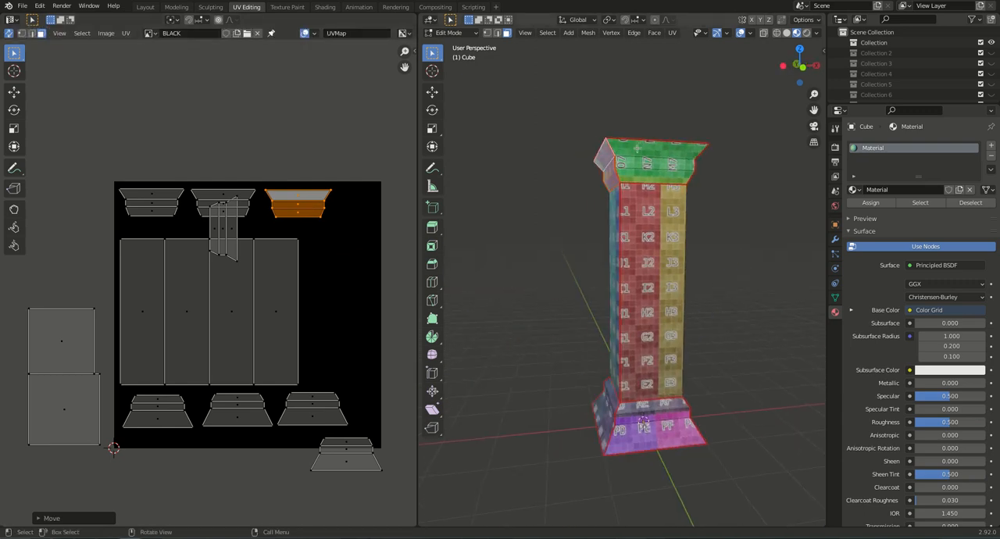
left_click(638, 147)
key("ctrl+l")
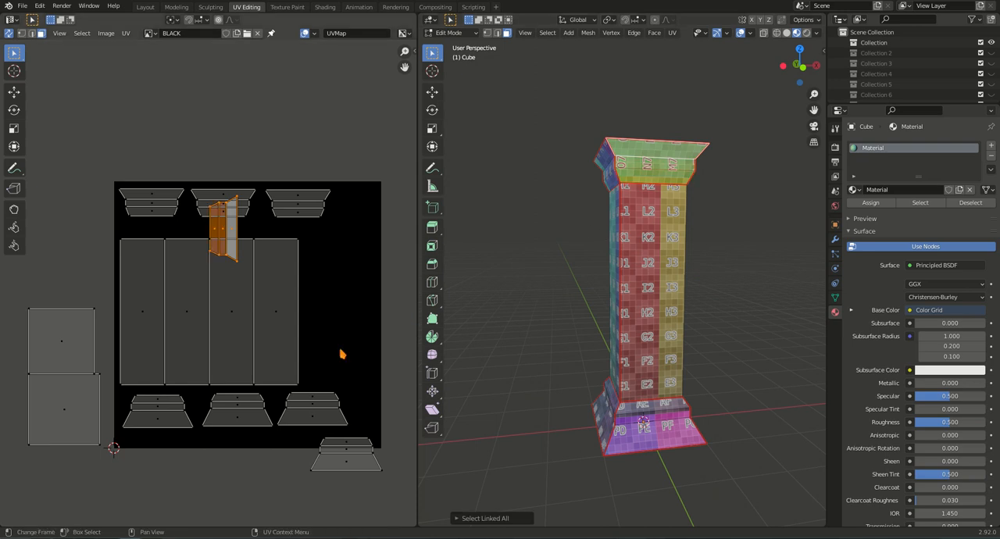
key("r")
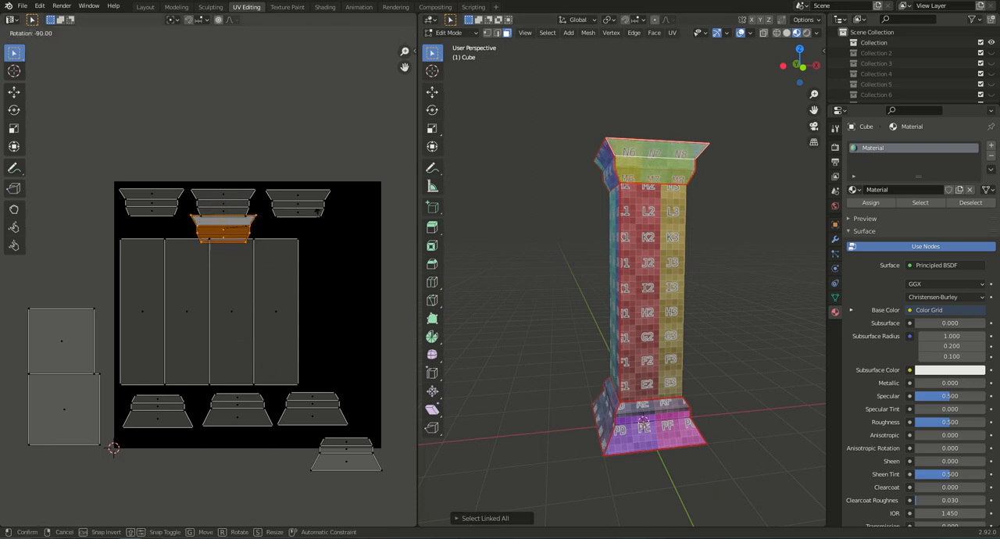
left_click(319, 214)
key("g")
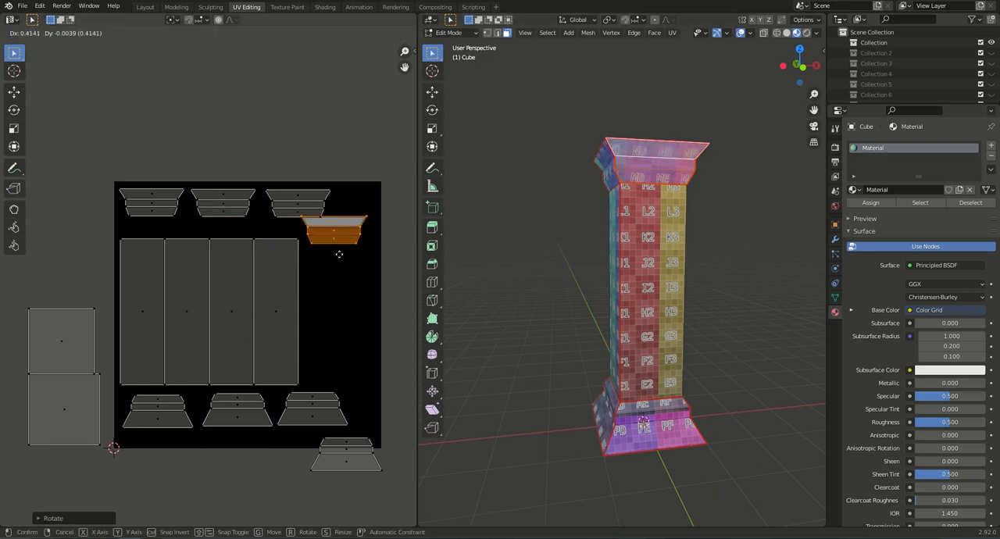
left_click(350, 261)
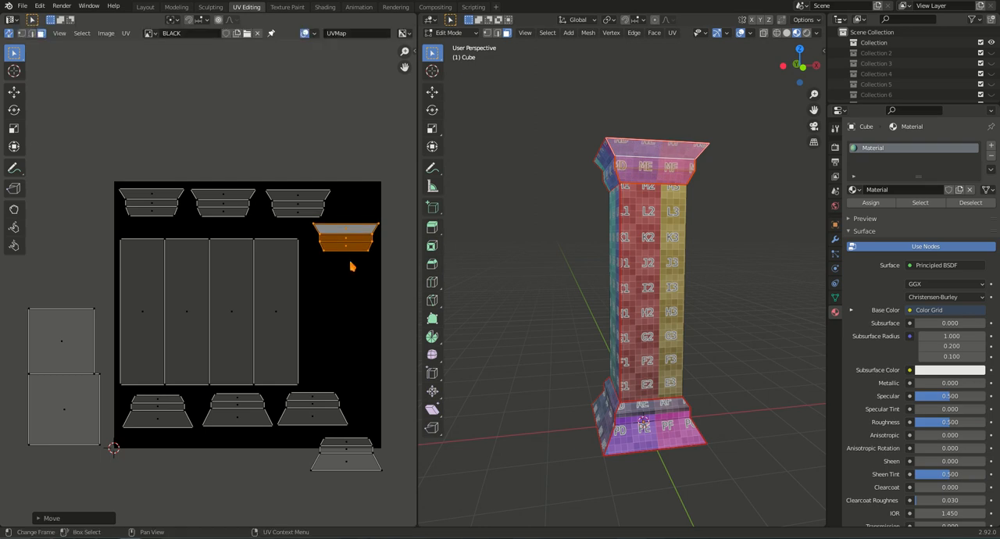
Move the two square cap islands into the space beside the shaft, with the larger bottom cap below the smaller top cap.
left_click(69, 416)
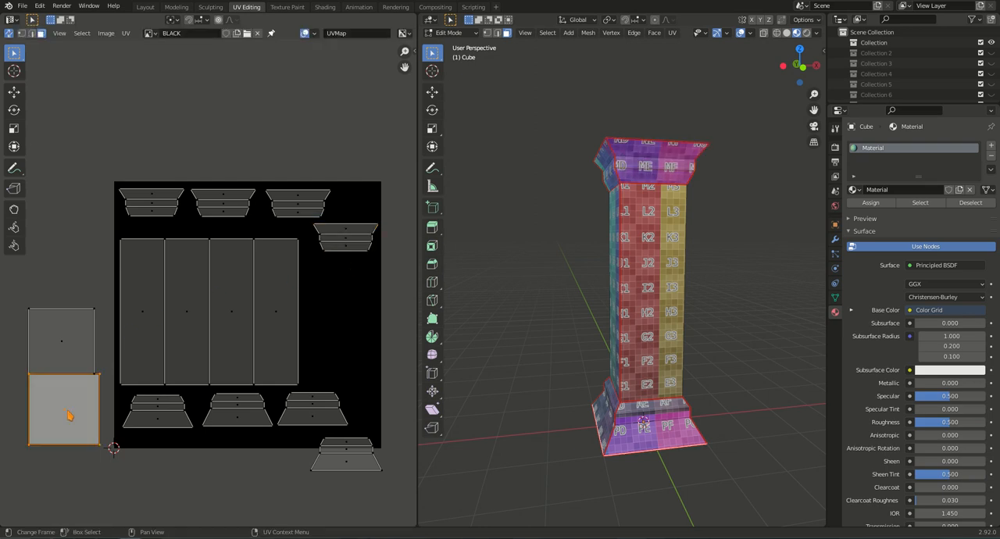
middle_click_drag(599, 484, 593, 465)
key("g")
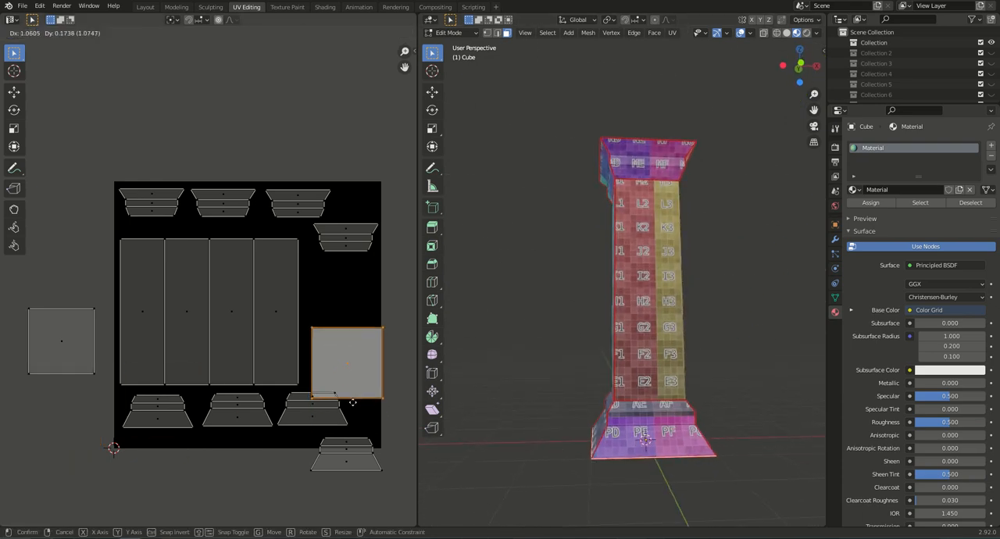
left_click(347, 390)
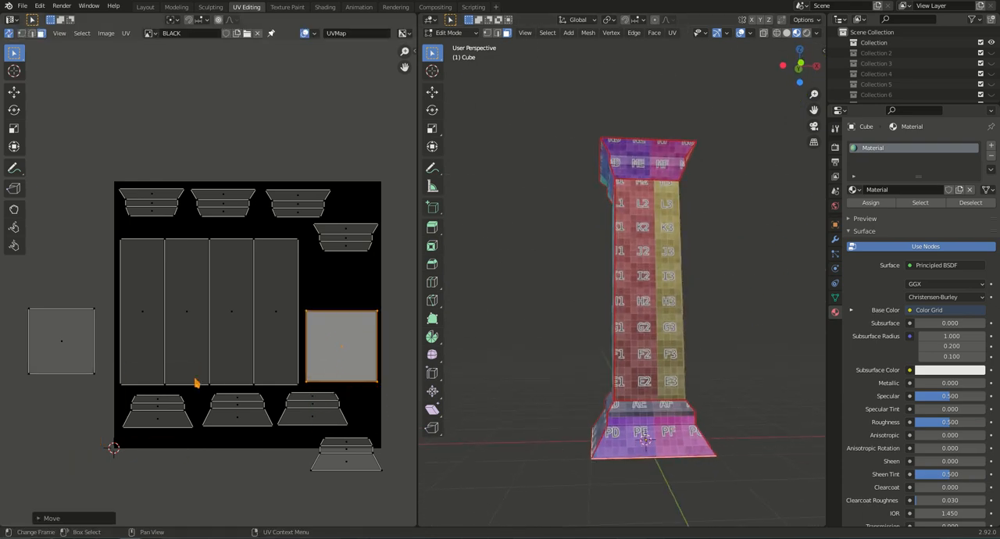
left_click(65, 351)
key("g")
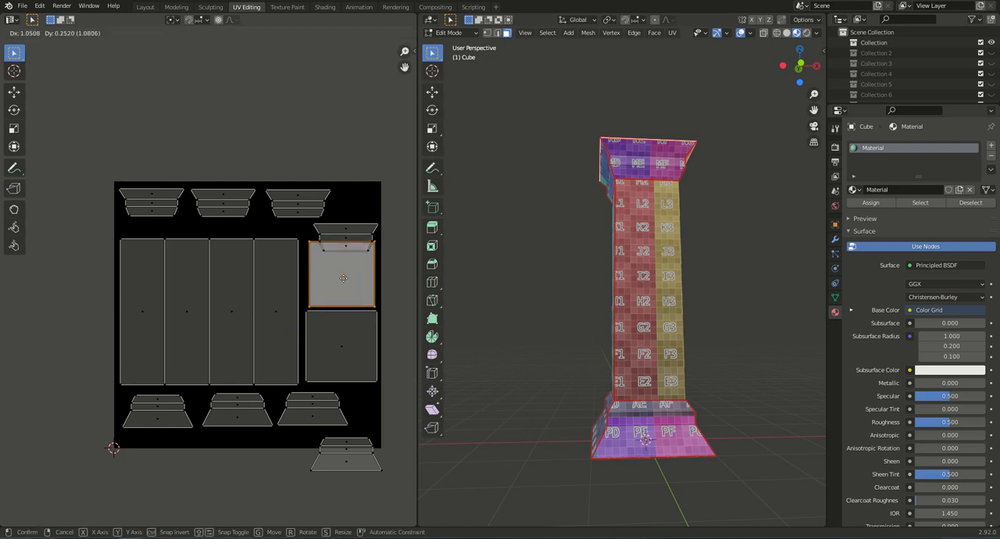
left_click(342, 278)
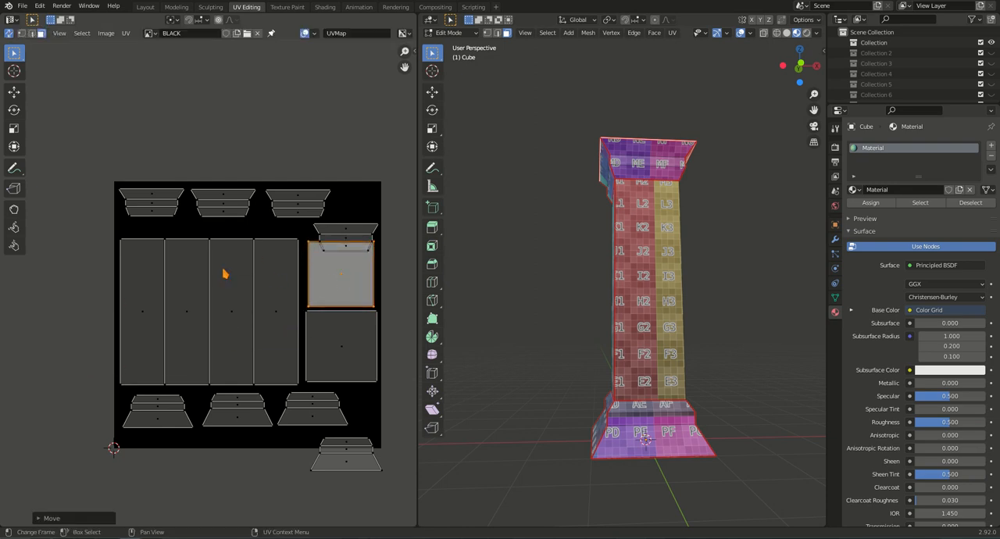
Turn off UV sync selection and select all faces of the column so every UV island is displayed.
left_click(167, 211)
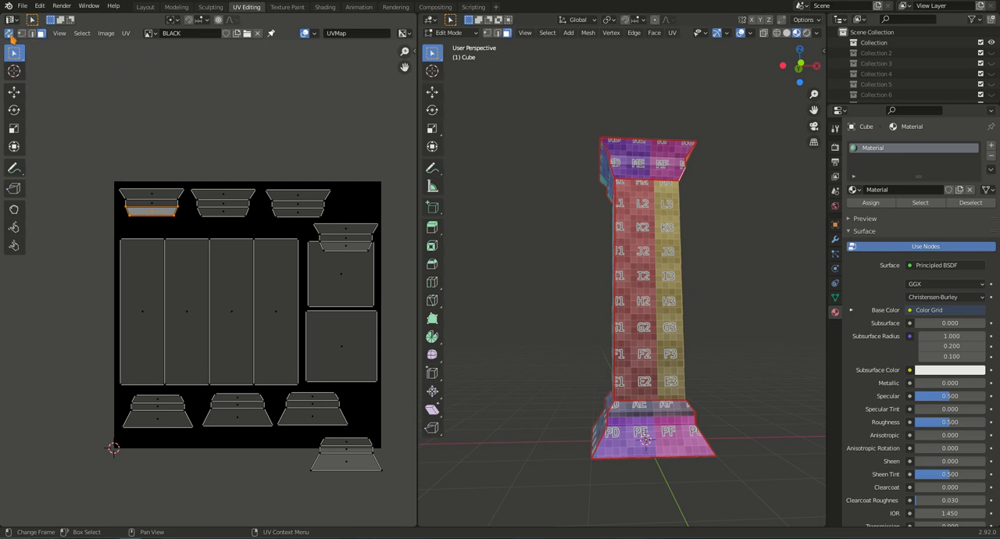
left_click(10, 34)
middle_click_drag(651, 292, 691, 255)
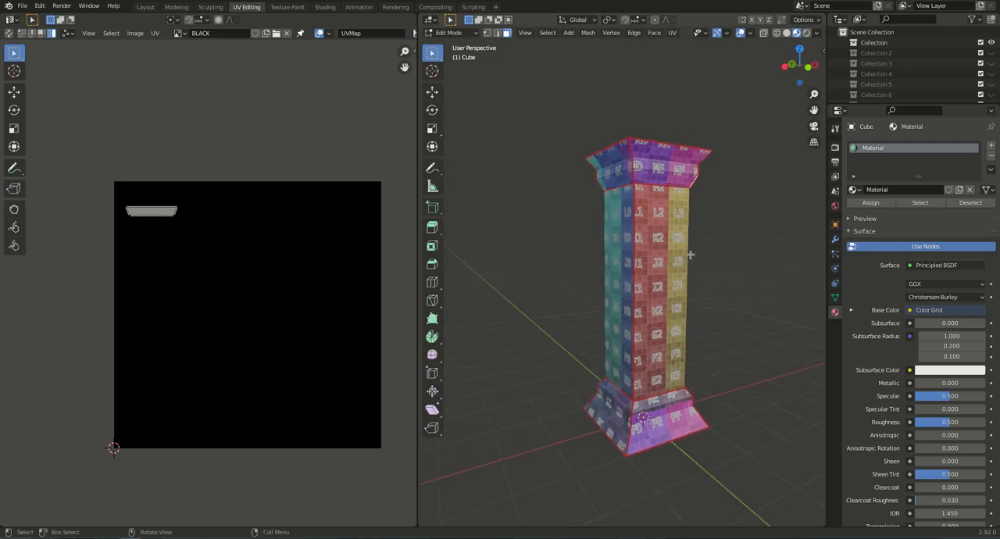
key("a")
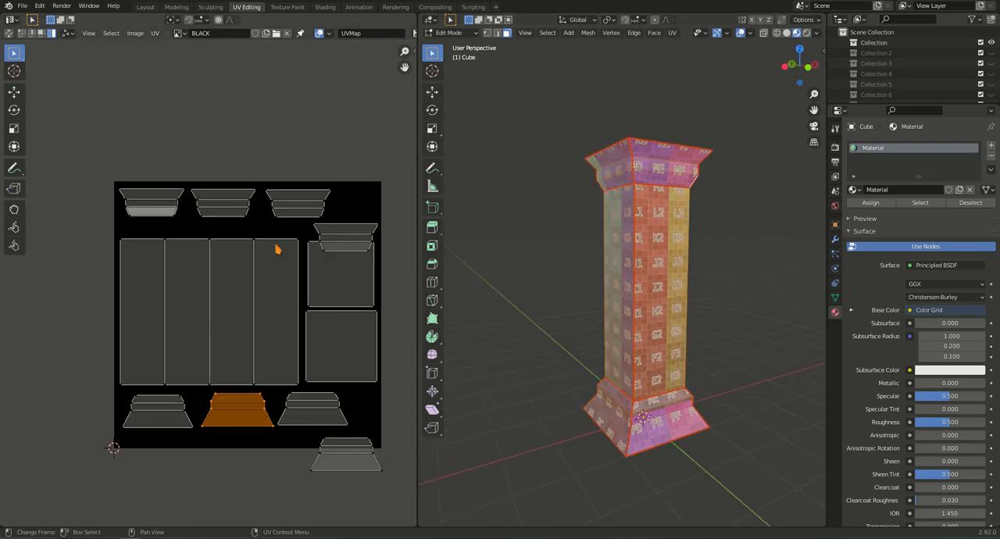
Move the first capital island closer to the image corner and tuck the second one lower beside it, just above the shaft.
left_click(158, 201)
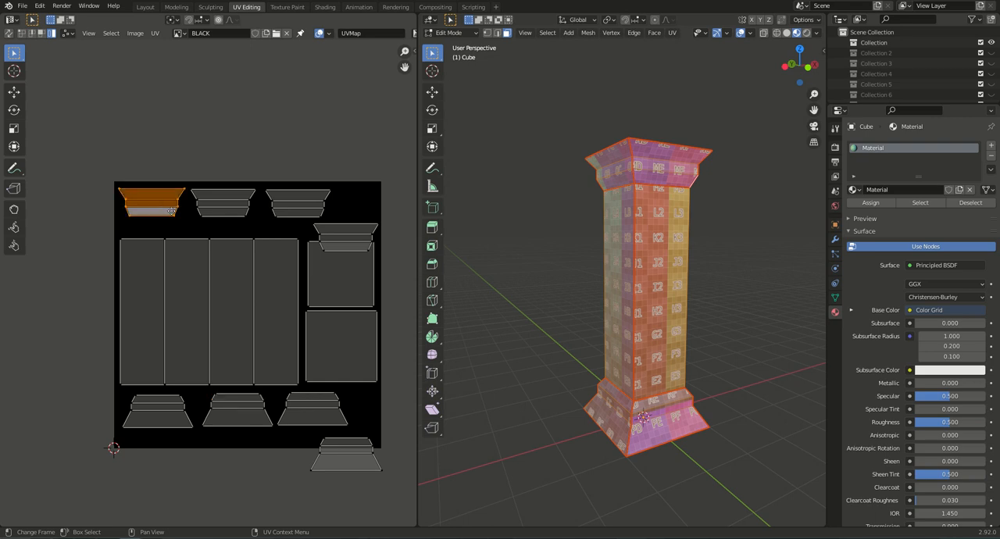
key("g")
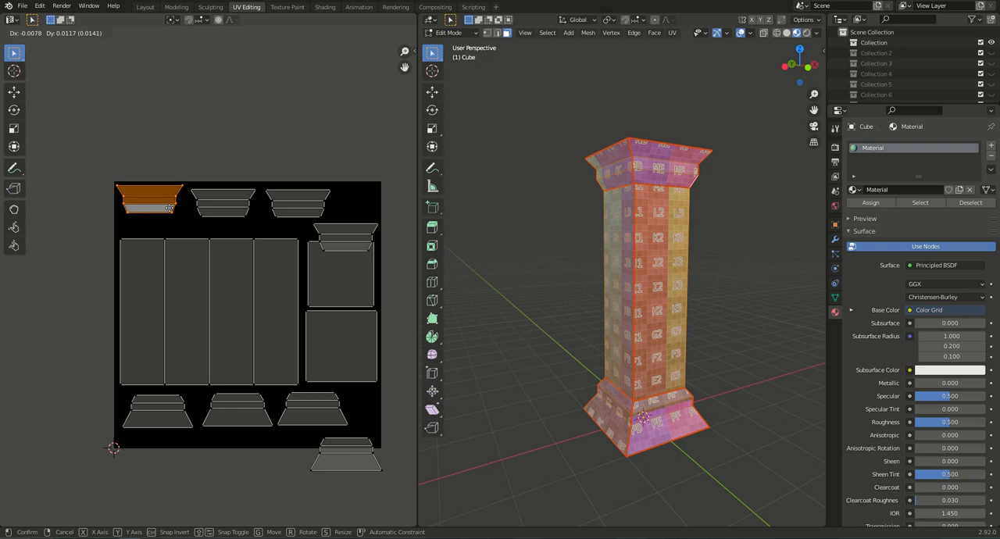
right_click(175, 209)
left_click(213, 212)
key("g")
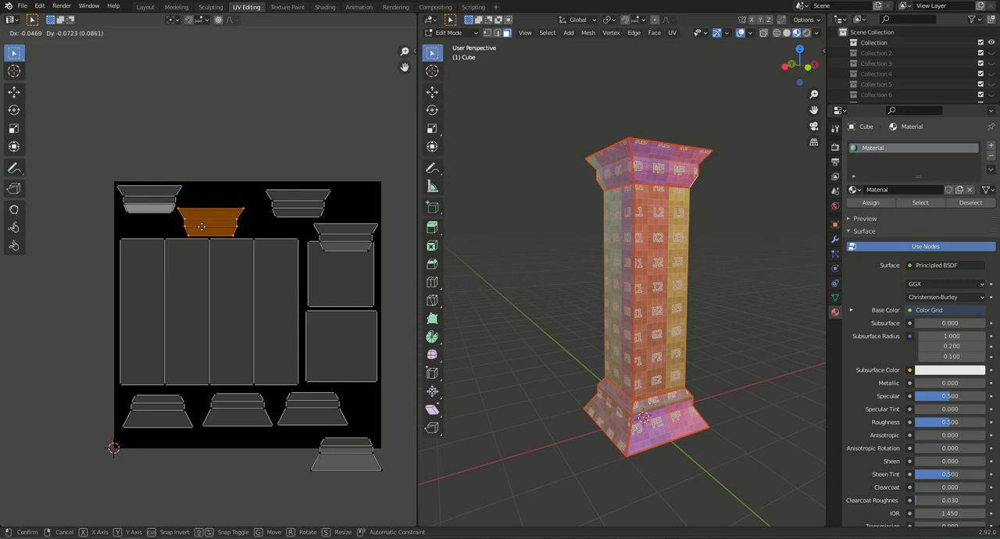
left_click(202, 227)
Shift the third capital island towards the second and move the fourth up beside it along the image's upper edge.
left_click(311, 209)
key("g")
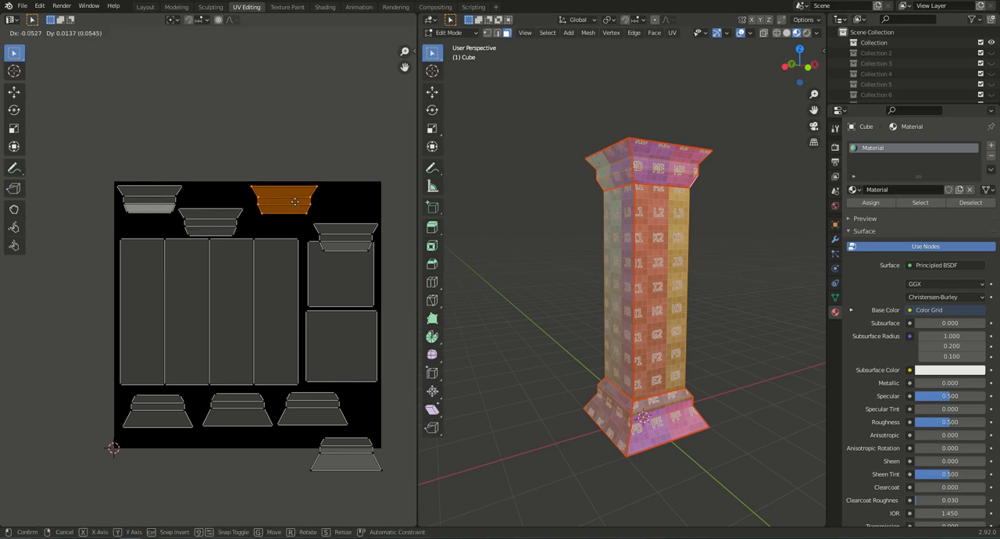
left_click(283, 202)
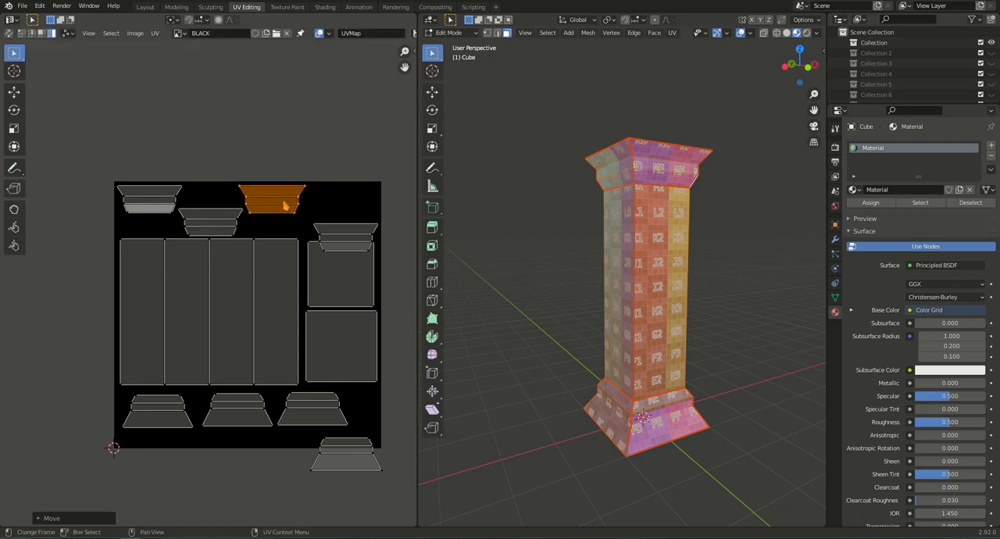
left_click(353, 242)
key("g")
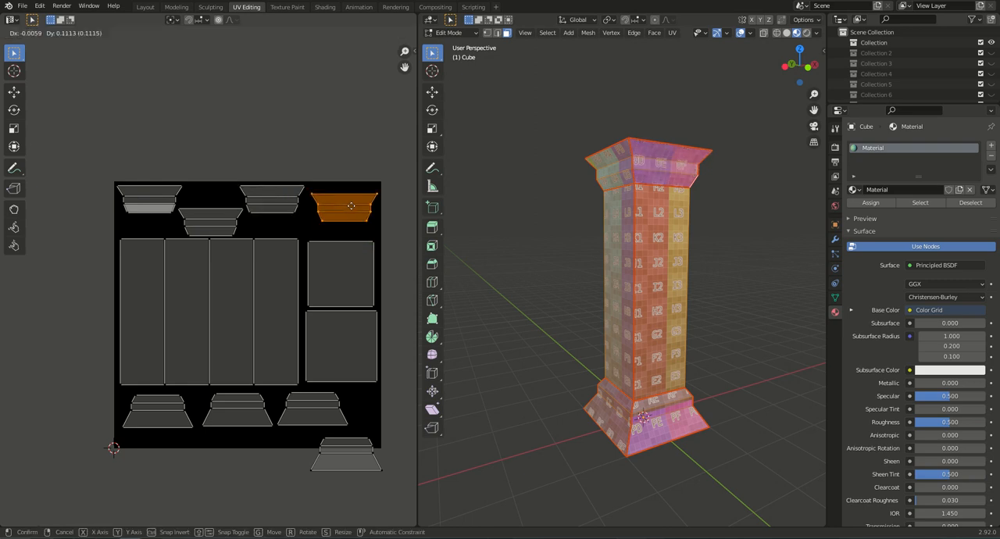
left_click(349, 200)
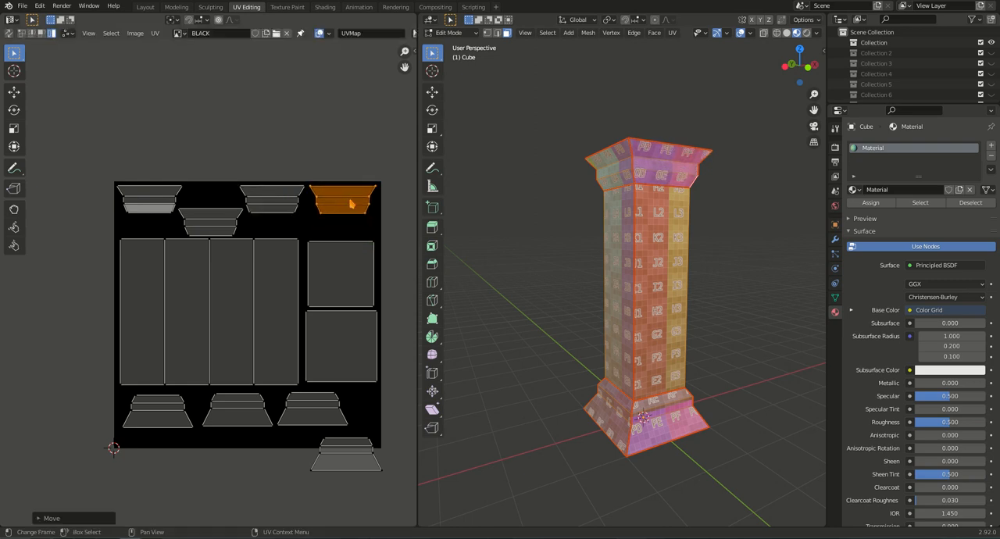
Shift the two square cap islands up beneath the fourth capital island, keeping the larger bottom cap below the smaller one.
left_click(346, 268)
key("g")
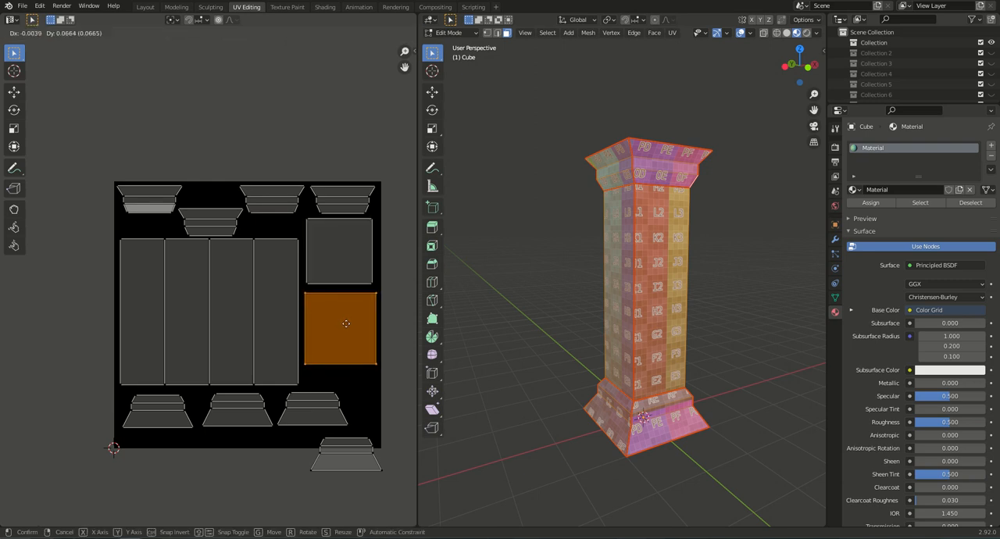
left_click(346, 321)
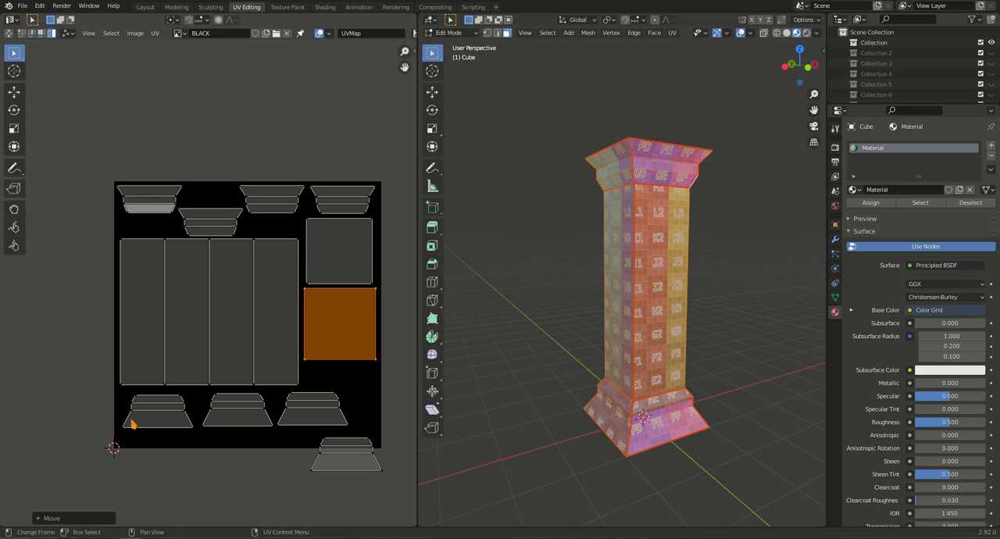
Move the first base island into the image's lower corner beneath the shaft and tuck the second one higher beside it.
left_click(165, 412)
key("g")
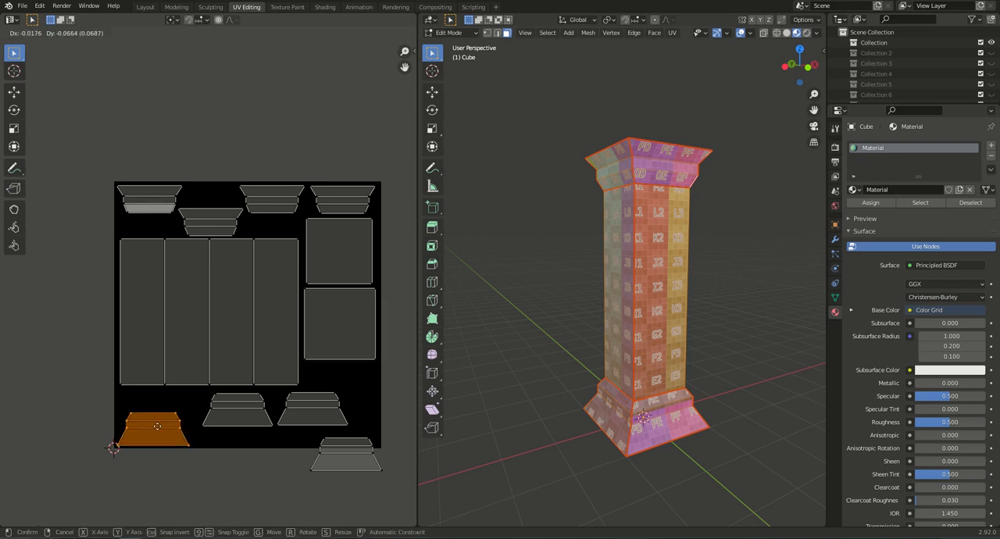
left_click(159, 428)
left_click(248, 418)
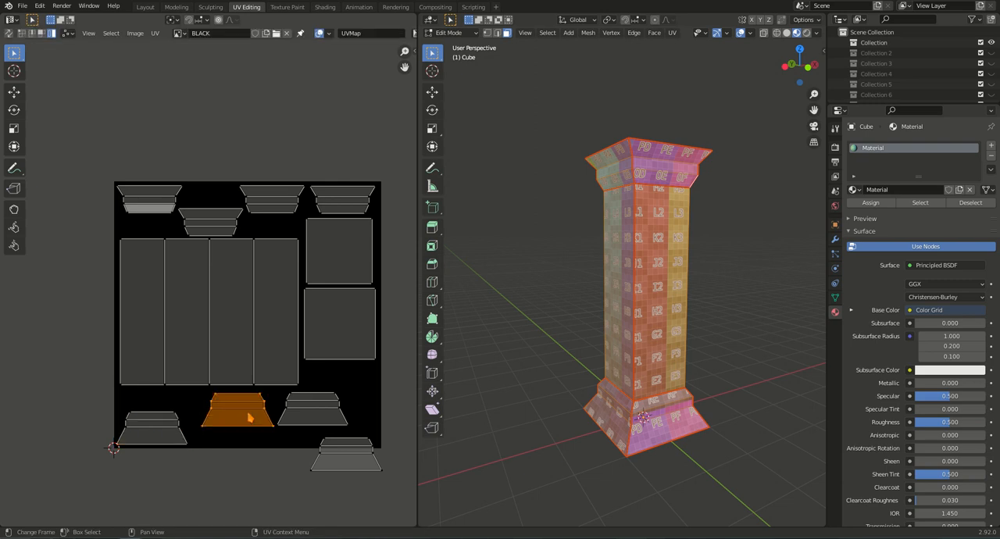
key("g")
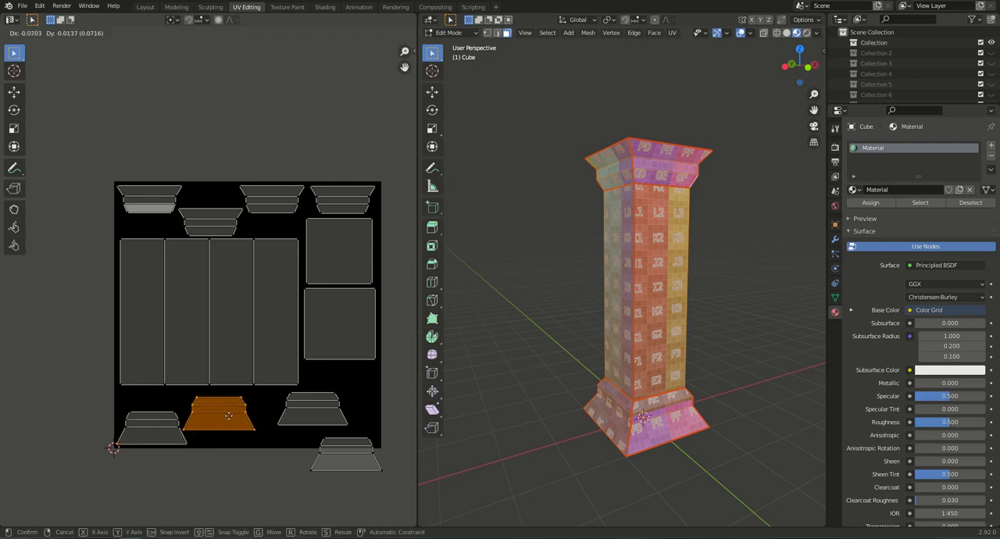
left_click(231, 409)
Place the third base island lower beside the second and move the fourth inside the image, just beneath the bottom cap.
left_click(320, 418)
key("g")
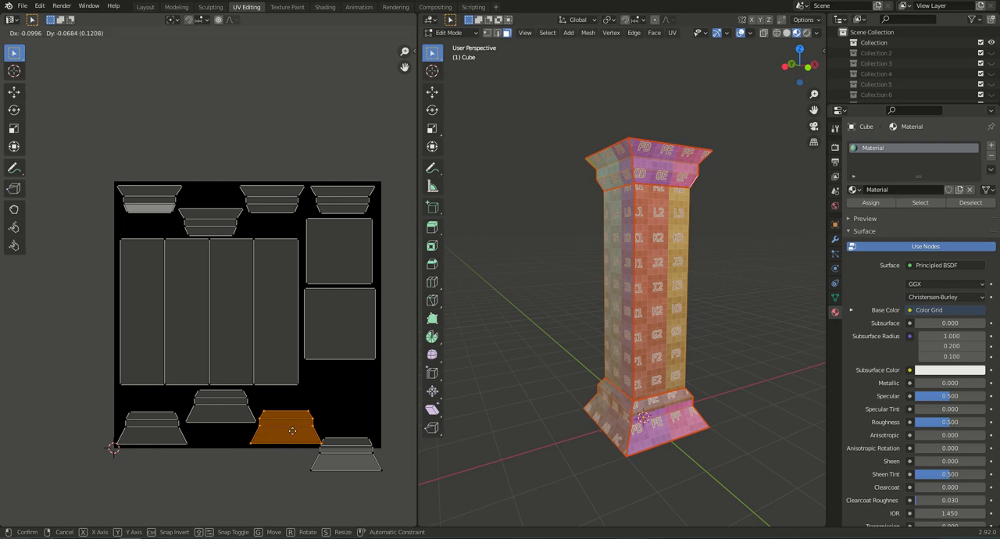
left_click(293, 432)
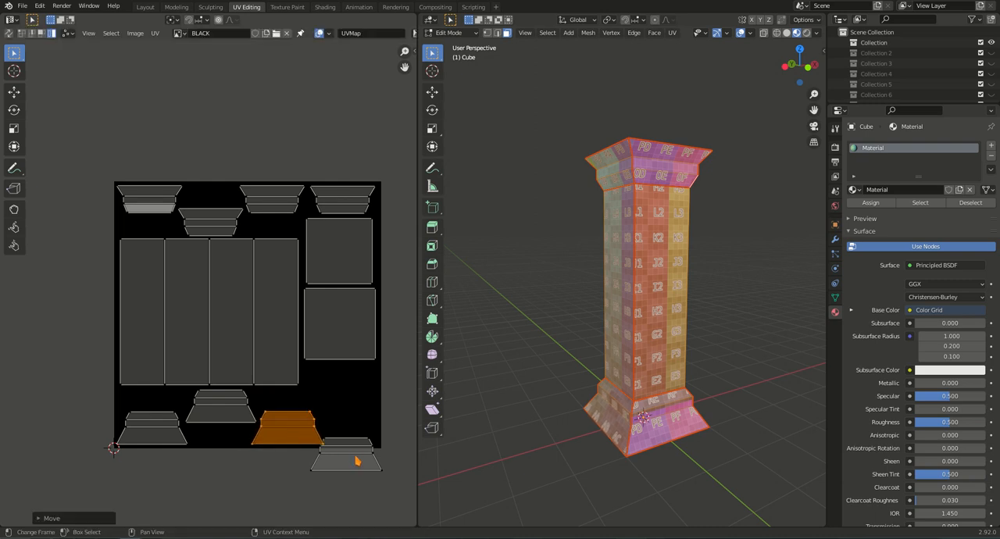
left_click(359, 469)
key("g")
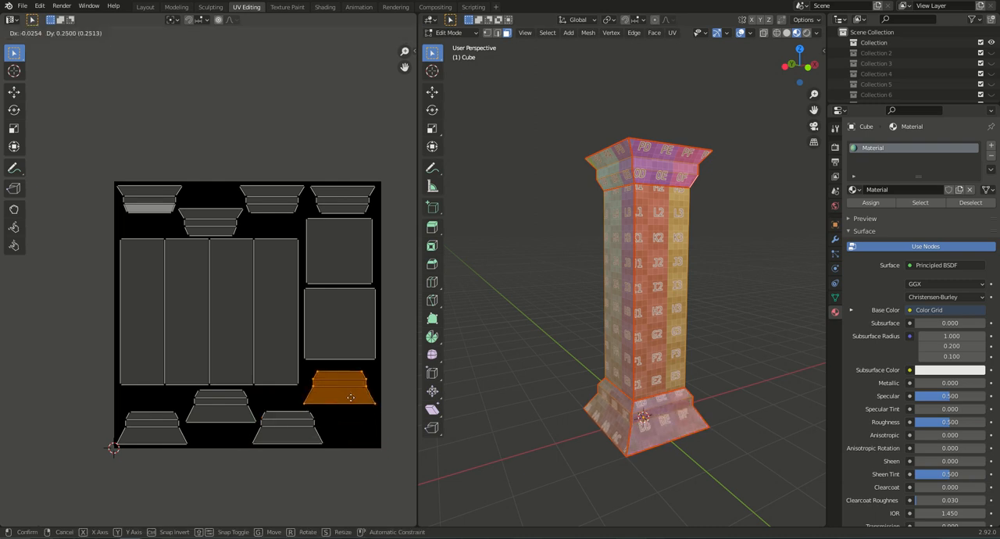
left_click(352, 403)
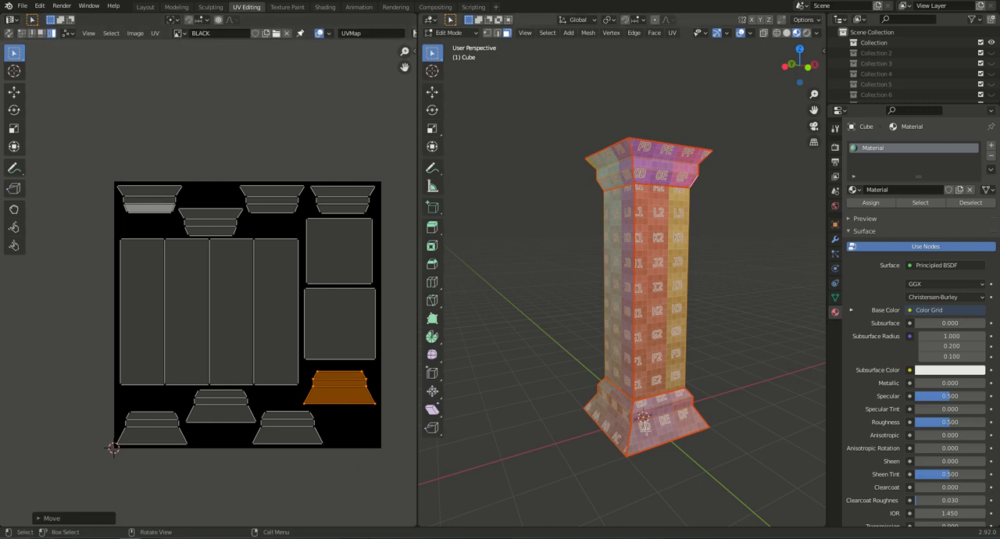
Deselect the whole column and turn on UV sync selection so all islands are displayed.
middle_click_drag(659, 395, 616, 393)
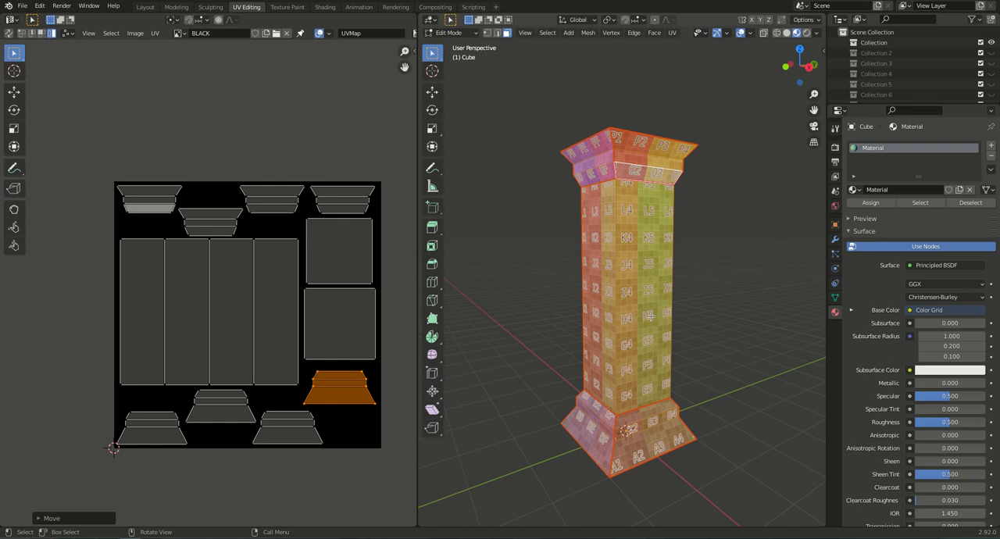
middle_click_drag(636, 246, 602, 327)
key("alt+a")
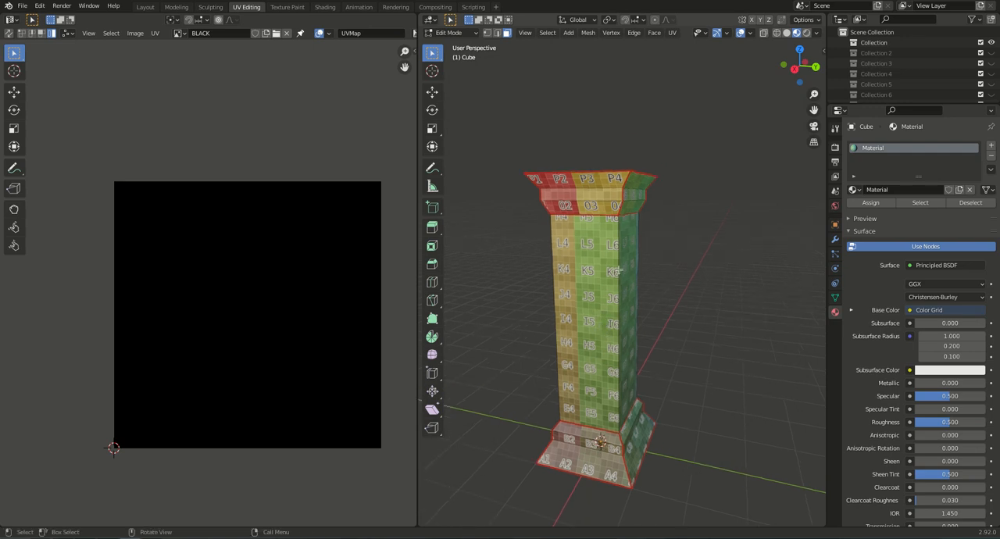
left_click(9, 33)
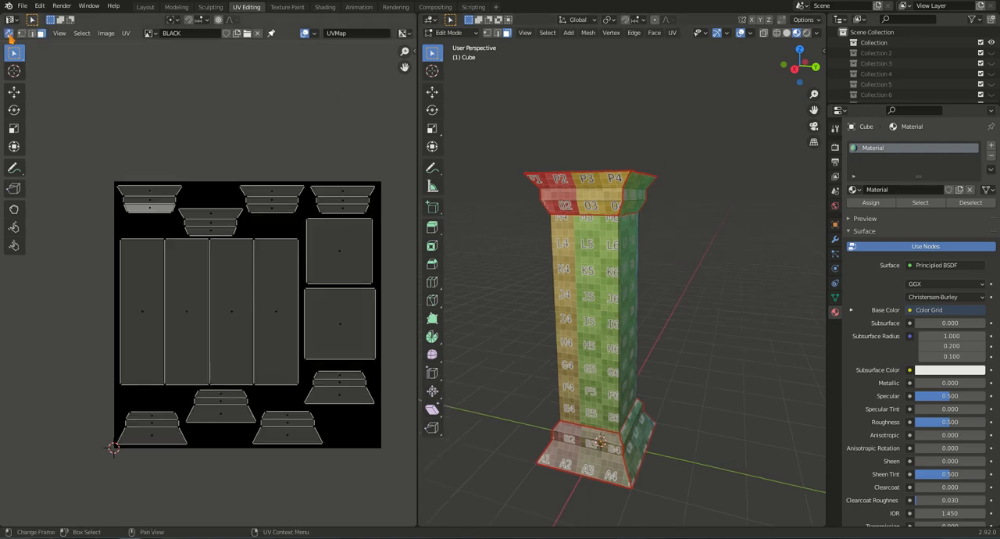
Add four evenly spaced horizontal loop cuts around the column shaft without sliding them.
middle_click_drag(639, 328, 616, 336)
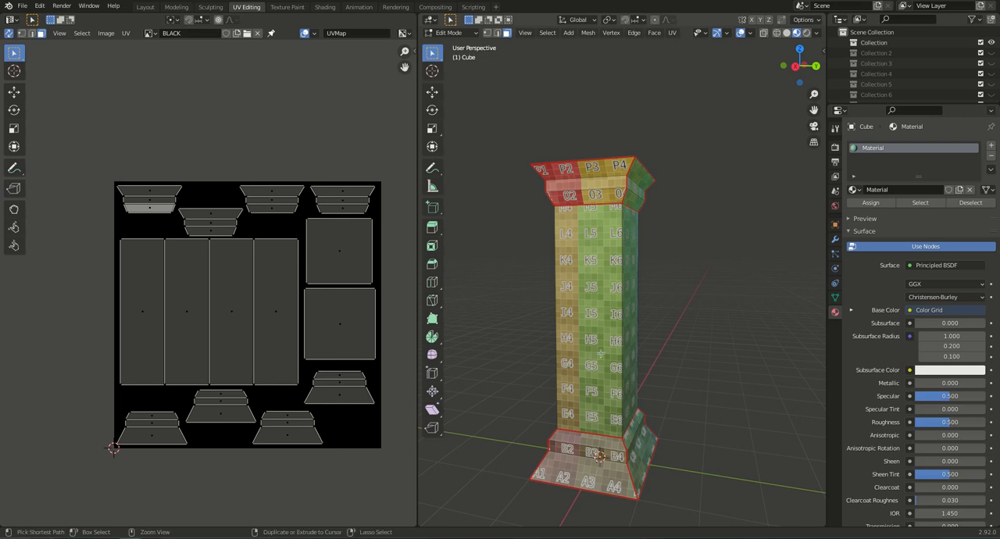
key("ctrl+r")
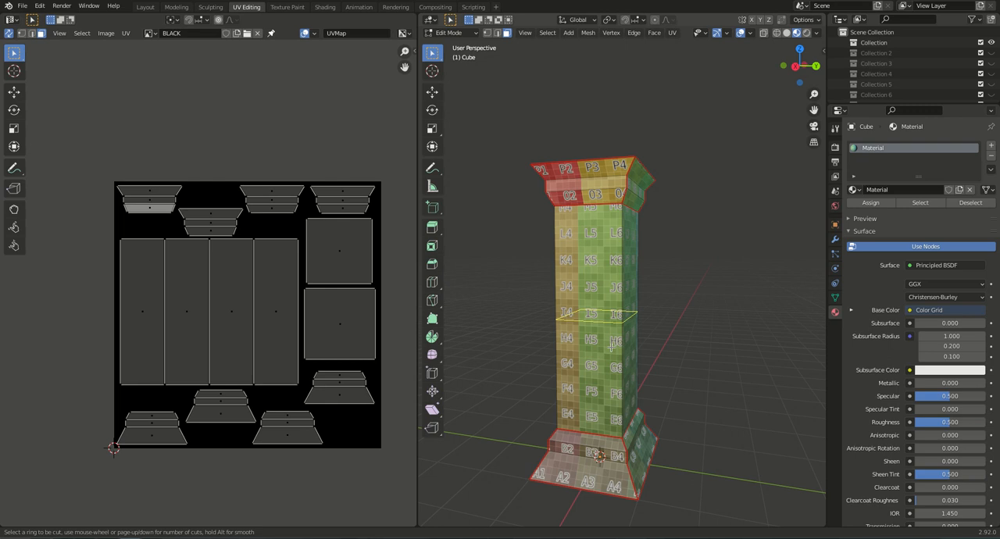
scroll(612, 346, "up", 1)
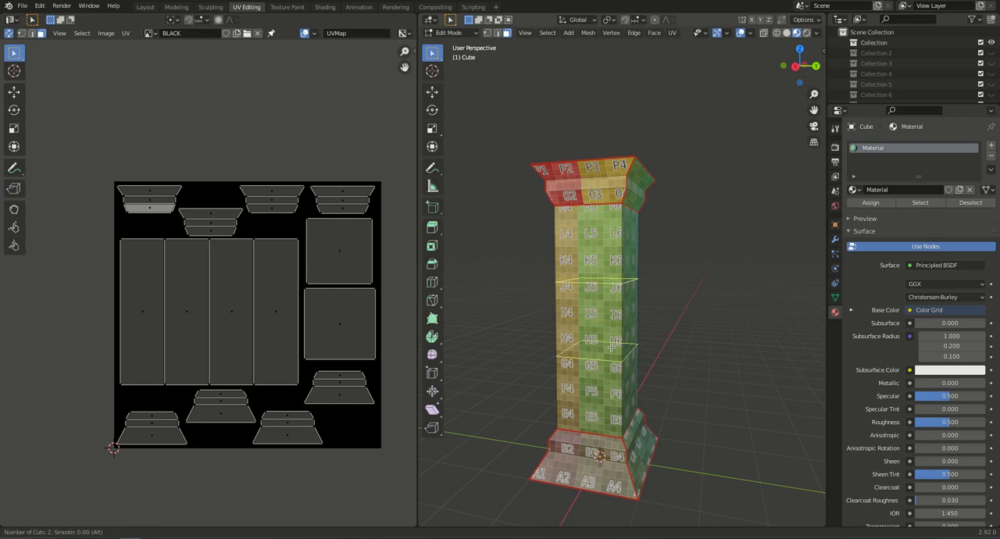
scroll(612, 346, "up", 1)
scroll(612, 346, "up", 1)
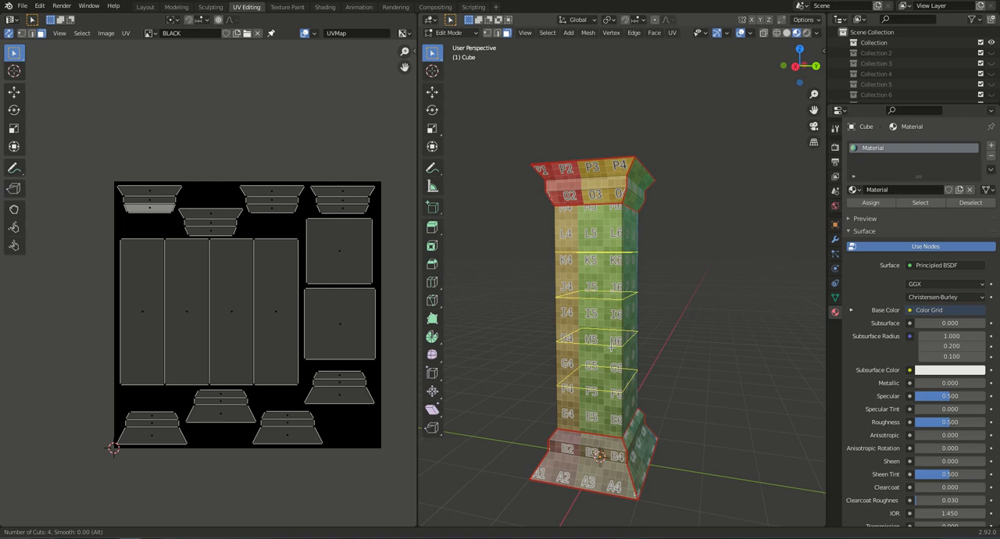
left_click(612, 346)
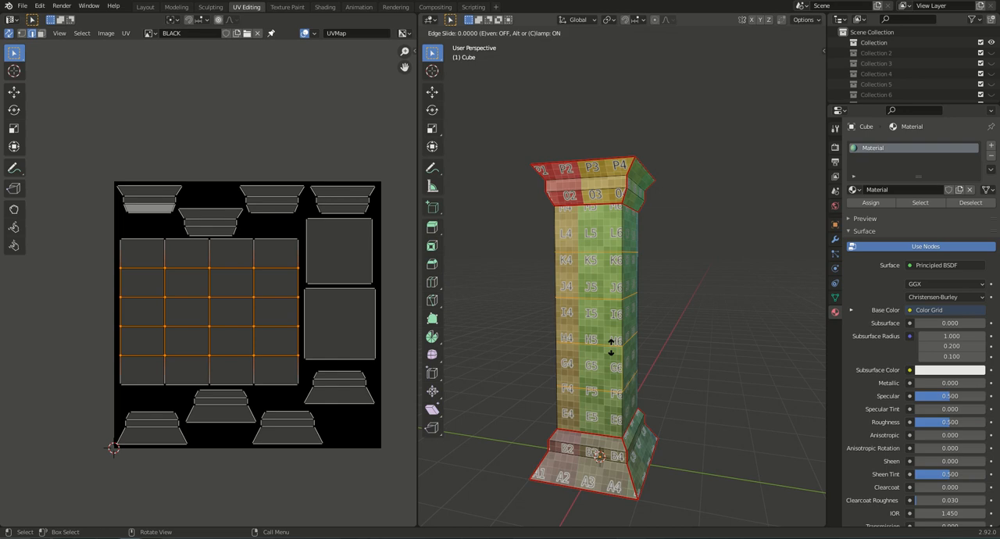
left_click(612, 348)
Scale the four new shaft loops outward by about 1.15 with global Z locked, so the shaft bulges horizontally.
mouse_move(603, 357)
middle_mouse_down()
mouse_move(594, 356)
mouse_move(618, 358)
mouse_move(598, 359)
mouse_move(615, 405)
mouse_move(617, 370)
middle_mouse_up()
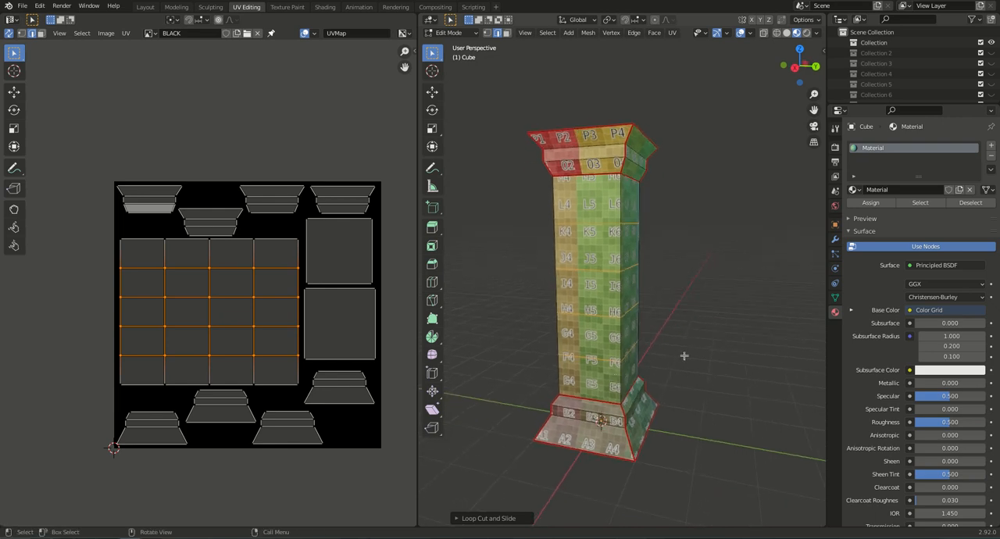
key("s")
key("z")
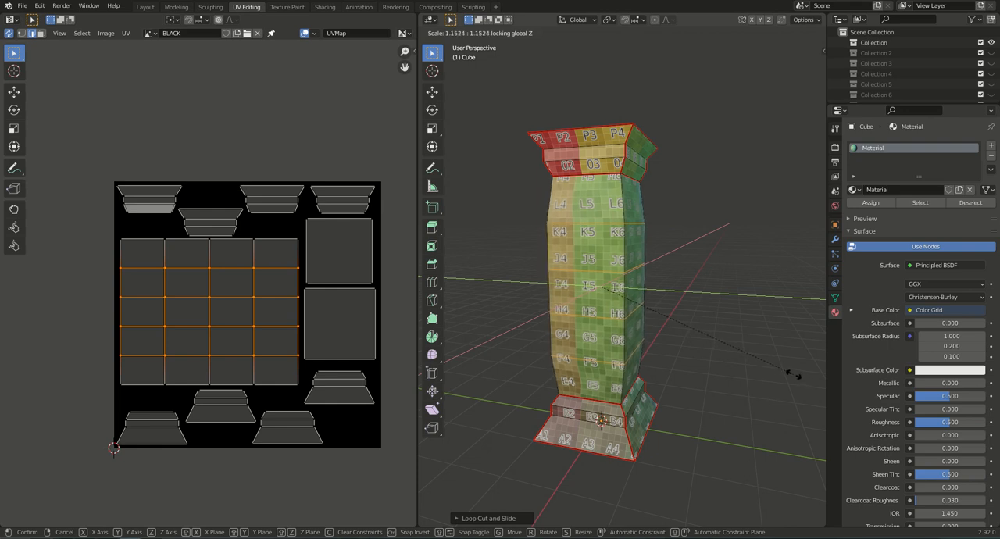
left_click(792, 374)
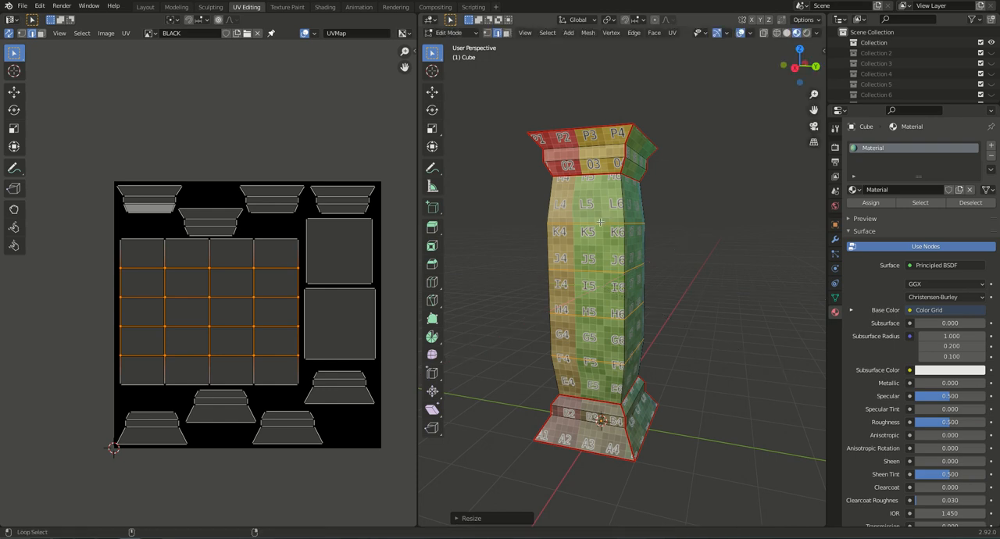
Keep only the two middle shaft loops selected, scale them outward by about 1.06 with global Z locked, and clear the selection.
left_click(599, 225, "alt")
left_click(597, 359, "alt+shift")
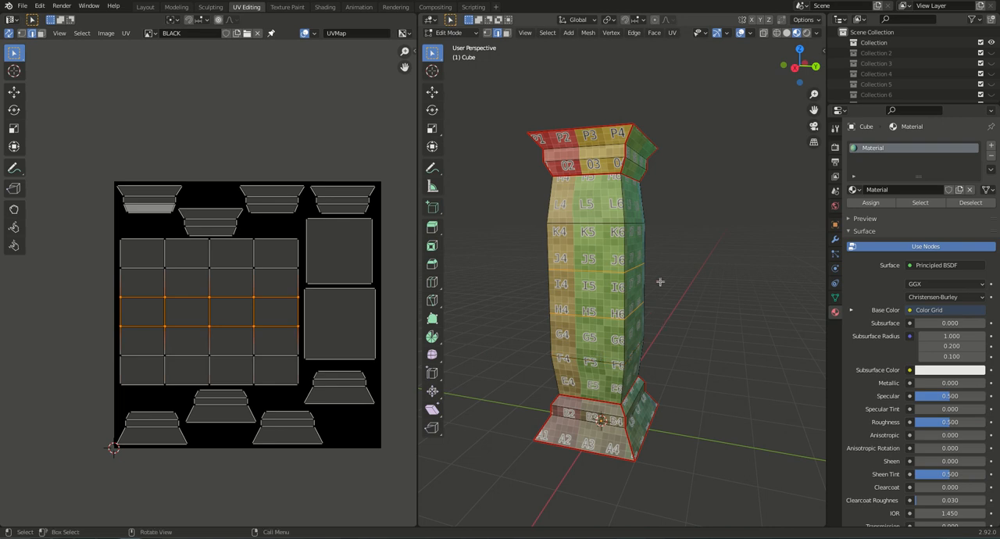
key("s")
key("shift+z")
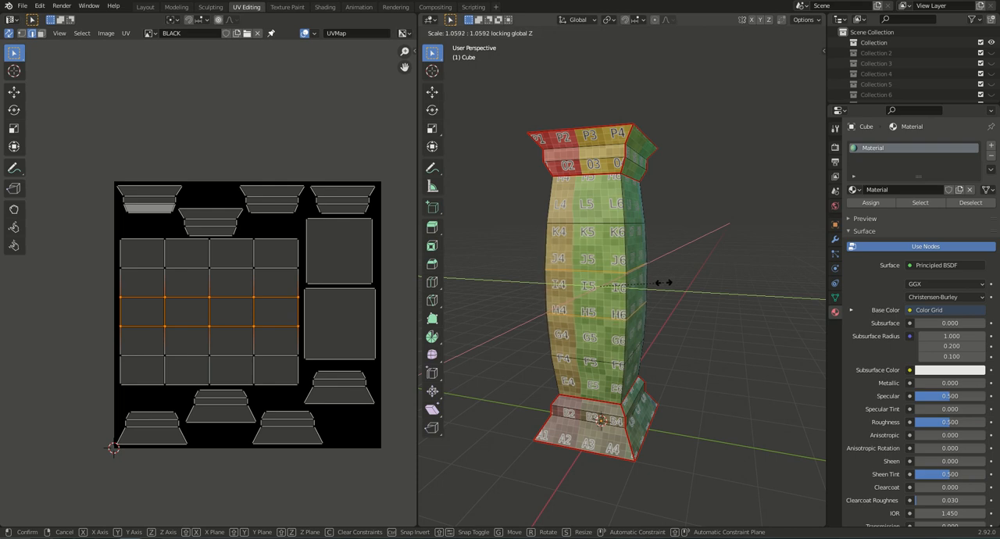
left_click(663, 283)
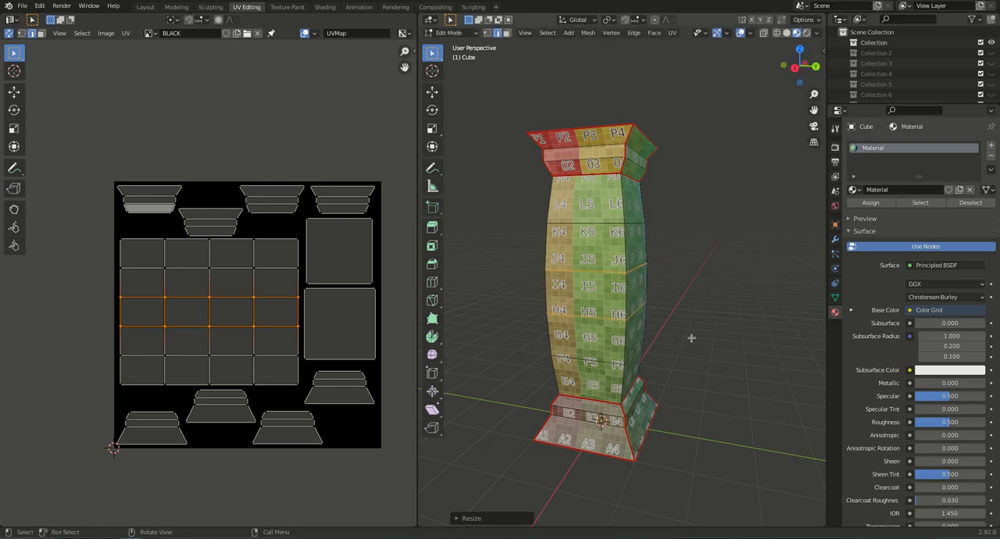
key("alt+a")
middle_click_drag(606, 344, 567, 328)
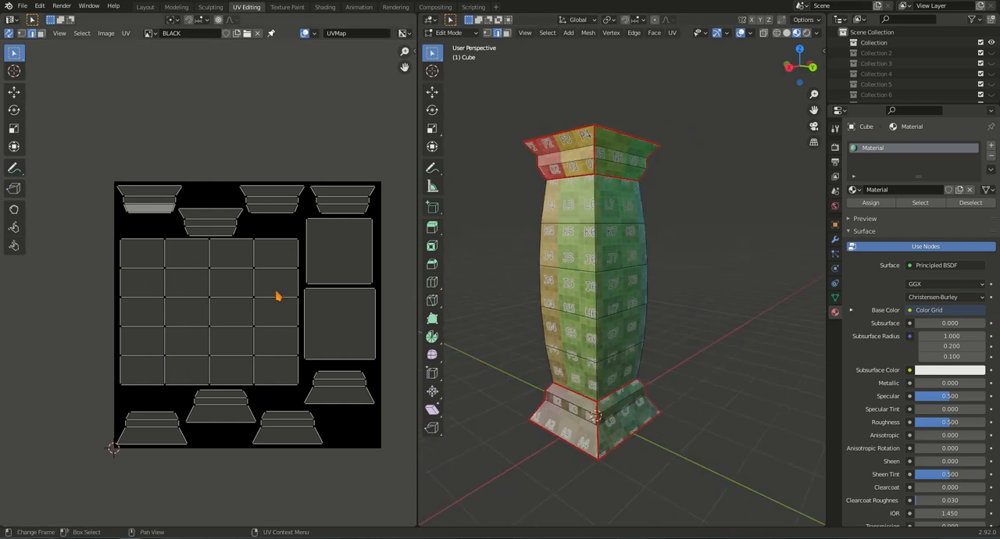
middle_click_drag(594, 338, 554, 338)
mouse_move(610, 337)
middle_mouse_down()
mouse_move(659, 299)
mouse_move(612, 335)
middle_mouse_up()
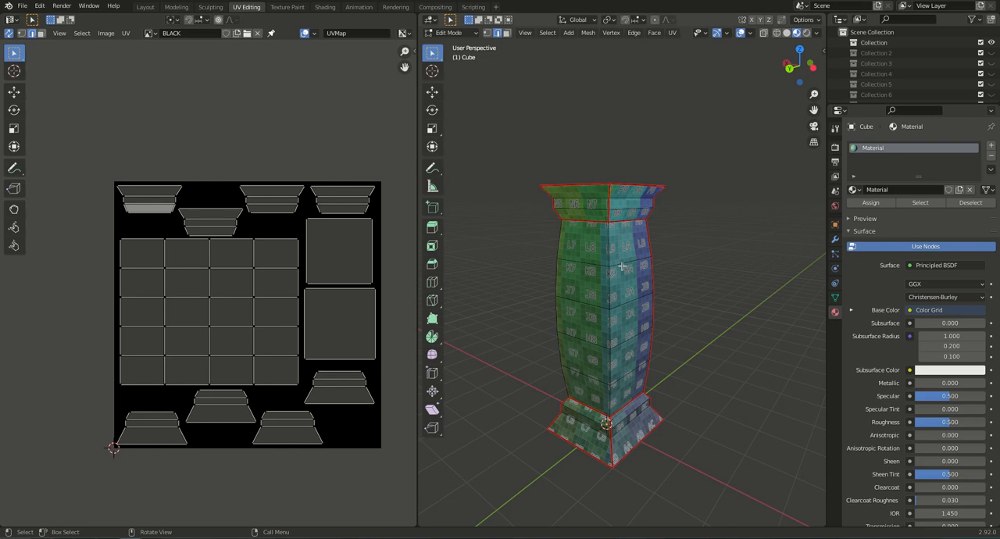
right_click(826, 538)
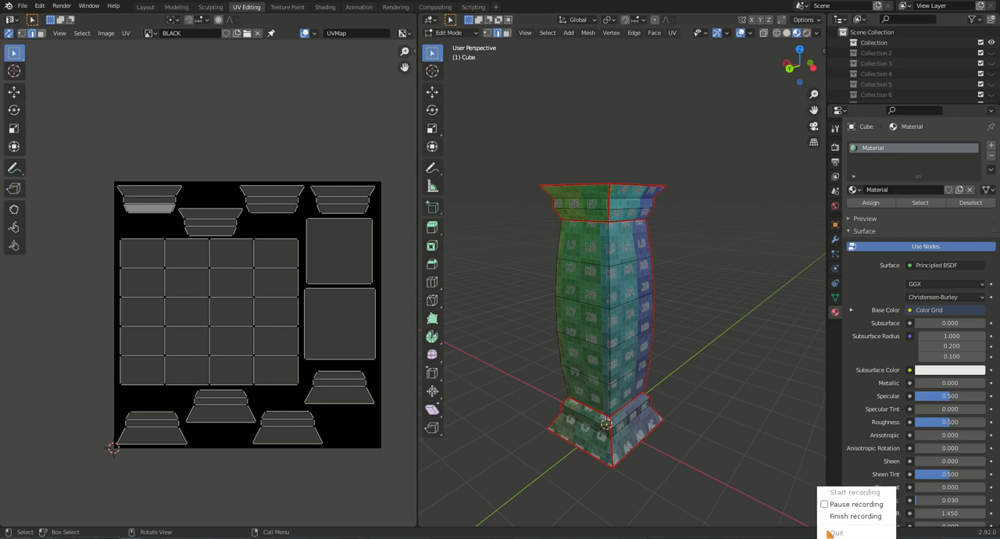